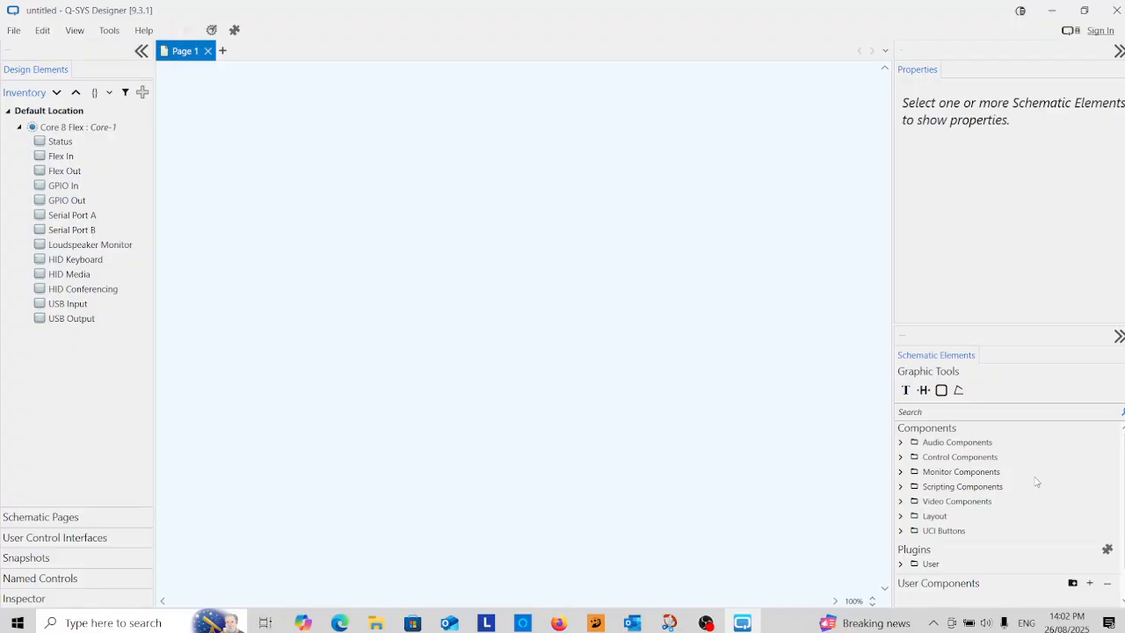
# - Add three I/O-22 audio devices to the design inventory
pyautogui.click(148, 92)
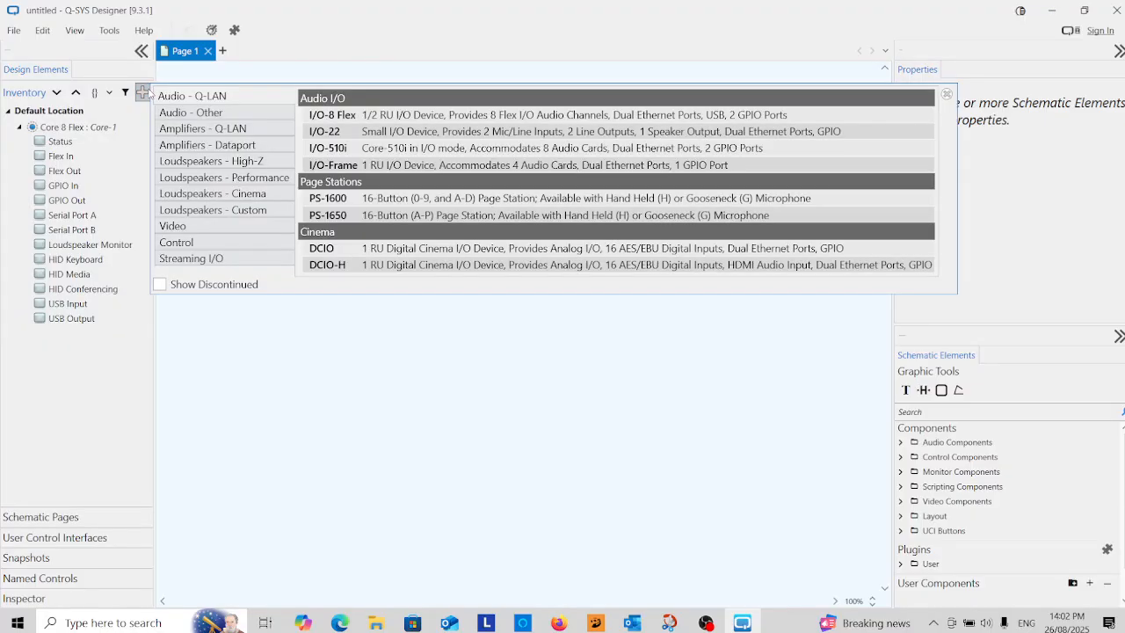
pyautogui.click(360, 134)
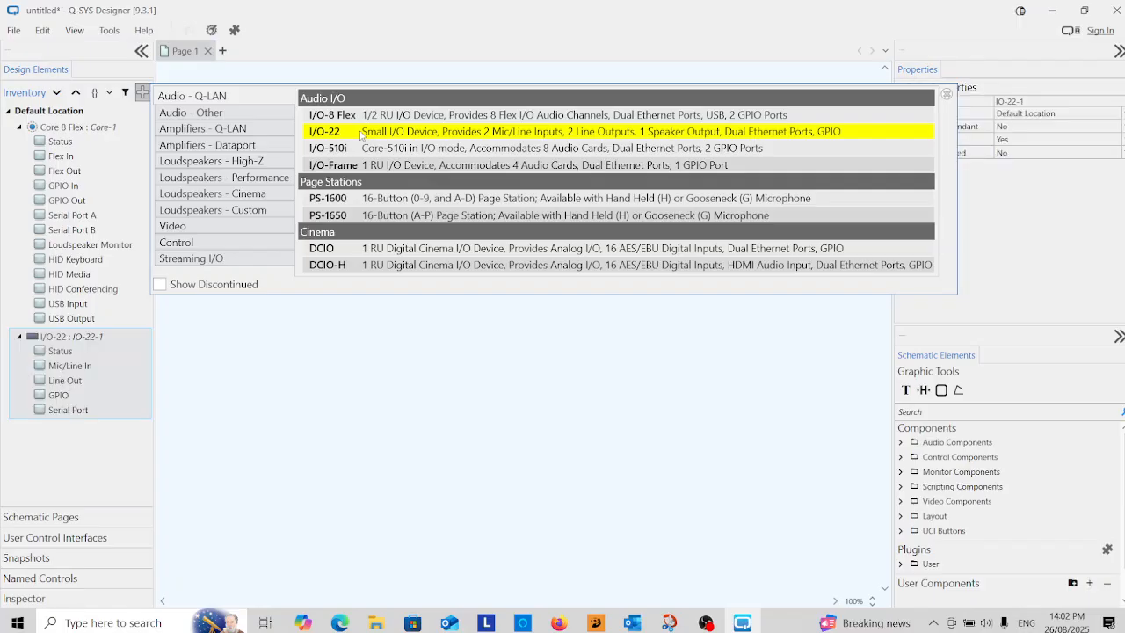
pyautogui.click(360, 133)
pyautogui.click(359, 135)
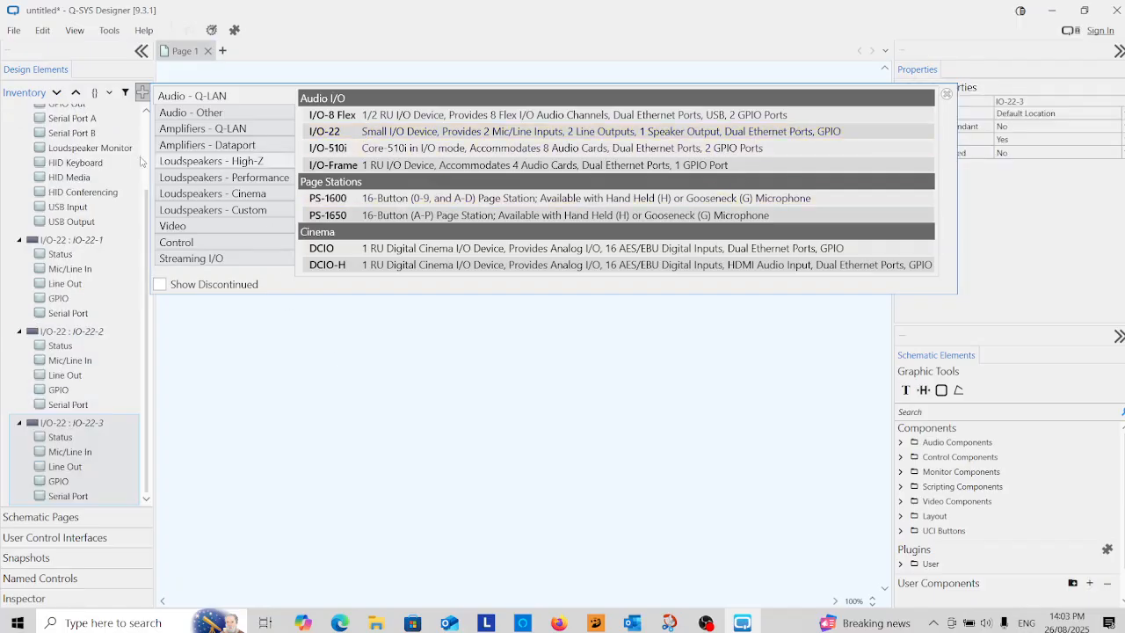
pyautogui.click(328, 429)
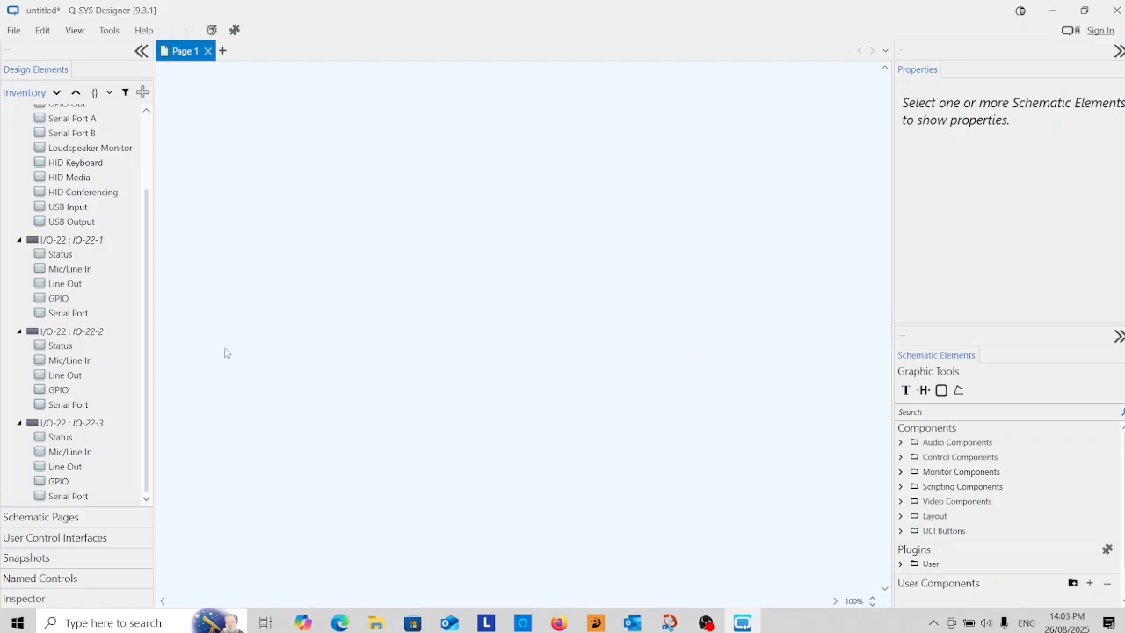
# - Place the Core 8 Flex's Flex In block on the schematic and its Flex Out block well to the right at the same height
pyautogui.moveTo(146, 311); pyautogui.dragTo(146, 239)
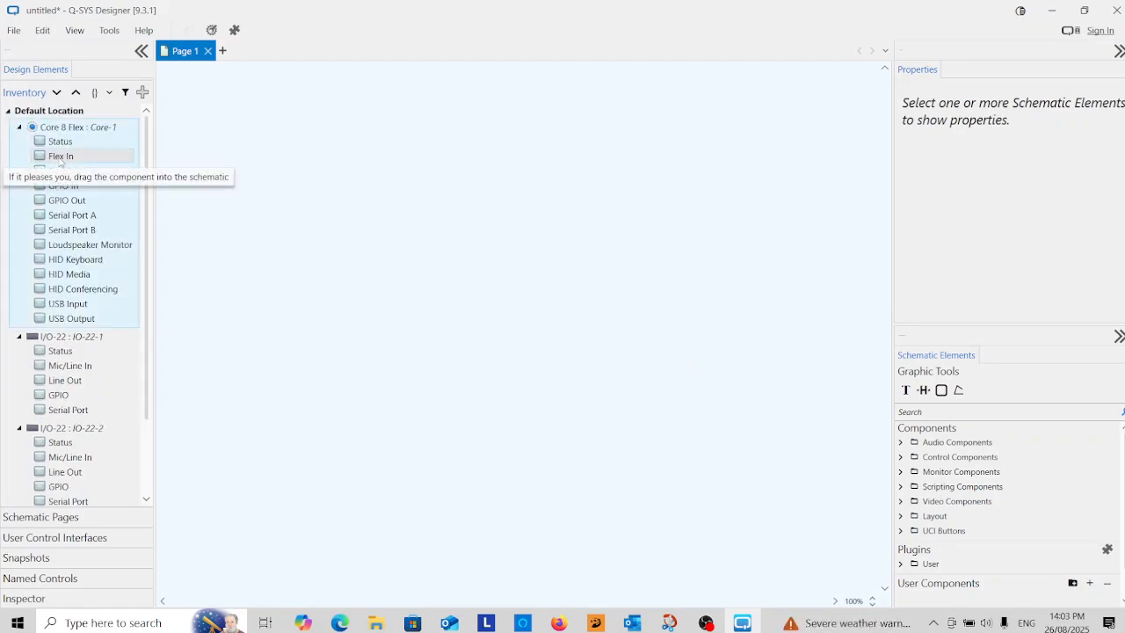
pyautogui.moveTo(60, 161); pyautogui.dragTo(283, 176)
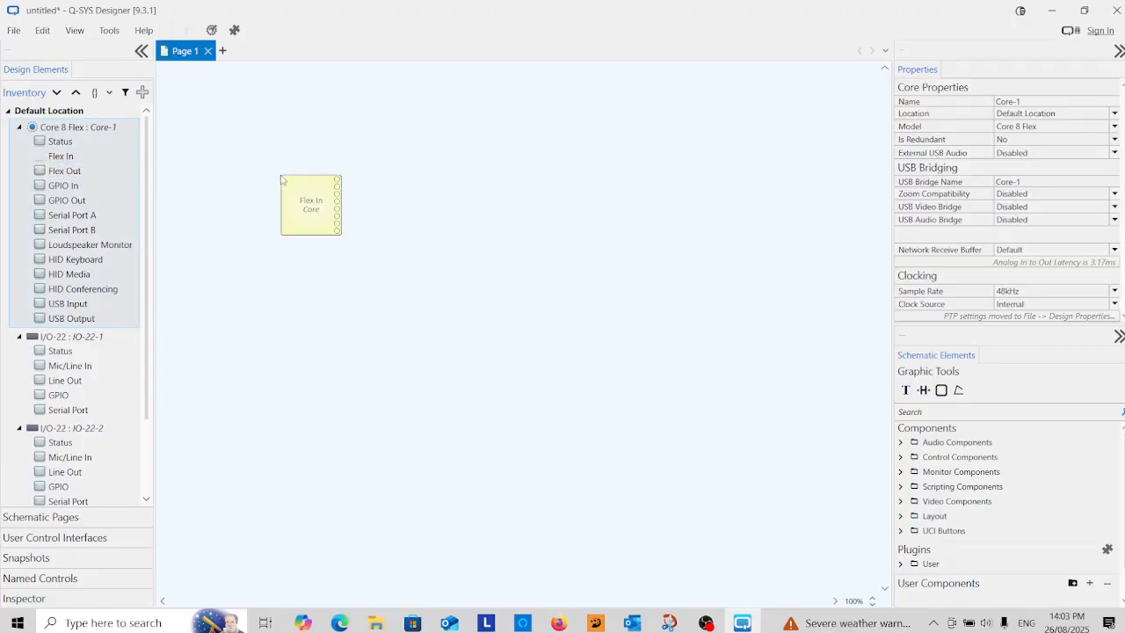
pyautogui.moveTo(64, 171); pyautogui.dragTo(633, 179)
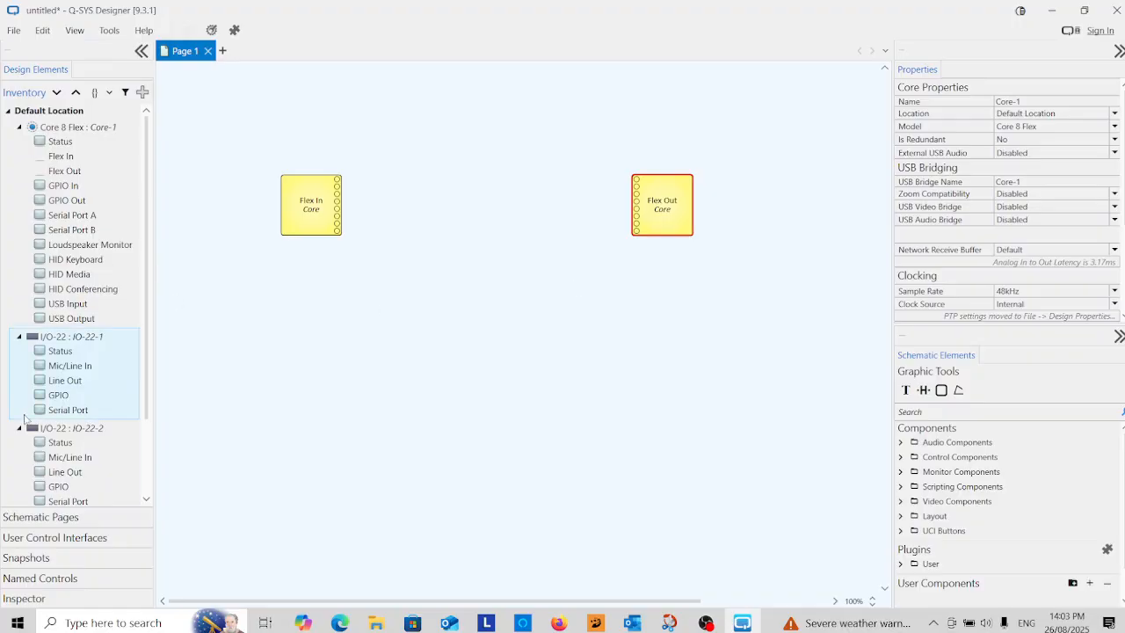
# - Place the Line Out blocks of IO-22-1, IO-22-2 and IO-22-3 in a column below the Flex Out block
pyautogui.moveTo(65, 381); pyautogui.dragTo(635, 278)
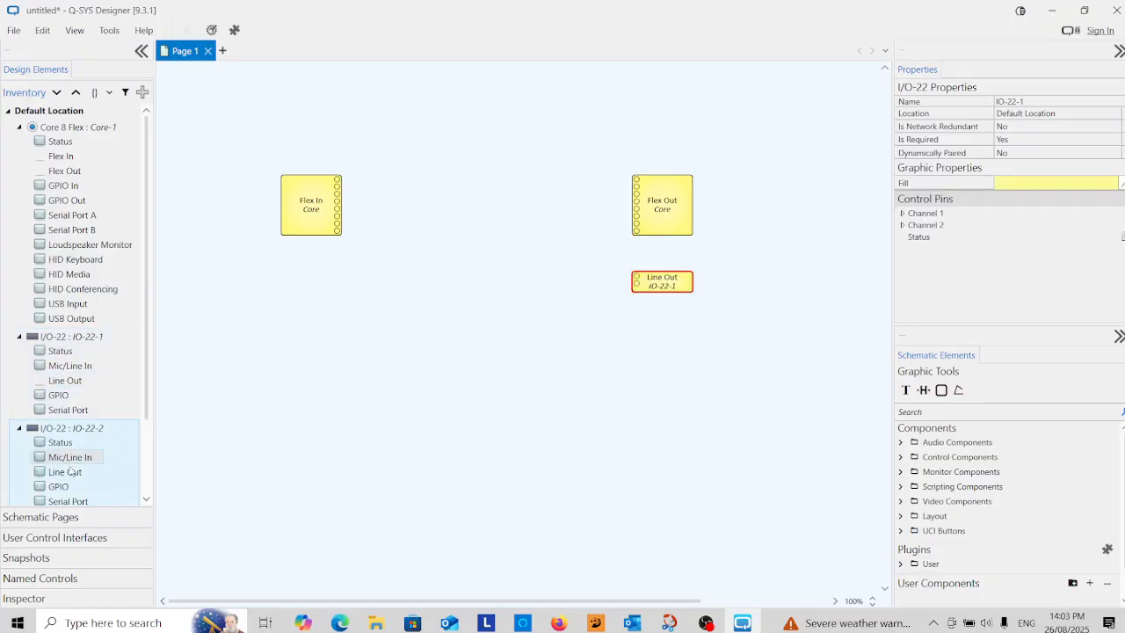
pyautogui.click(127, 470)
pyautogui.moveTo(127, 470); pyautogui.dragTo(635, 328)
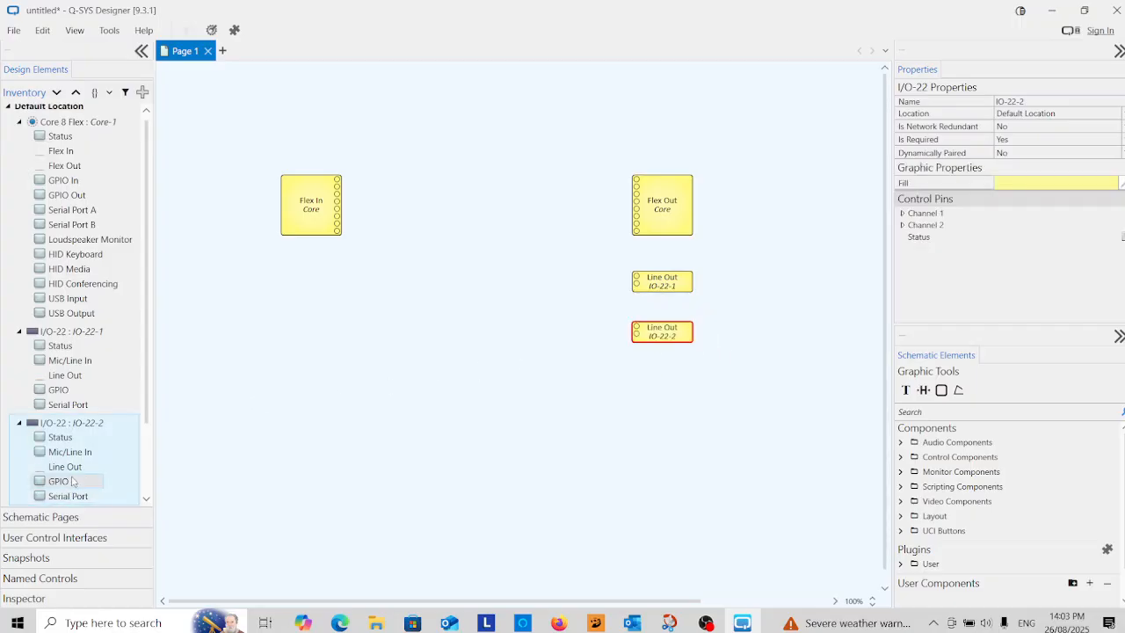
pyautogui.scroll(-2, 75, 479)
pyautogui.moveTo(62, 483); pyautogui.dragTo(636, 370)
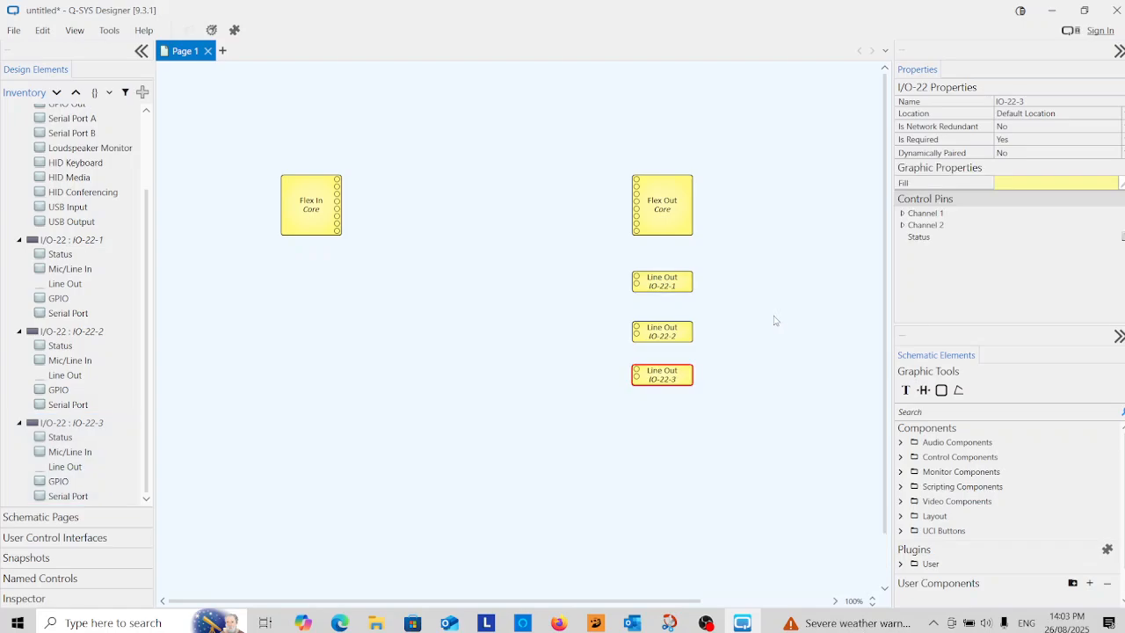
pyautogui.click(744, 376)
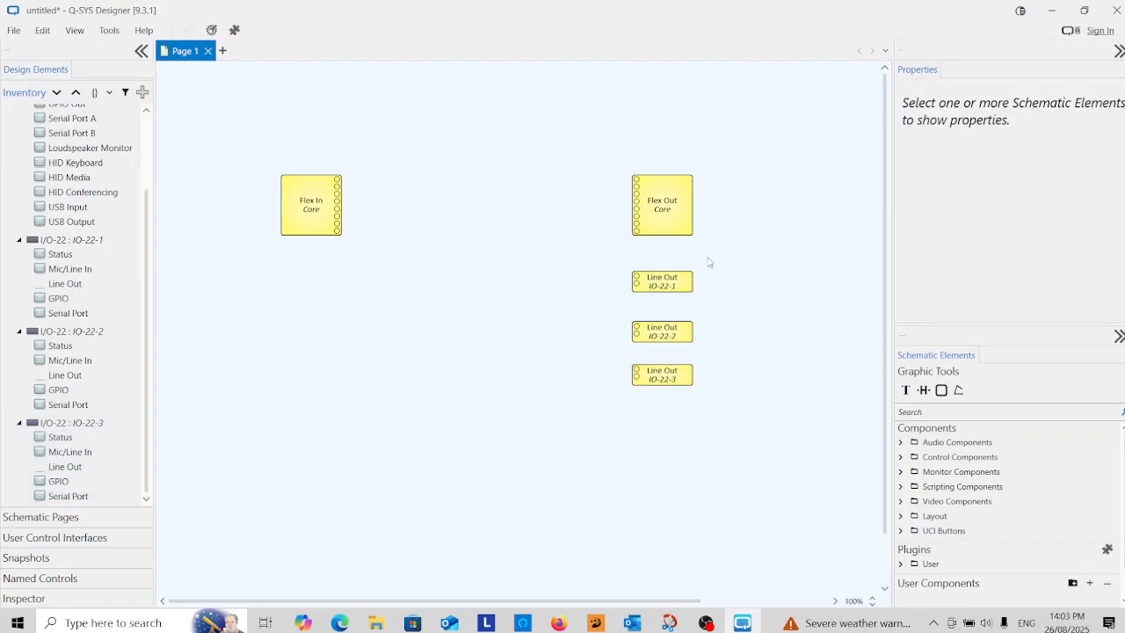
# - Space the three Line Out blocks evenly with Vertical Distribute Center
pyautogui.moveTo(707, 258); pyautogui.dragTo(653, 415)
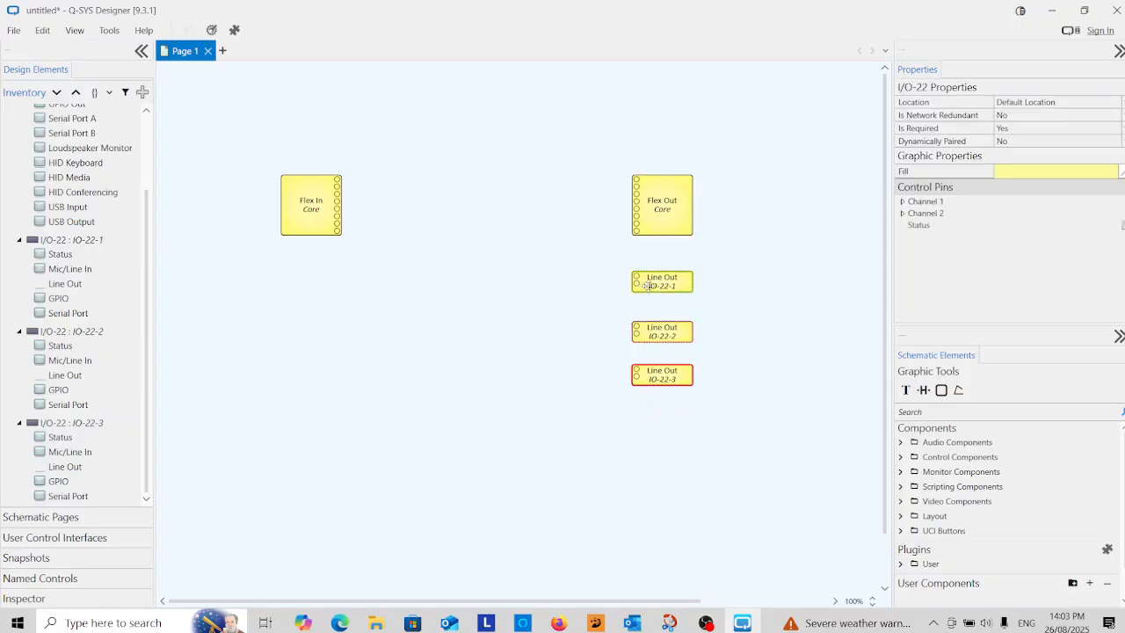
pyautogui.click(795, 341)
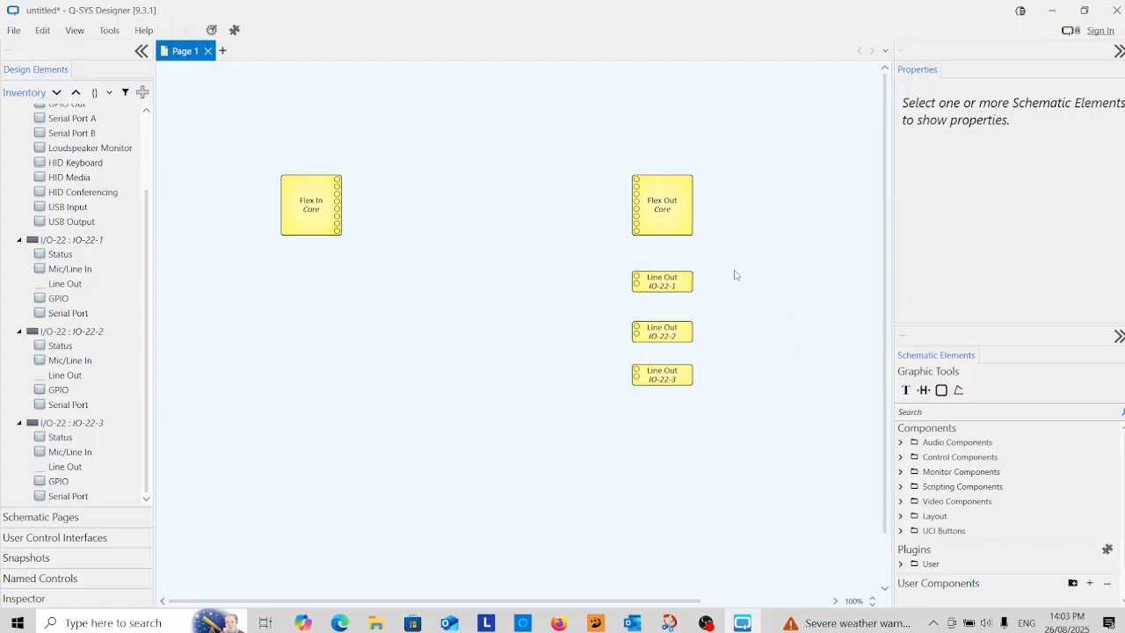
pyautogui.moveTo(732, 268); pyautogui.dragTo(638, 419)
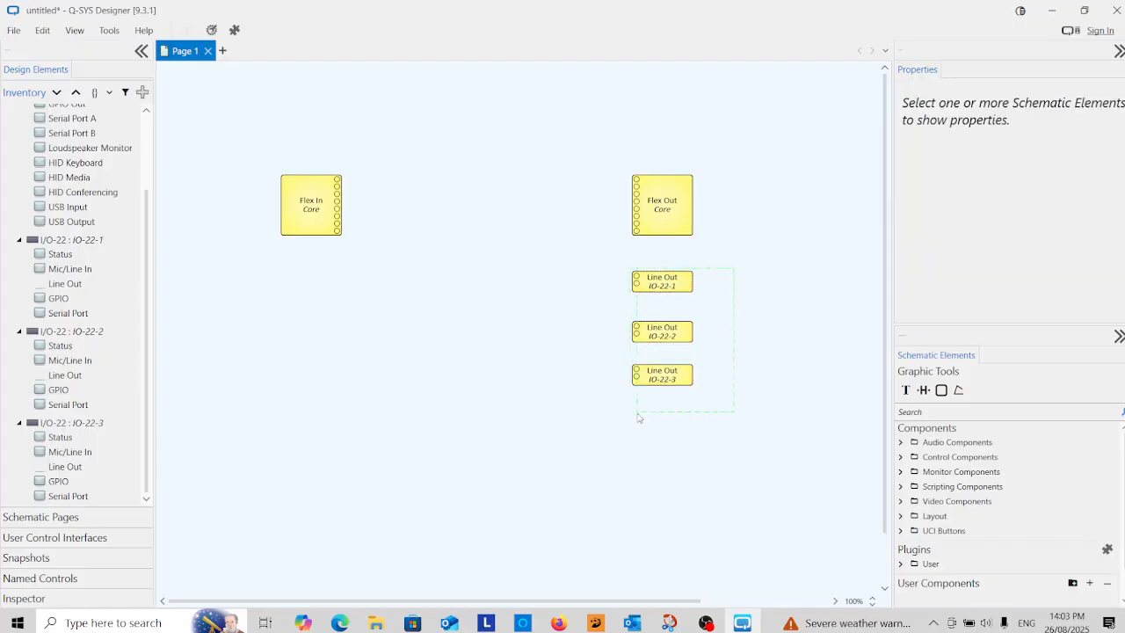
pyautogui.rightClick(671, 282)
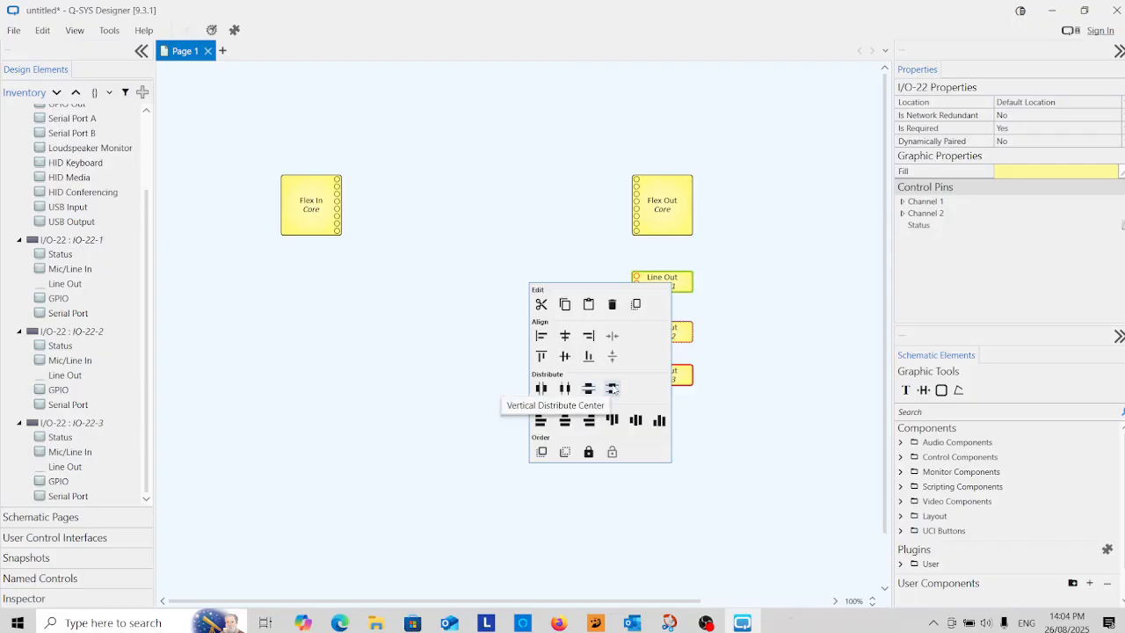
pyautogui.click(613, 389)
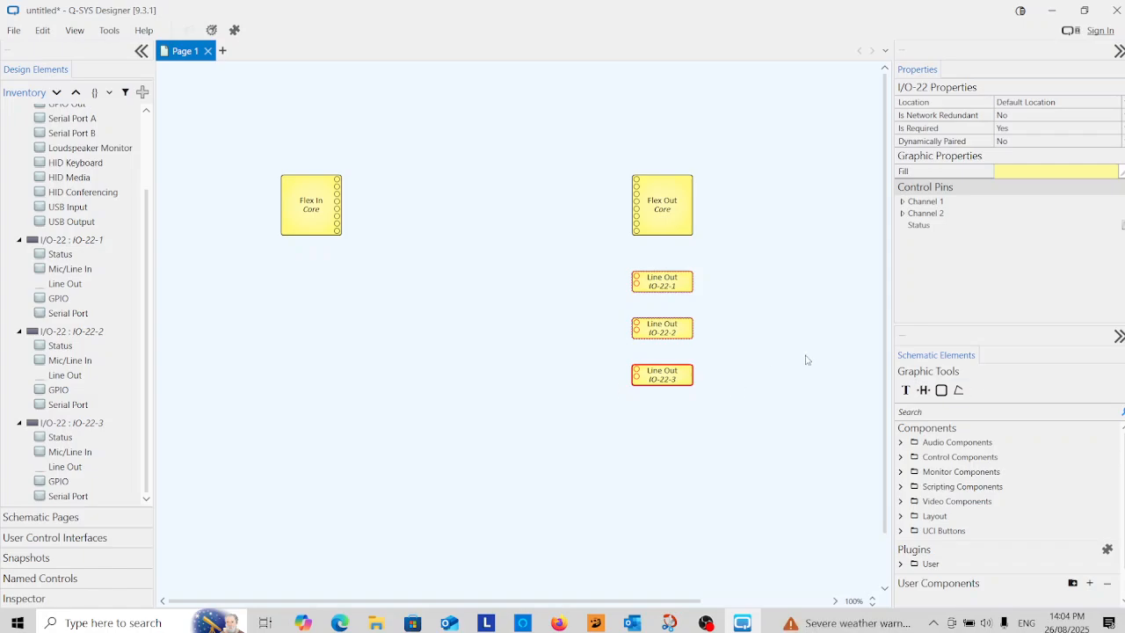
pyautogui.click(759, 389)
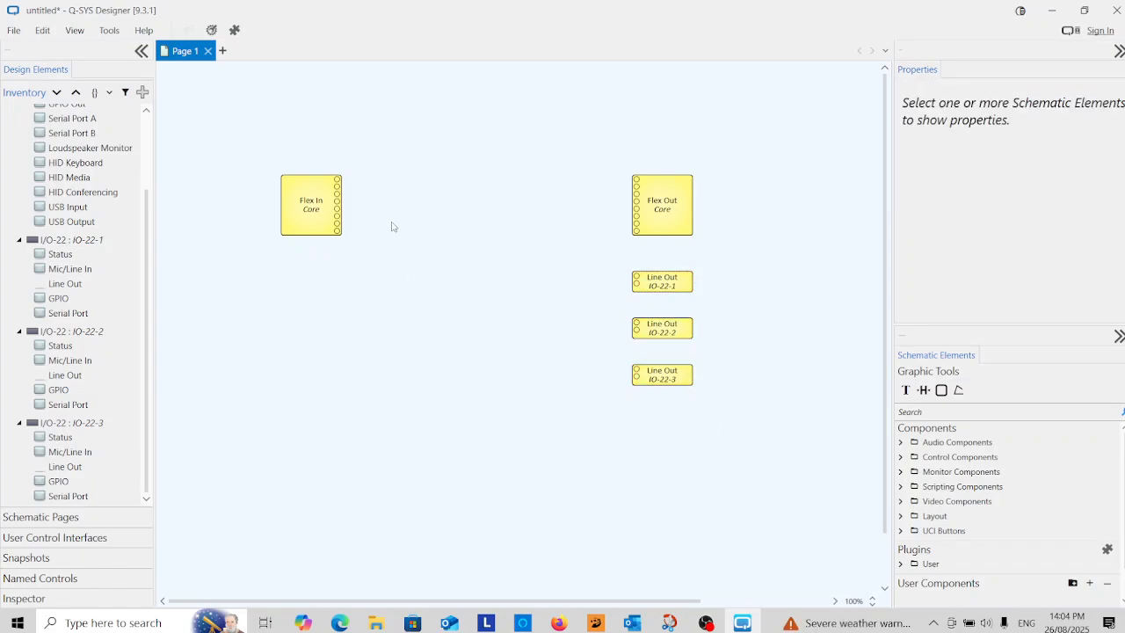
# - Find the Audio Player component and place it below the Flex In block
pyautogui.click(940, 413)
pyautogui.write('a')
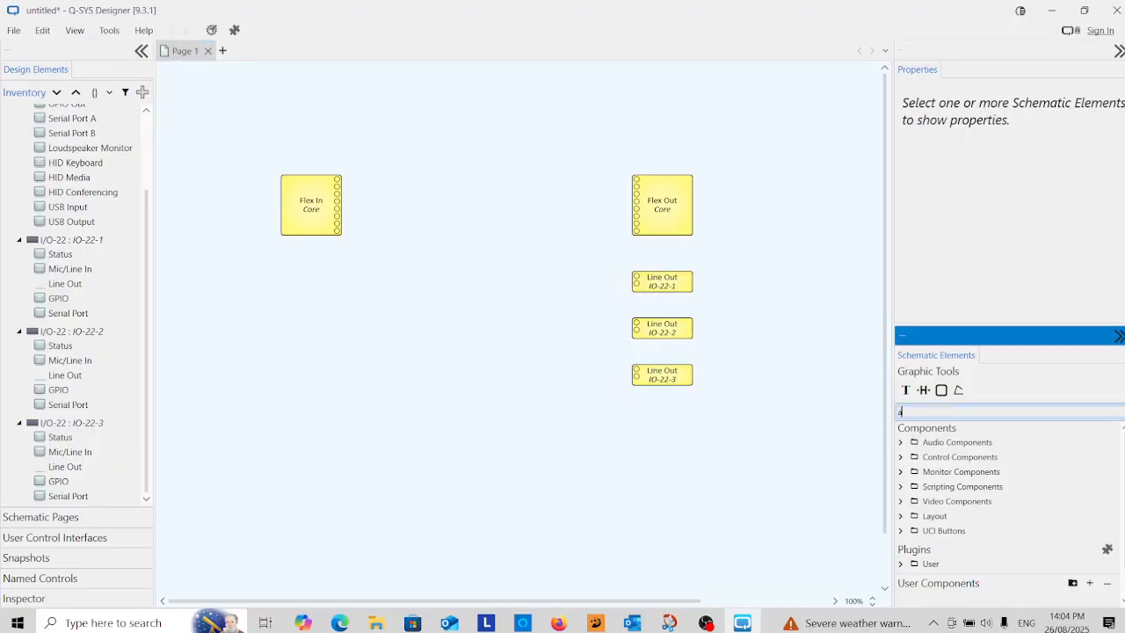
pyautogui.write('udio p')
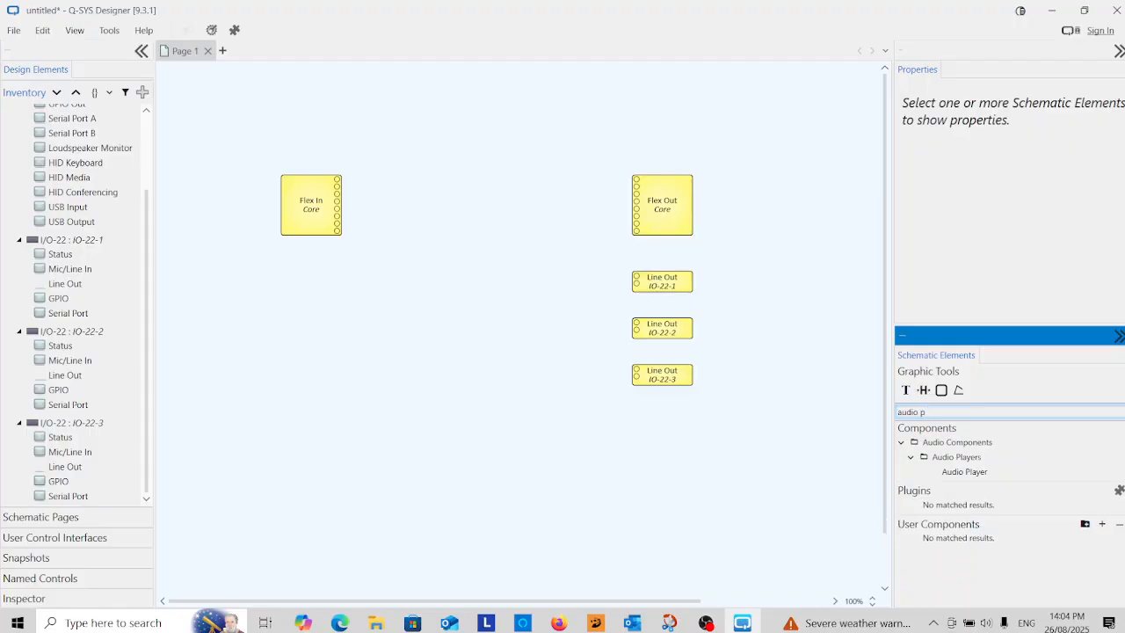
pyautogui.moveTo(950, 478); pyautogui.dragTo(285, 345)
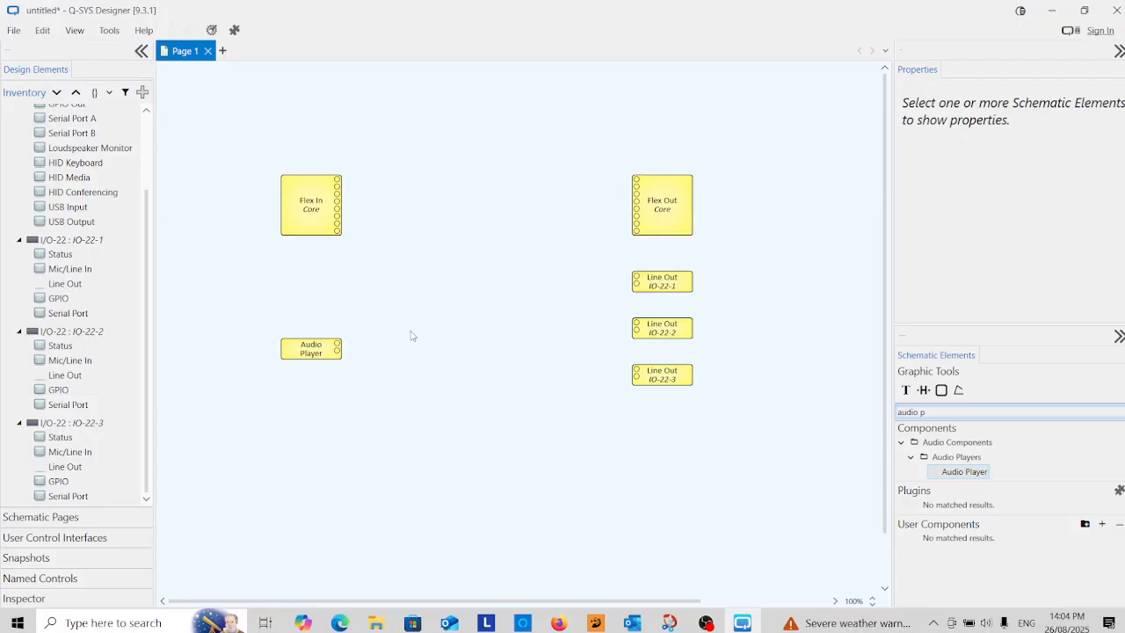
# - Find the Virtual Page Station component and place it between the Flex In and Audio Player blocks
pyautogui.moveTo(933, 412); pyautogui.dragTo(895, 412)
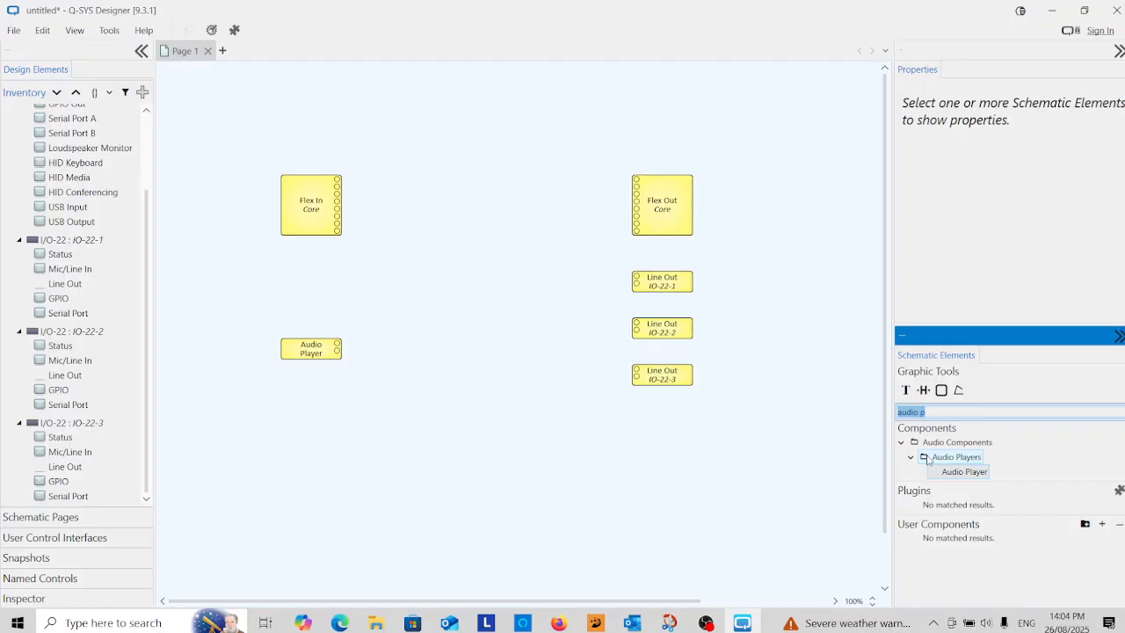
pyautogui.write('virtual')
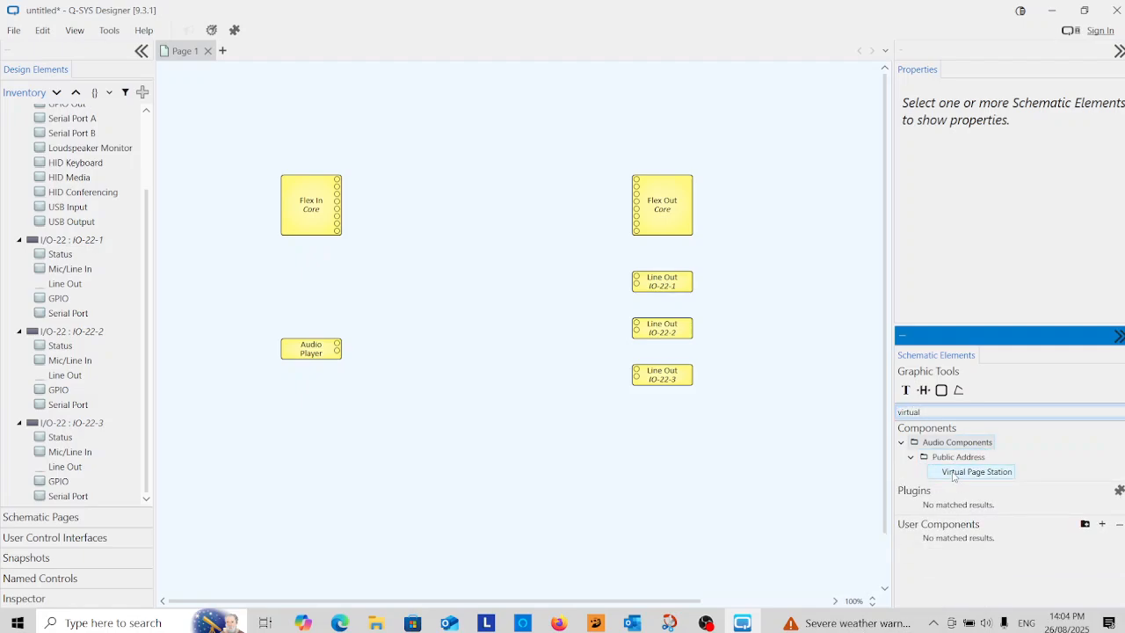
pyautogui.moveTo(953, 476); pyautogui.dragTo(275, 268)
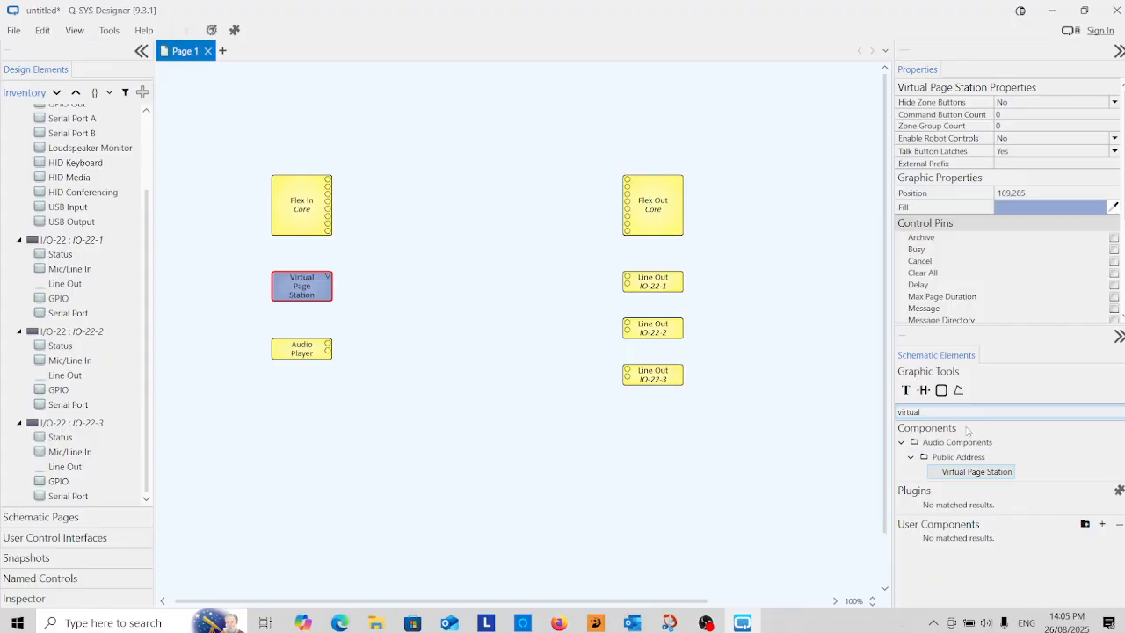
# - Find the PA Router component and place it midway between the input and output blocks
pyautogui.doubleClick(918, 412)
pyautogui.write('PA')
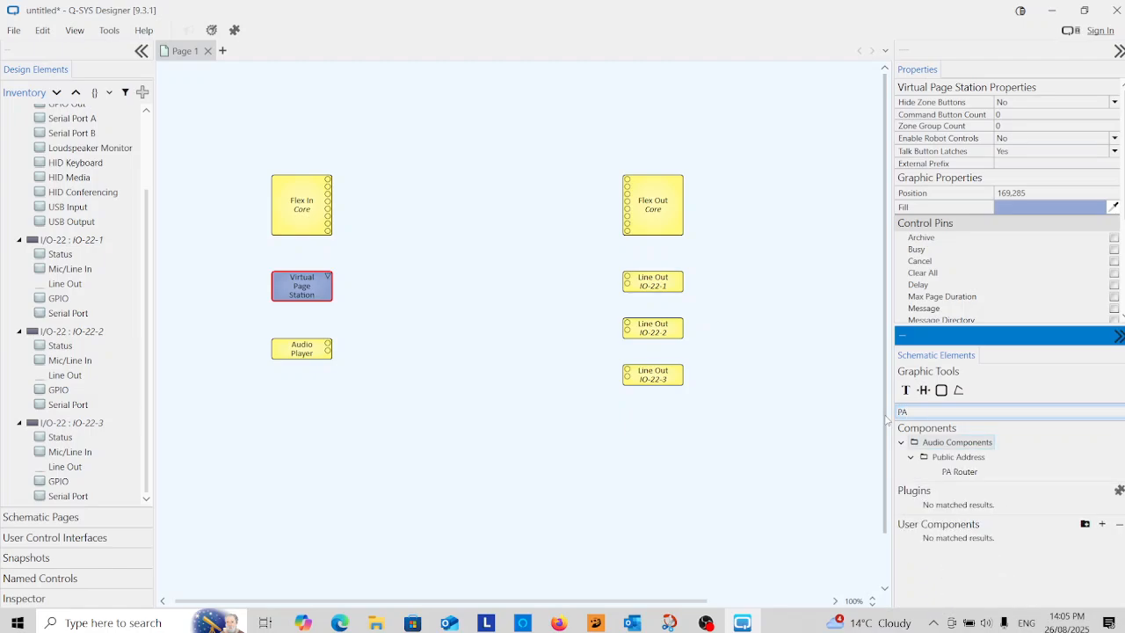
pyautogui.moveTo(960, 472); pyautogui.dragTo(448, 214)
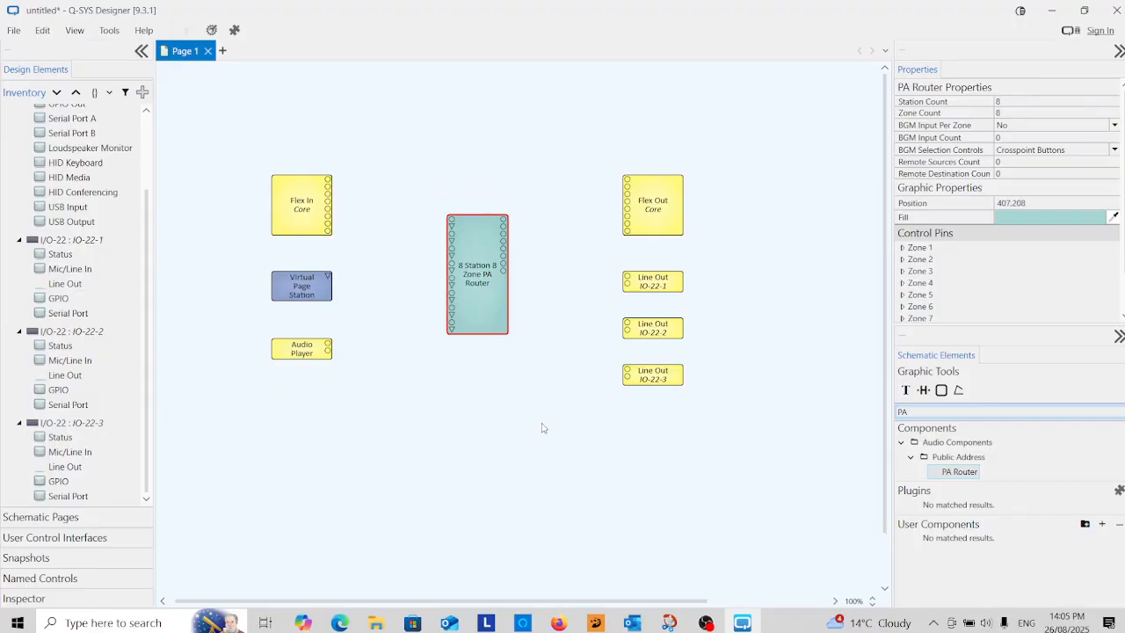
pyautogui.click(584, 414)
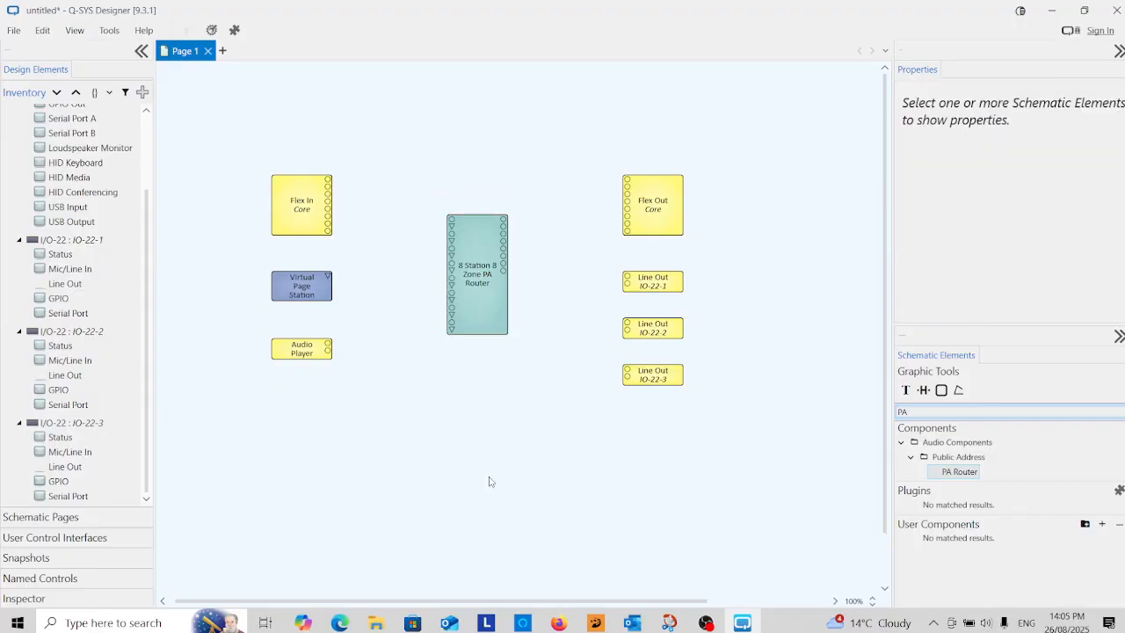
# - Set the PA Router's Station Count to 1 and its Zone Count to 4
pyautogui.click(491, 322)
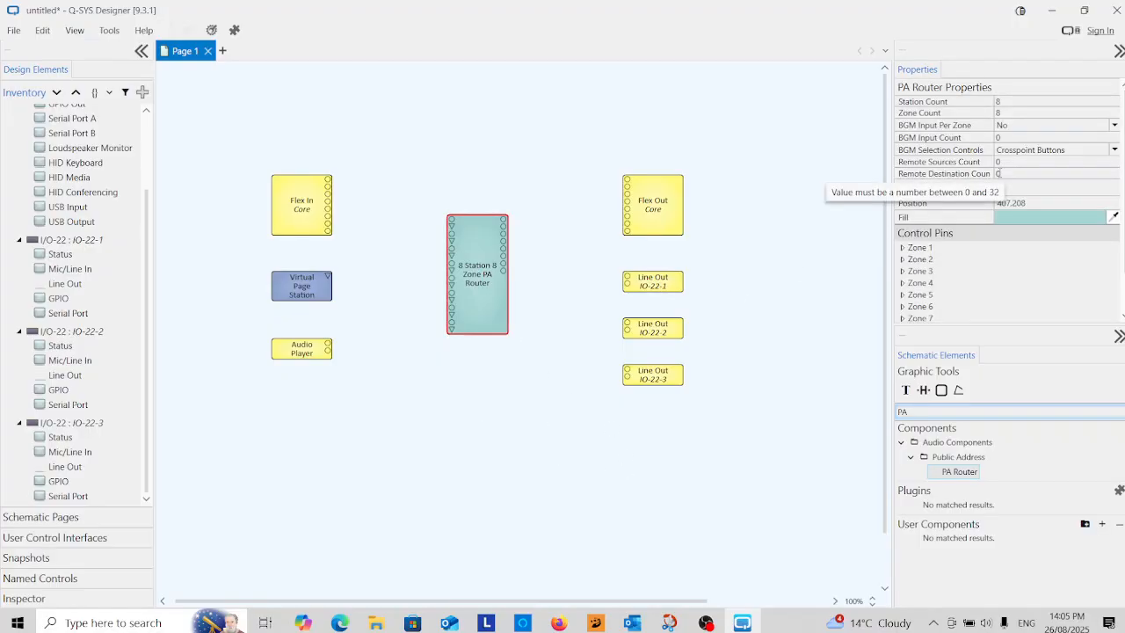
pyautogui.click(1005, 102)
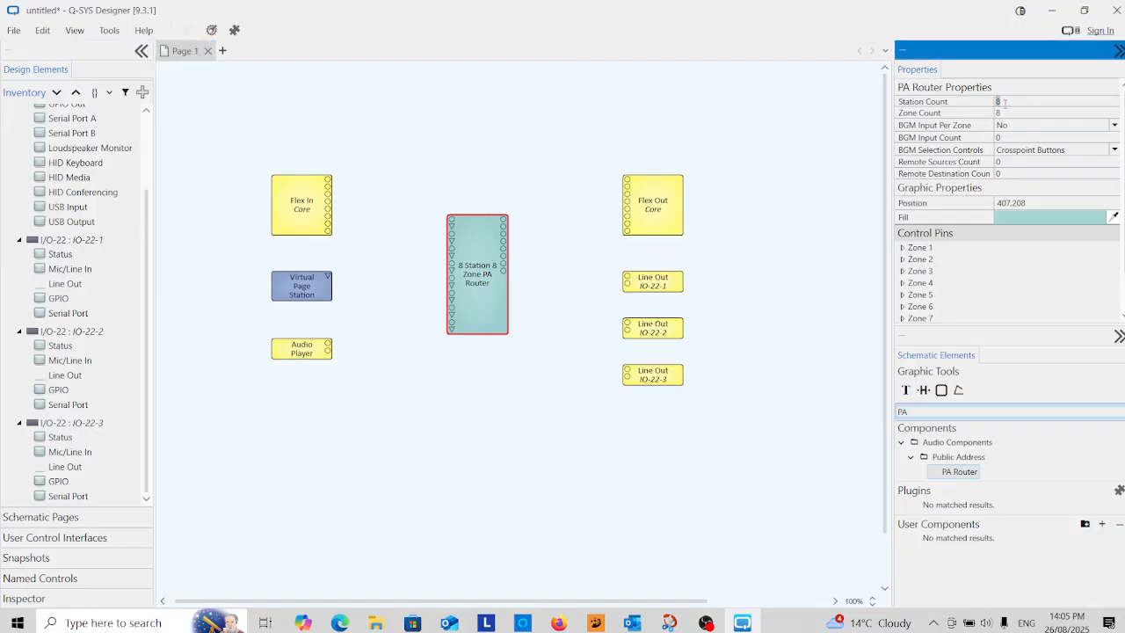
pyautogui.write('1')
pyautogui.press('Return')
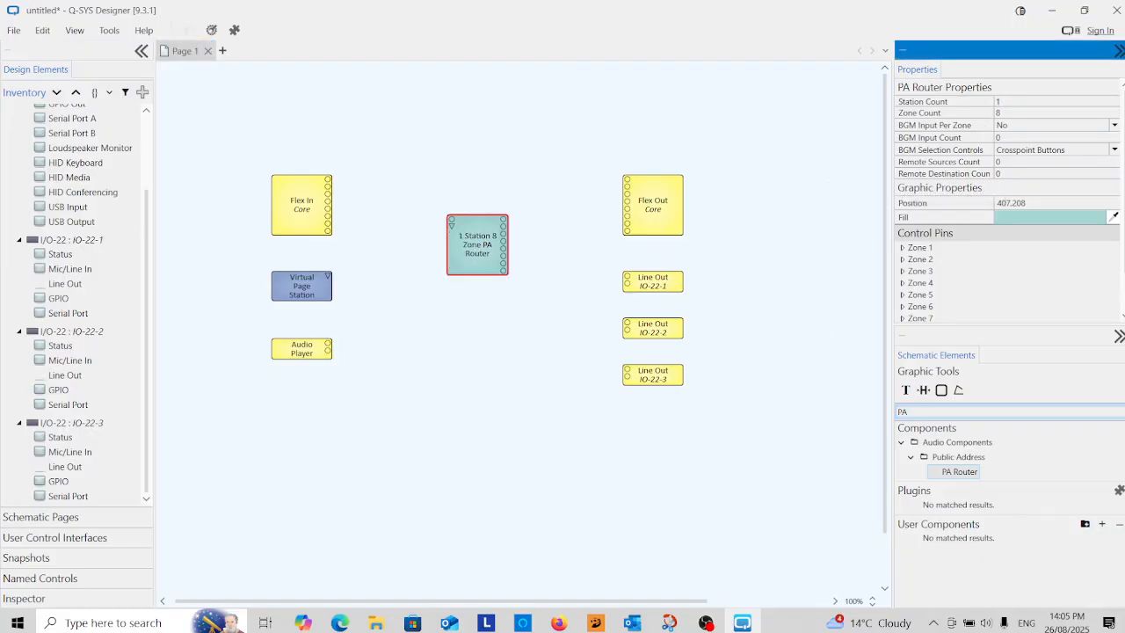
pyautogui.click(1006, 115)
pyautogui.write('4')
pyautogui.press('Return')
pyautogui.click(486, 363)
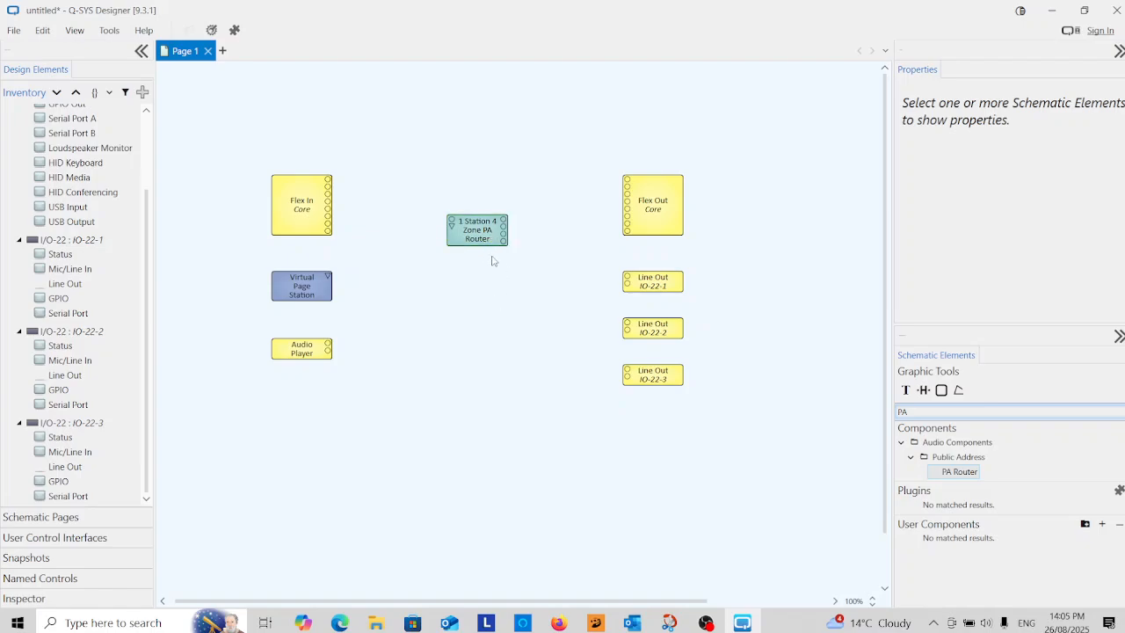
# - Lower the PA Router level with the Virtual Page Station, and wire that station and Flex In channel 1 to the router's station inputs
pyautogui.moveTo(479, 260); pyautogui.dragTo(476, 301)
pyautogui.click(464, 343)
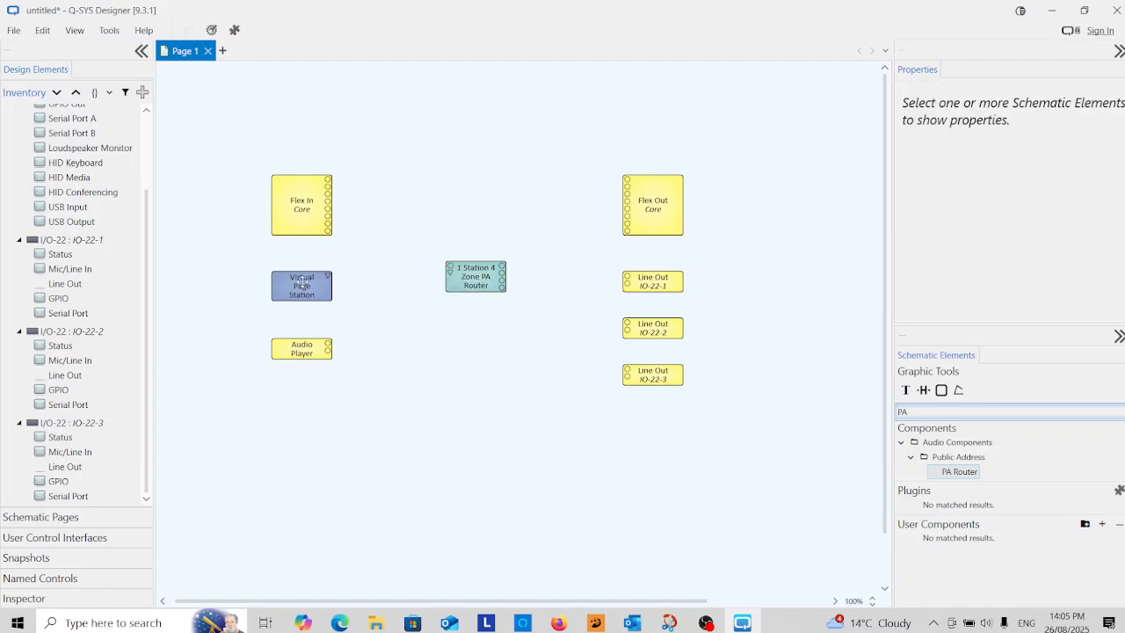
pyautogui.moveTo(328, 275); pyautogui.dragTo(450, 273)
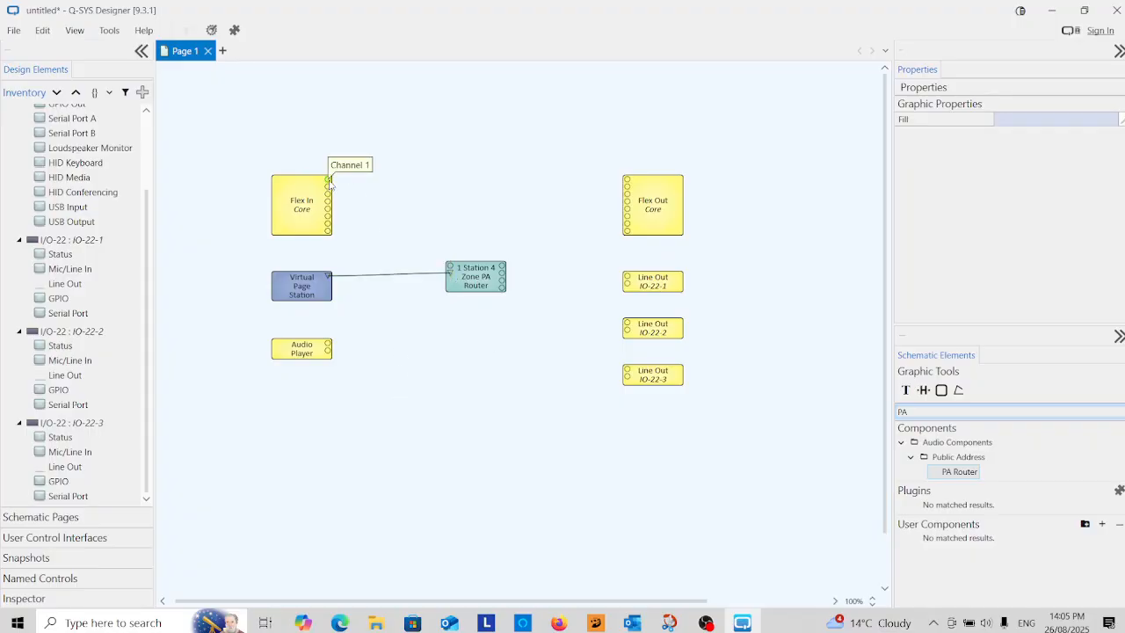
pyautogui.moveTo(329, 183); pyautogui.dragTo(451, 273)
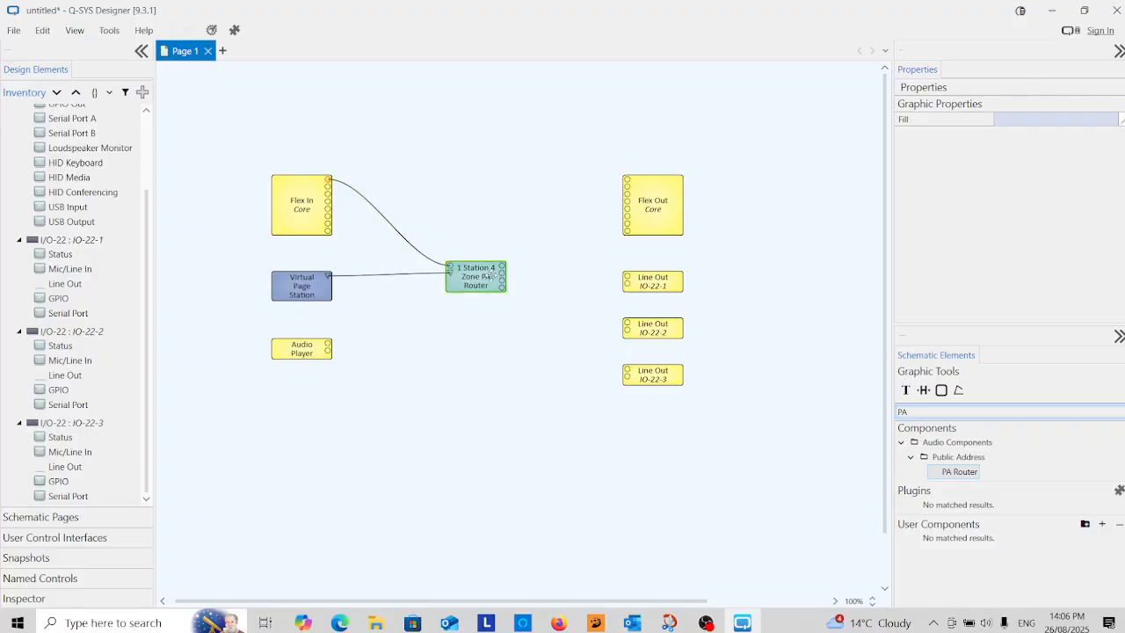
# - Set the PA Router's BGM Input Count to 2
pyautogui.click(483, 280)
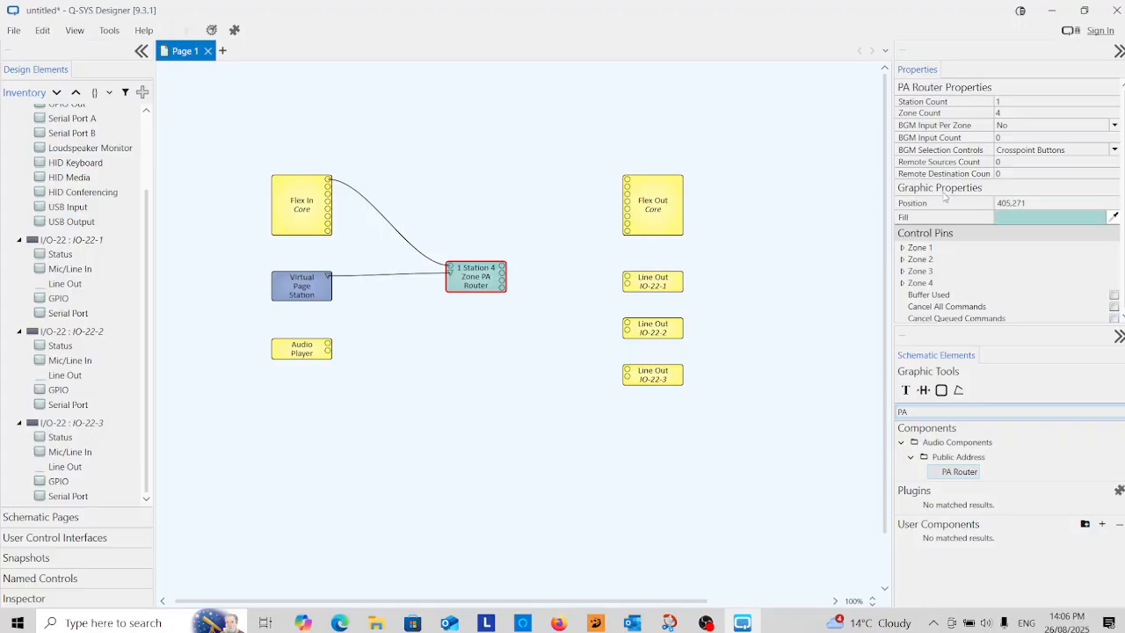
pyautogui.click(1007, 137)
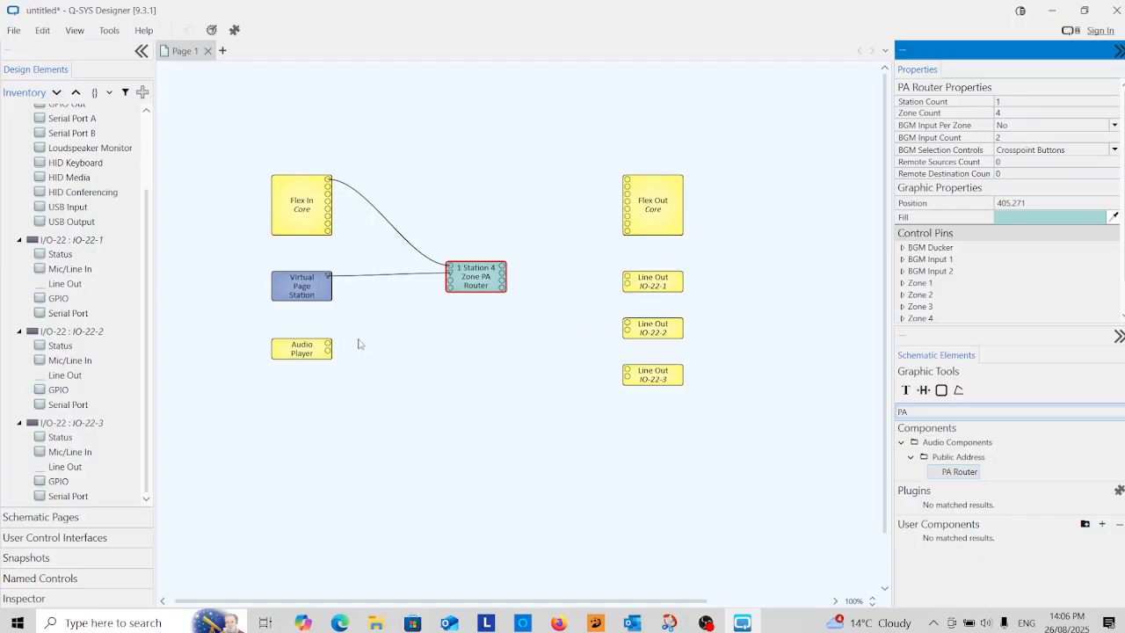
pyautogui.moveTo(355, 336); pyautogui.dragTo(626, 209)
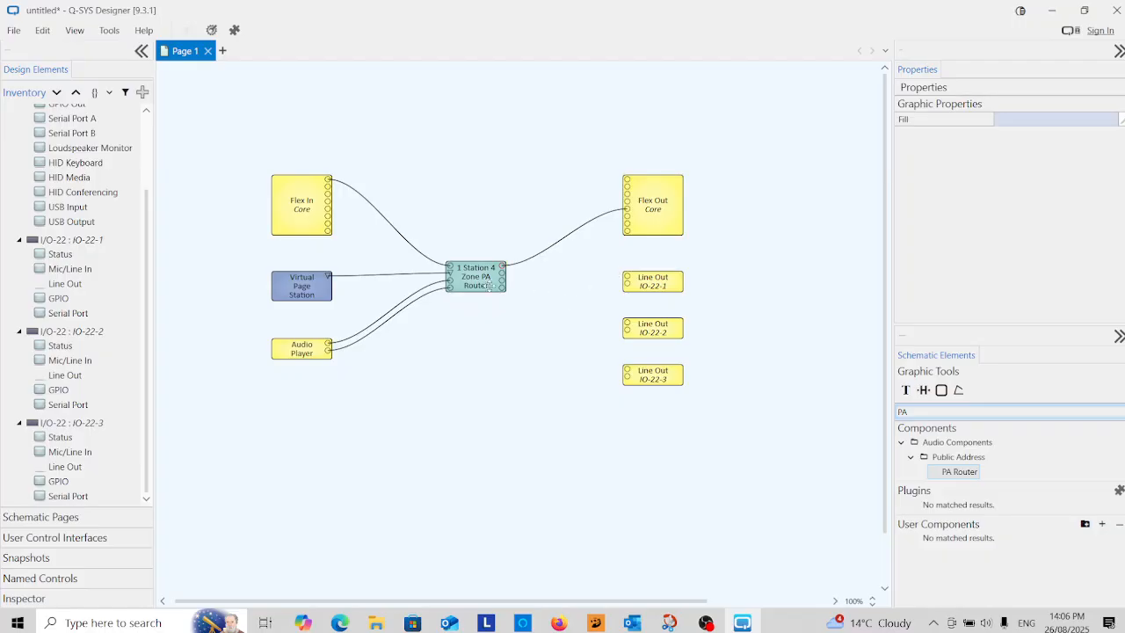
pyautogui.moveTo(505, 277); pyautogui.dragTo(627, 277)
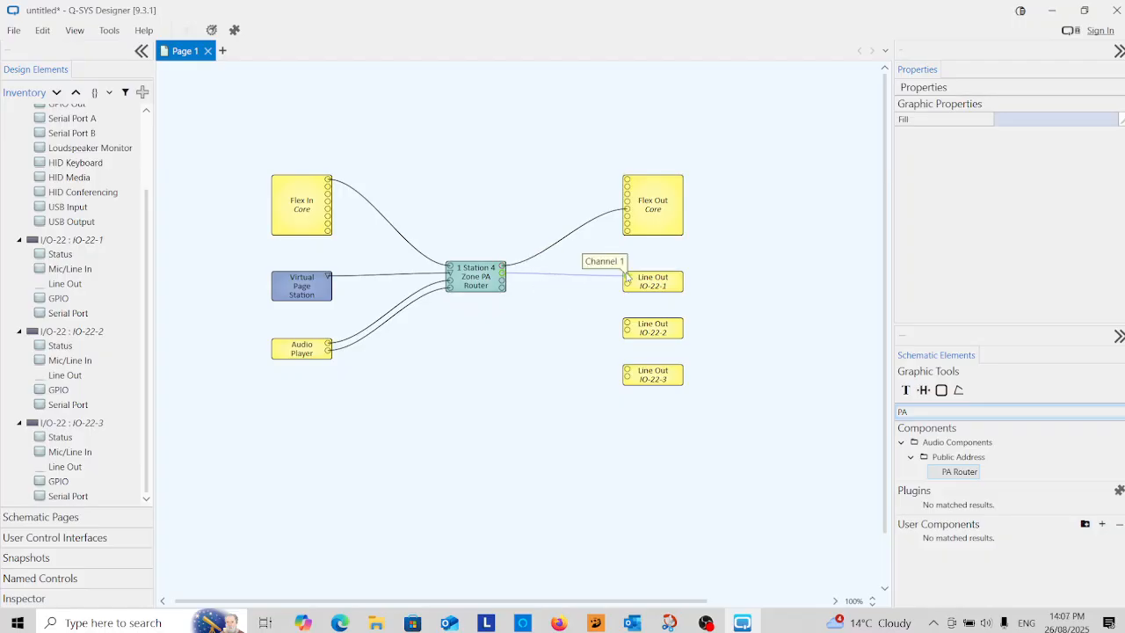
pyautogui.moveTo(503, 279); pyautogui.dragTo(629, 328)
pyautogui.moveTo(503, 287); pyautogui.dragTo(629, 375)
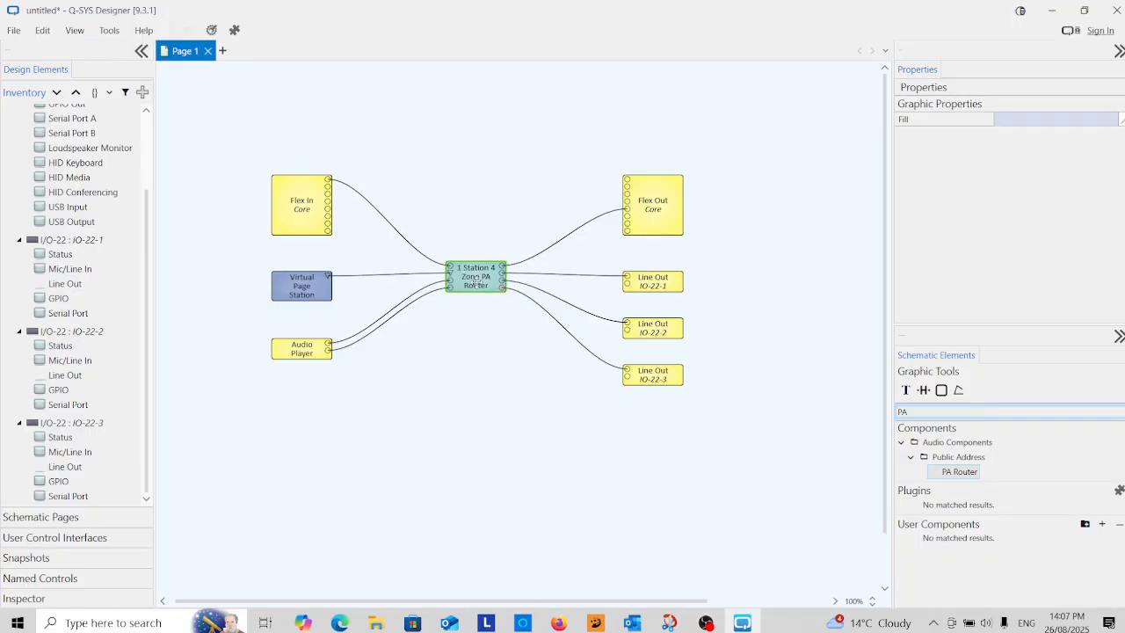
# - Open the PA Router's control panel, move it so all columns fit, and inspect zone 1's Name and Squelch Priority fields
pyautogui.doubleClick(475, 279)
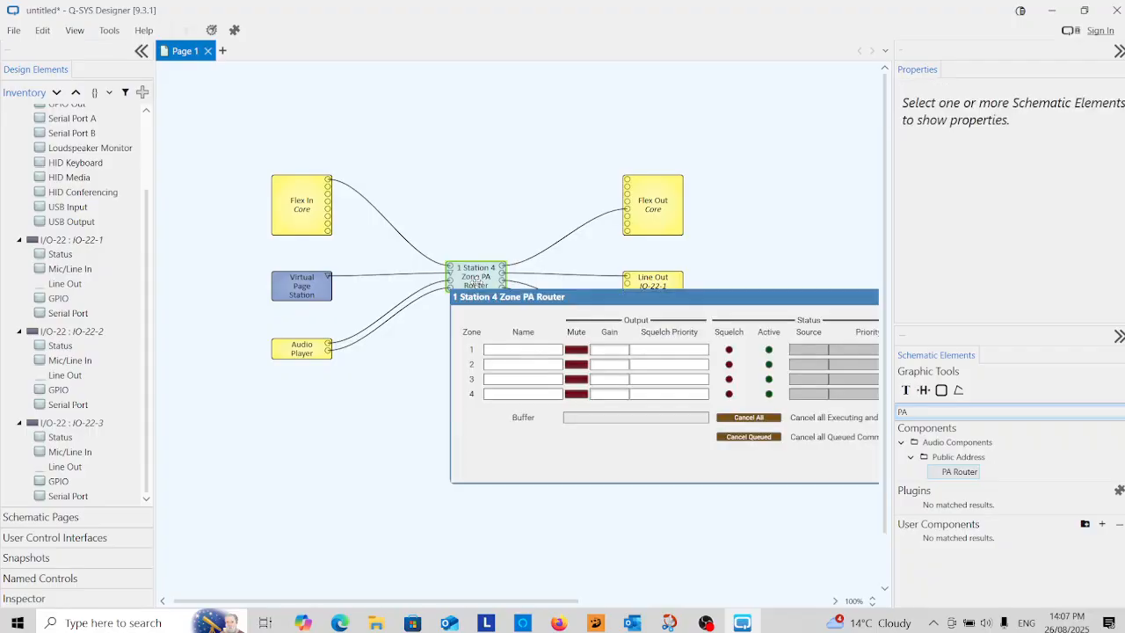
pyautogui.moveTo(647, 297); pyautogui.dragTo(358, 205)
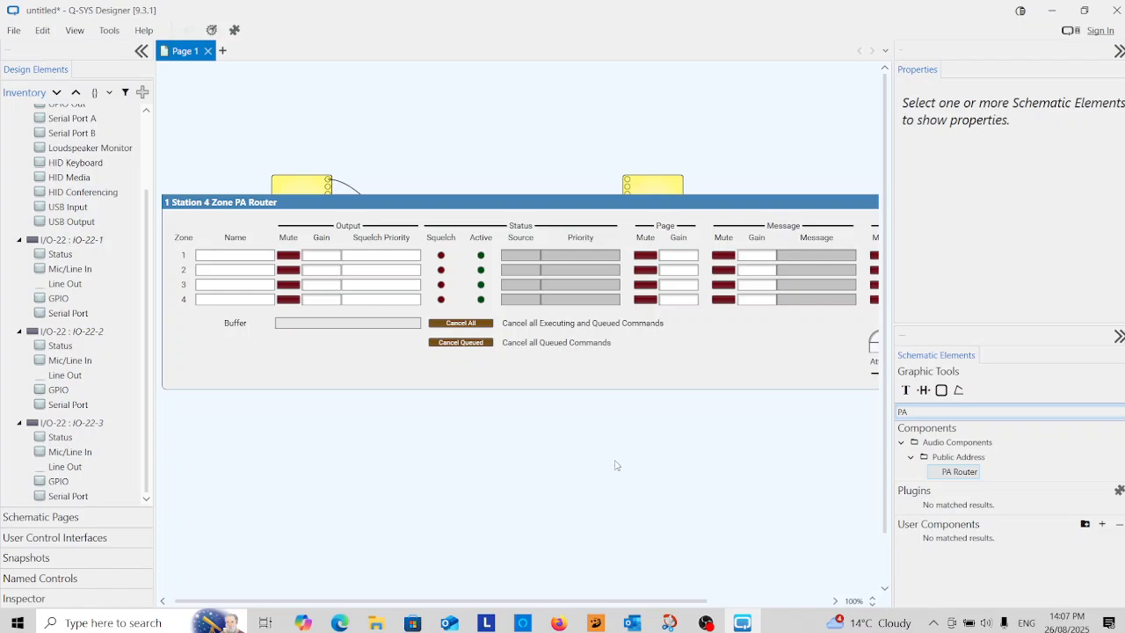
pyautogui.scroll(-3, 616, 465)
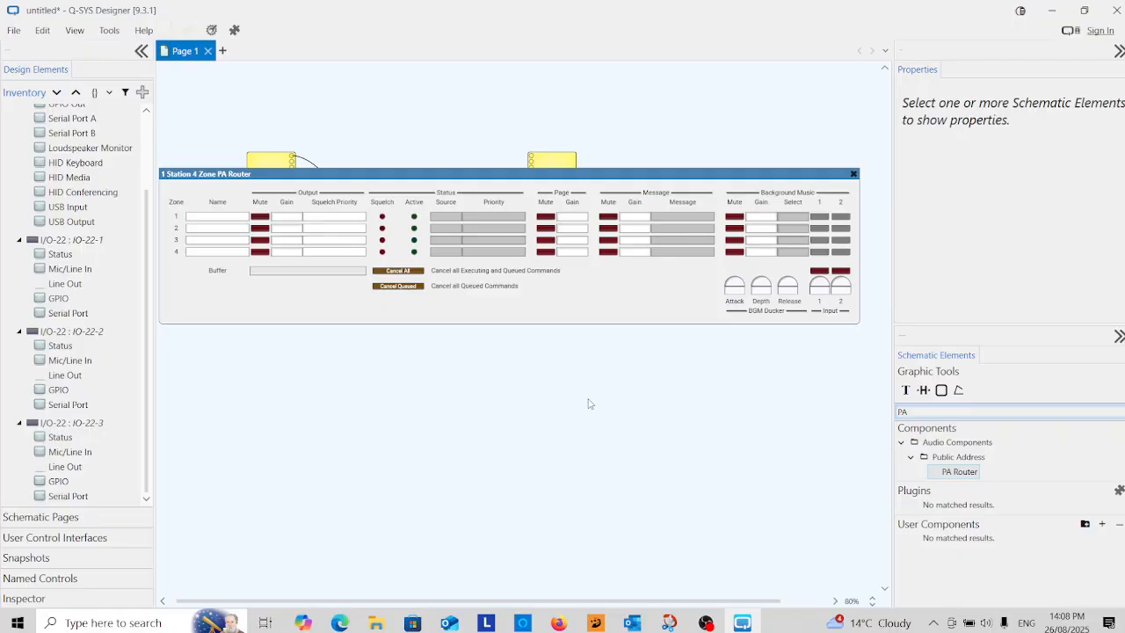
pyautogui.click(207, 217)
pyautogui.click(344, 215)
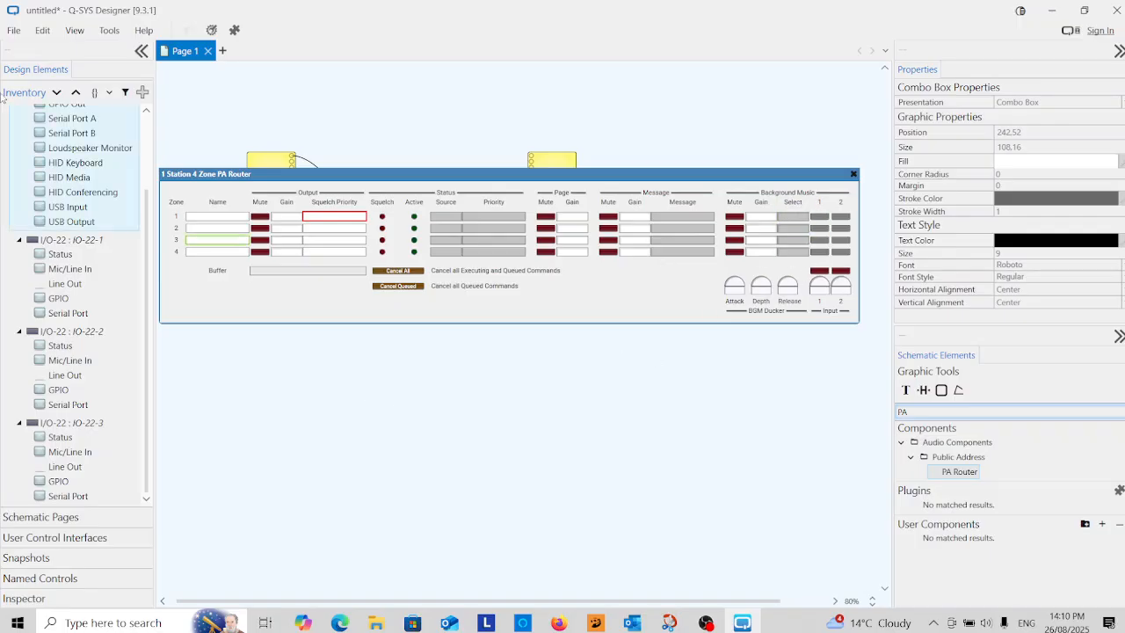
# - Emulate the design and check the zone 1 name field in the PA Router's control panel
pyautogui.click(14, 30)
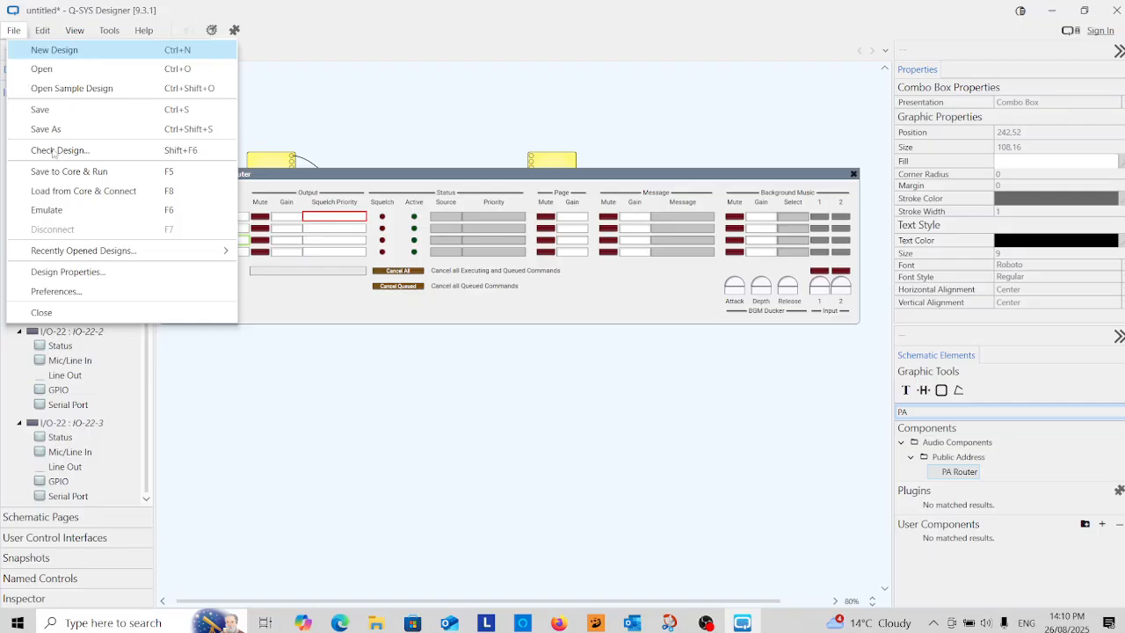
pyautogui.click(46, 210)
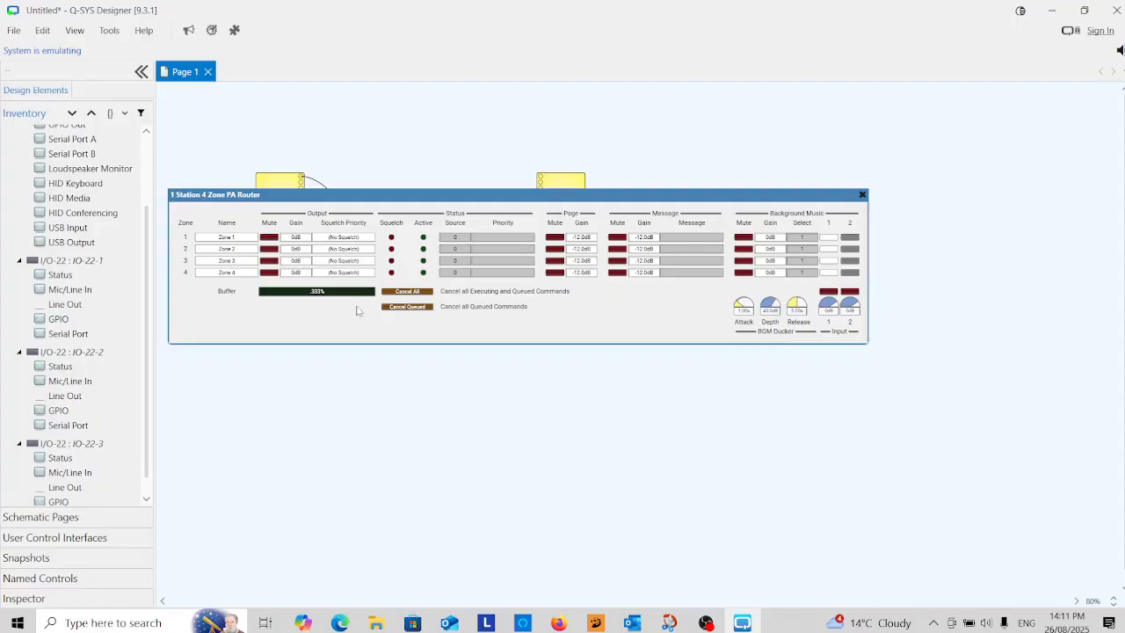
pyautogui.click(227, 239)
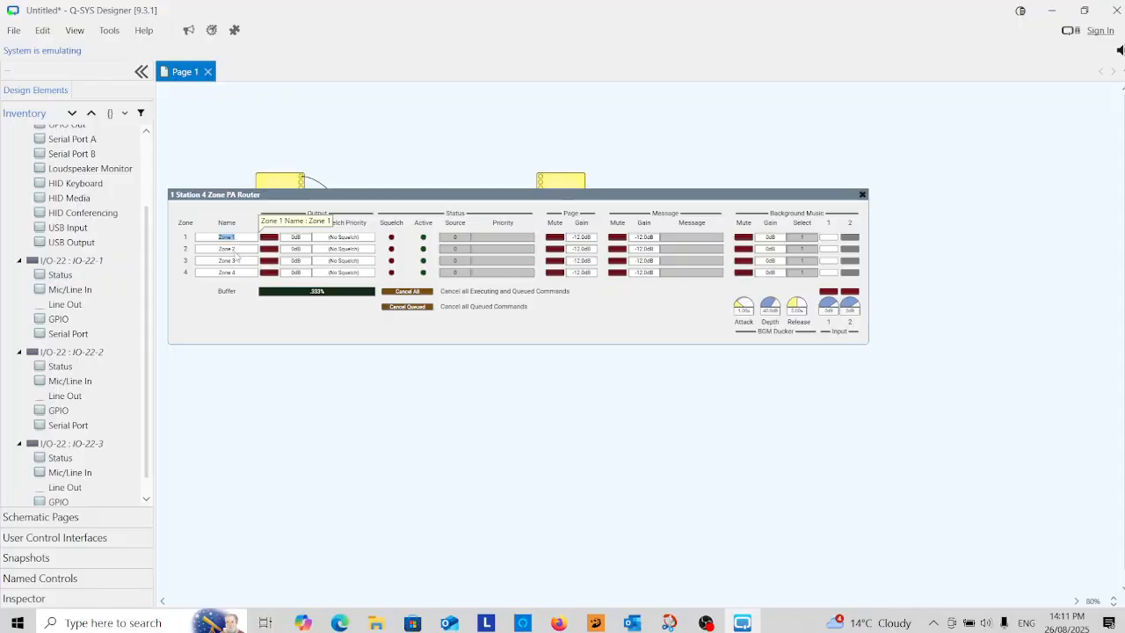
pyautogui.click(277, 374)
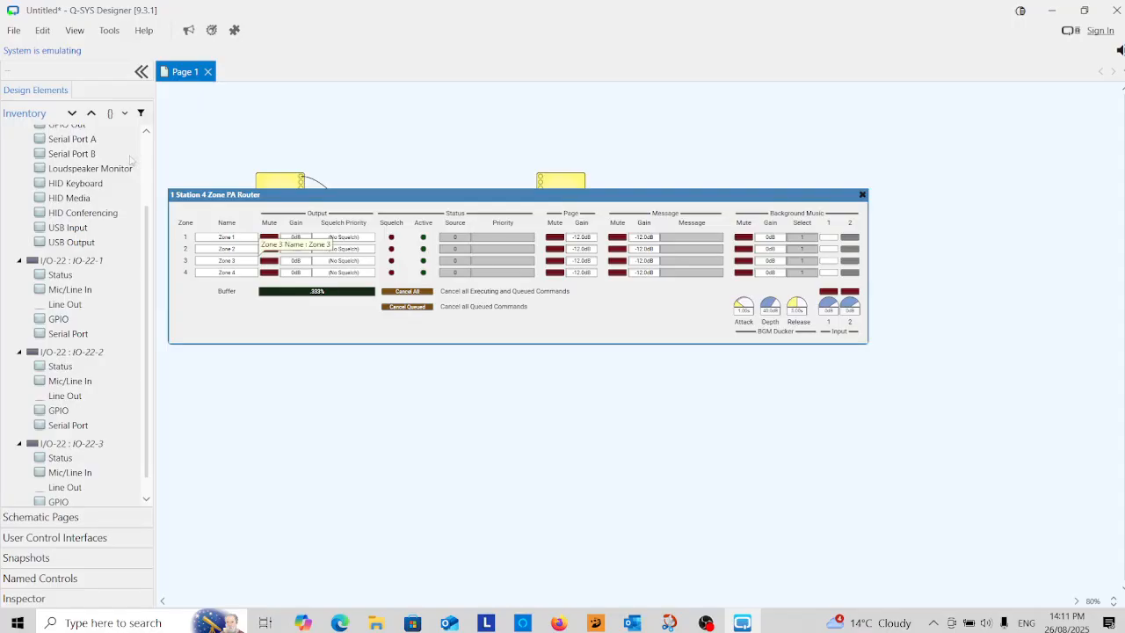
# - Disconnect from the emulation and start emulating the design again
pyautogui.click(14, 31)
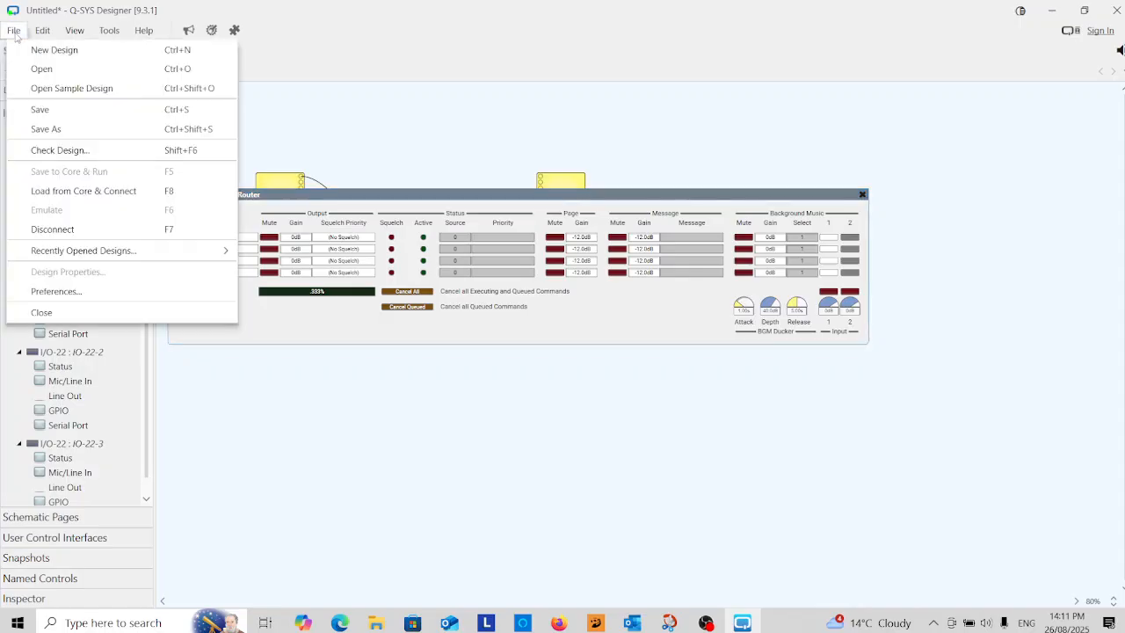
pyautogui.click(70, 229)
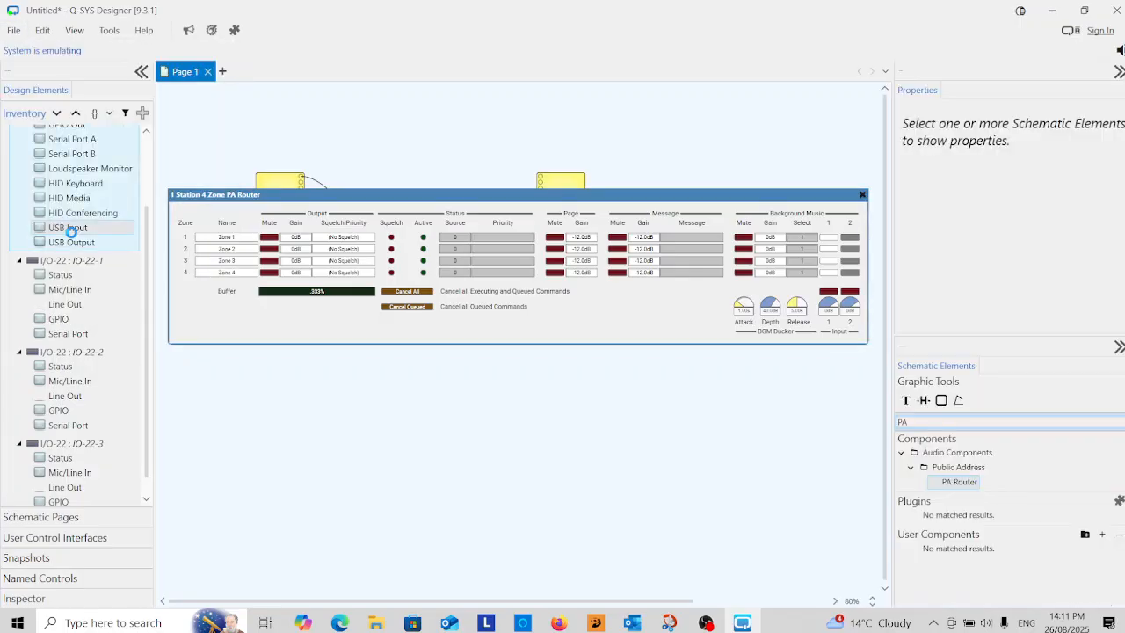
pyautogui.click(117, 33)
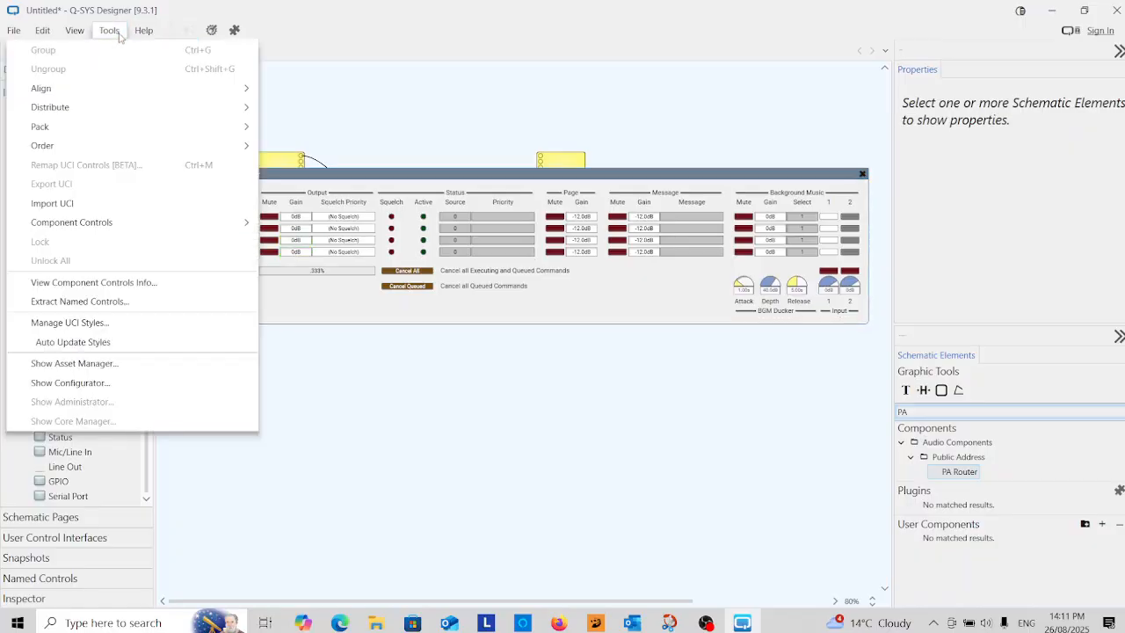
pyautogui.click(120, 35)
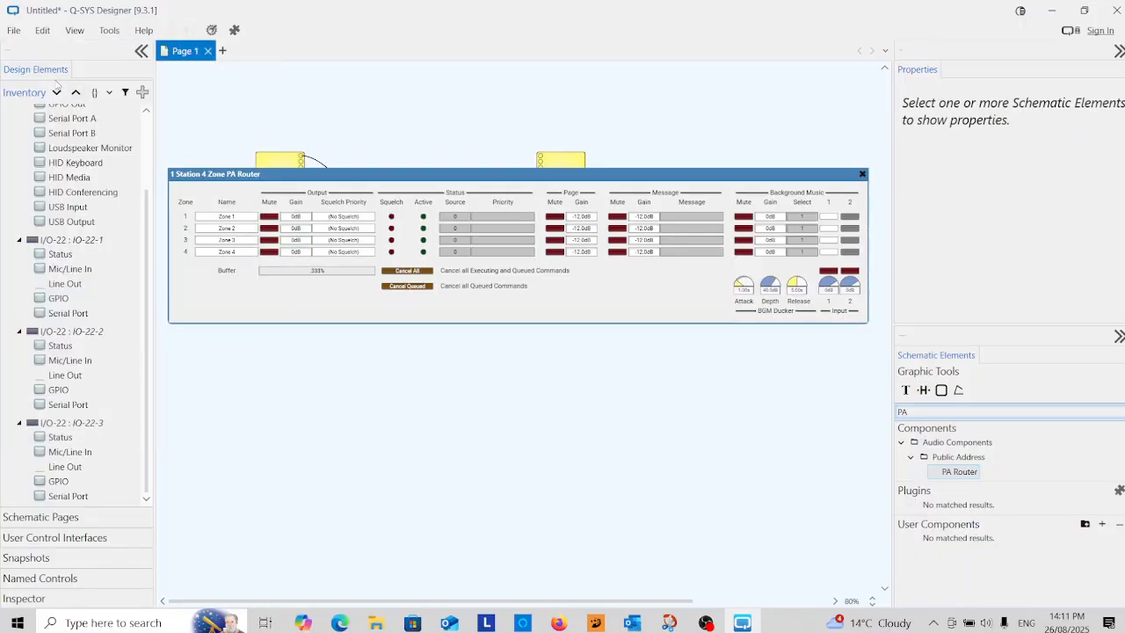
pyautogui.click(14, 29)
pyautogui.click(53, 210)
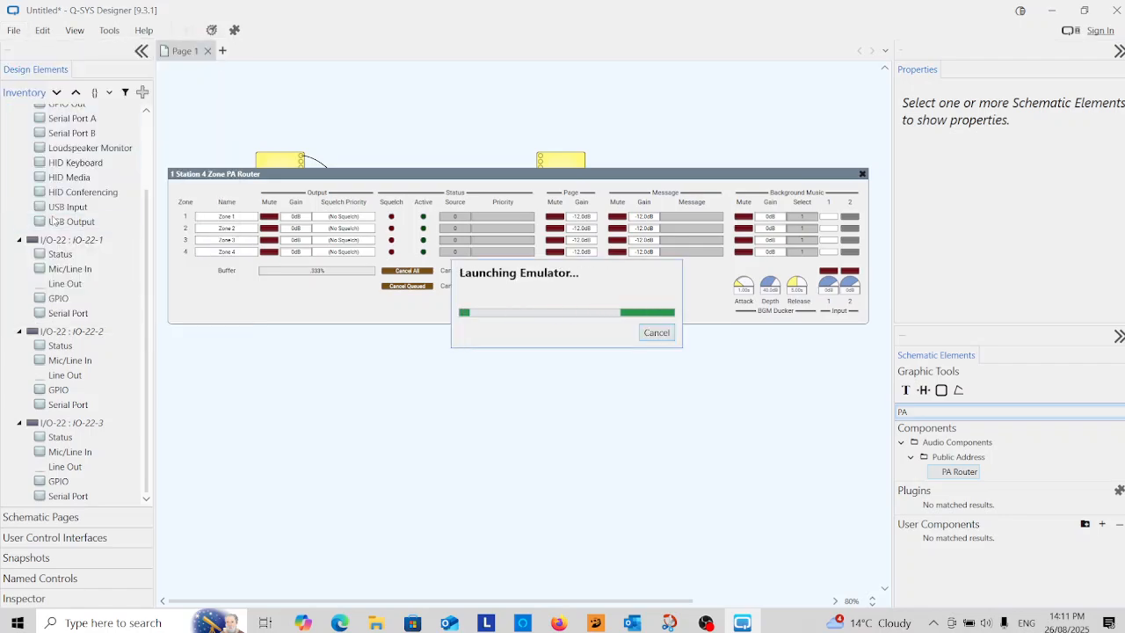
# - Open the Administrator, look at its Page Stations section and show the PA Zones list
pyautogui.click(111, 33)
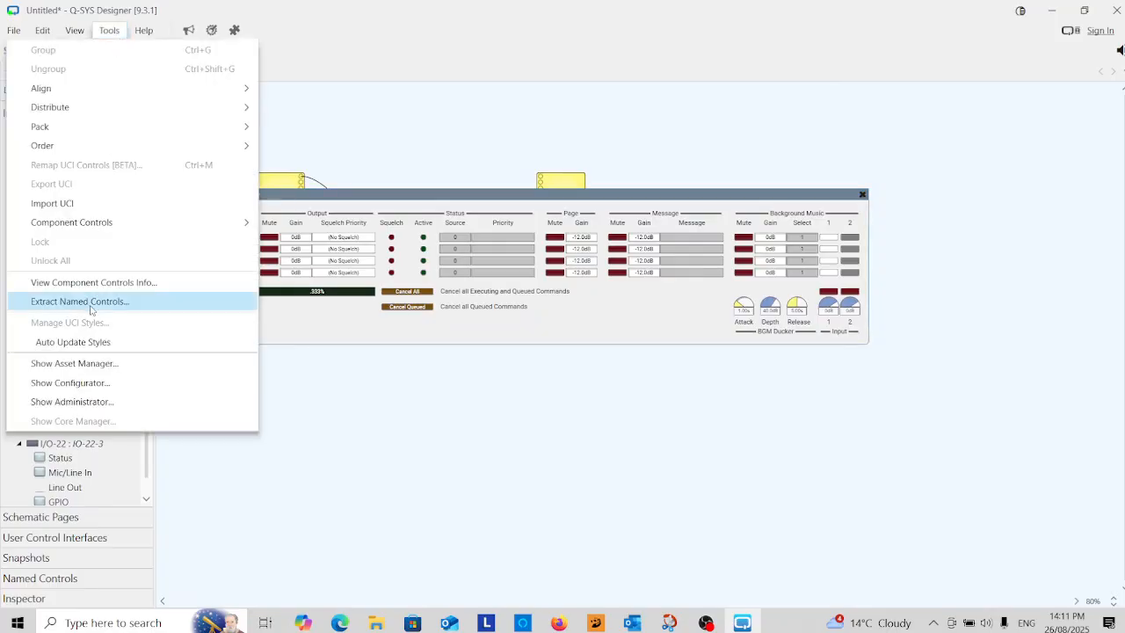
pyautogui.click(93, 406)
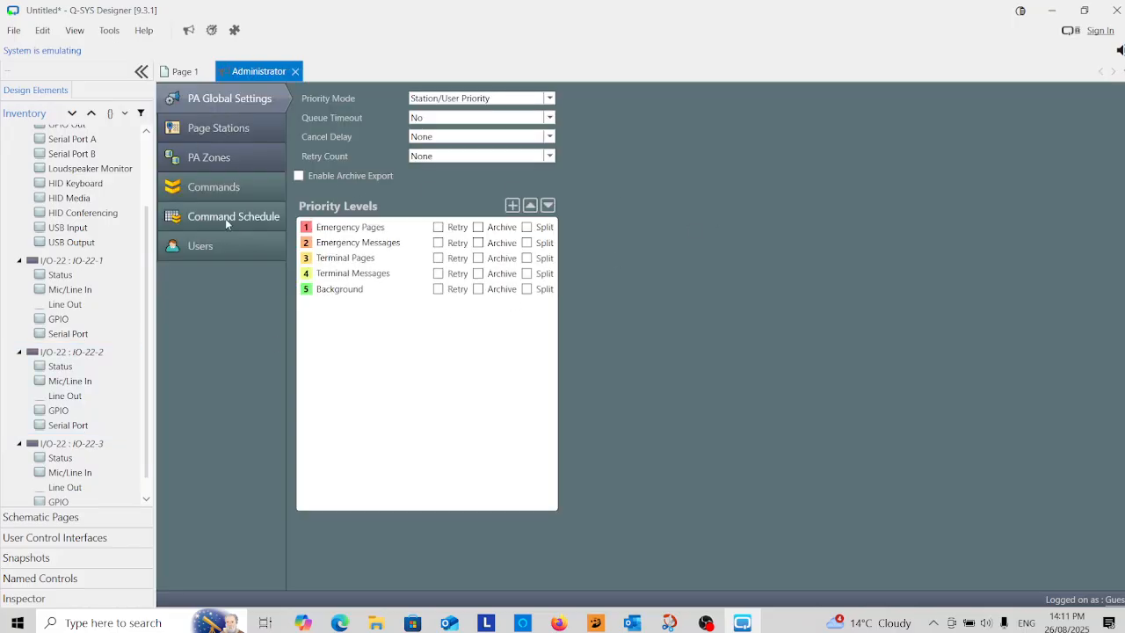
pyautogui.click(227, 128)
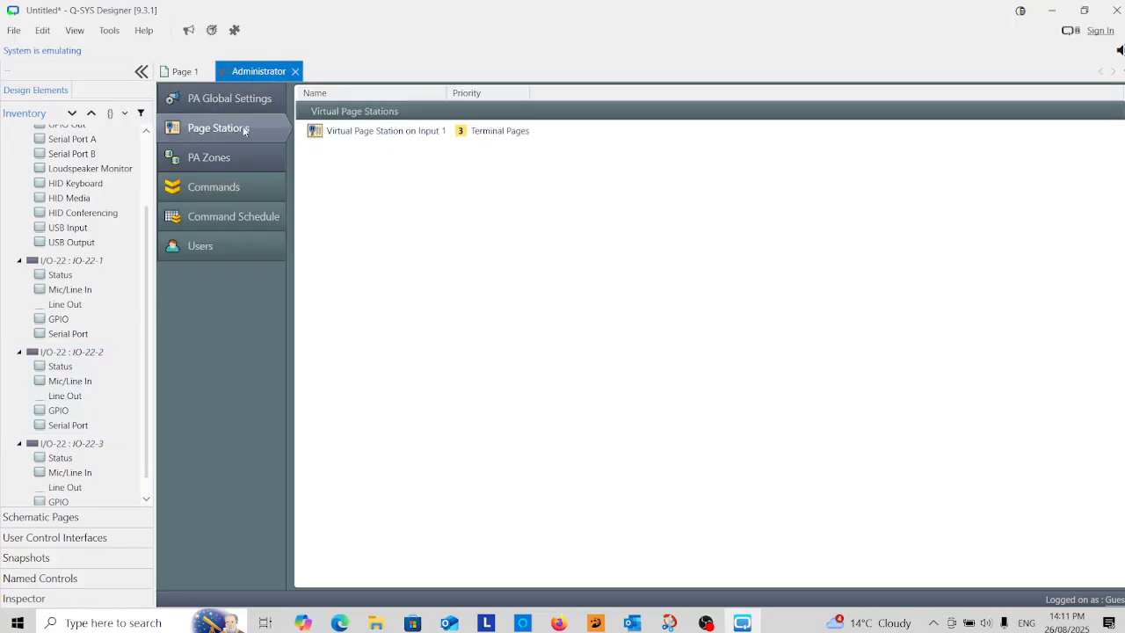
pyautogui.click(233, 161)
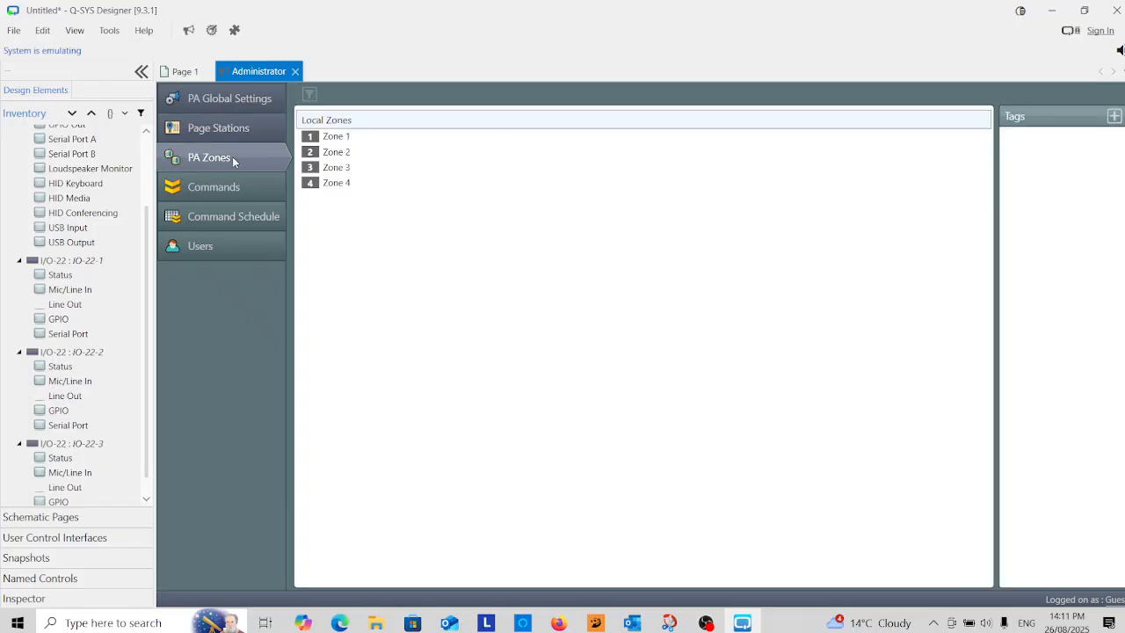
# - Rename local zone 1 as Admin
pyautogui.click(356, 140)
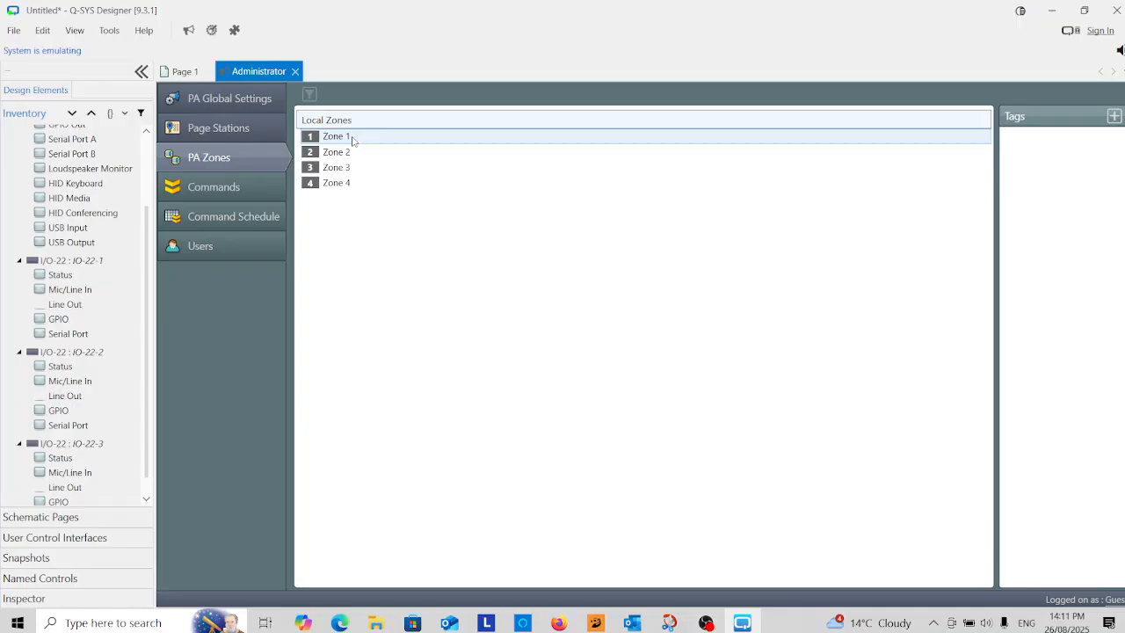
pyautogui.doubleClick(353, 139)
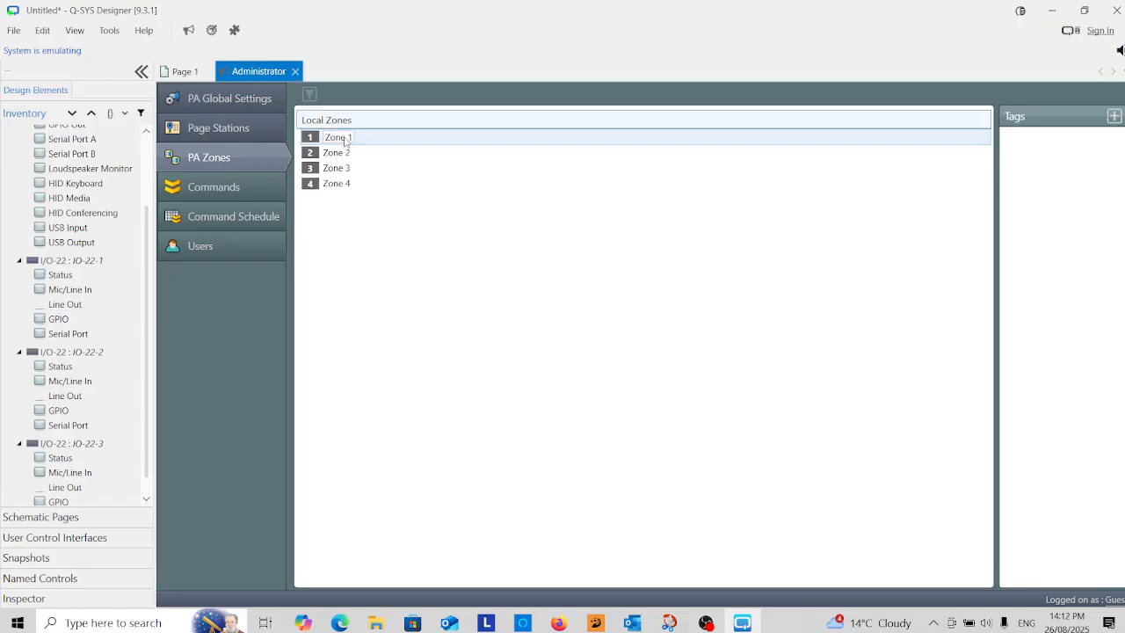
pyautogui.write('Admi')
pyautogui.press('Return')
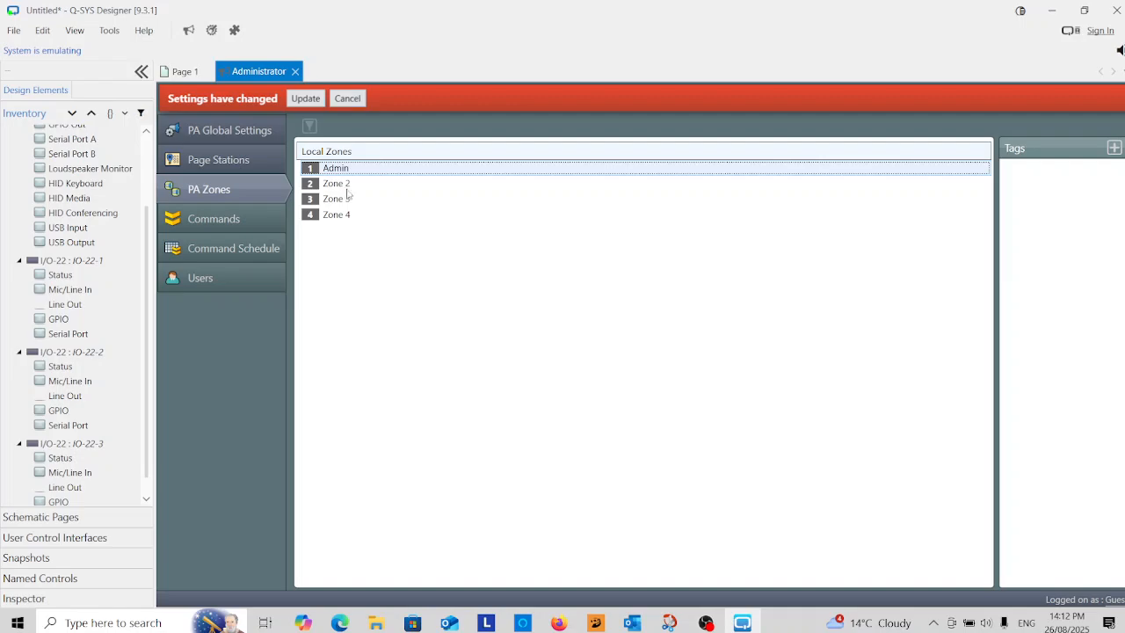
# - Rename local zone 2 as Year 1 and zone 3 as Year 2
pyautogui.doubleClick(341, 184)
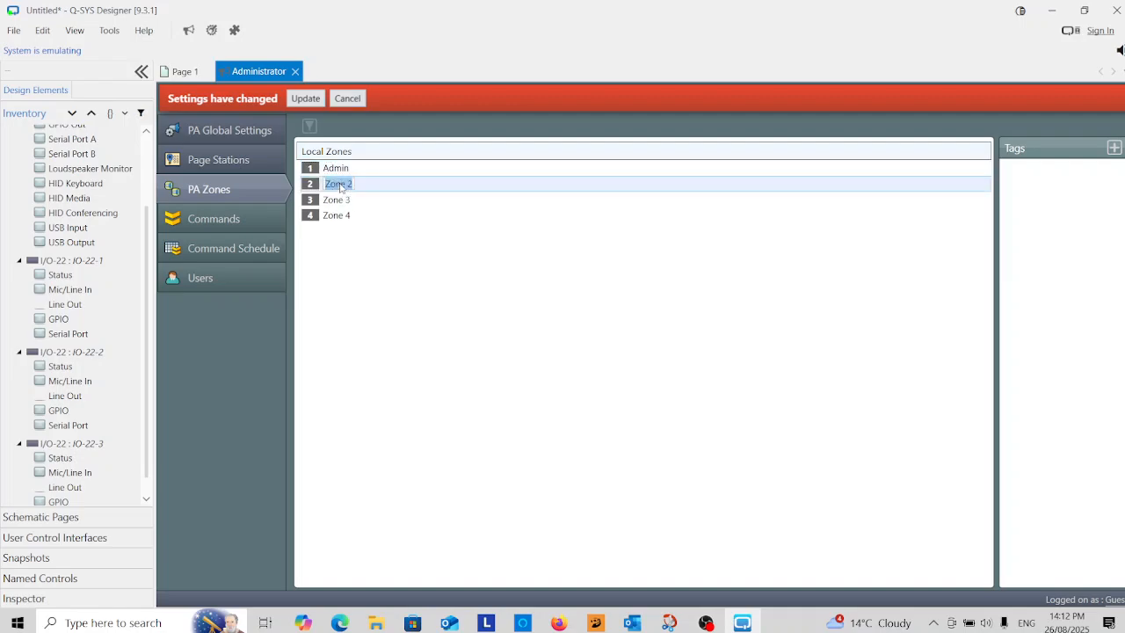
pyautogui.write('Year 1')
pyautogui.click(339, 201)
pyautogui.doubleClick(340, 202)
pyautogui.write('Year')
pyautogui.press('Return')
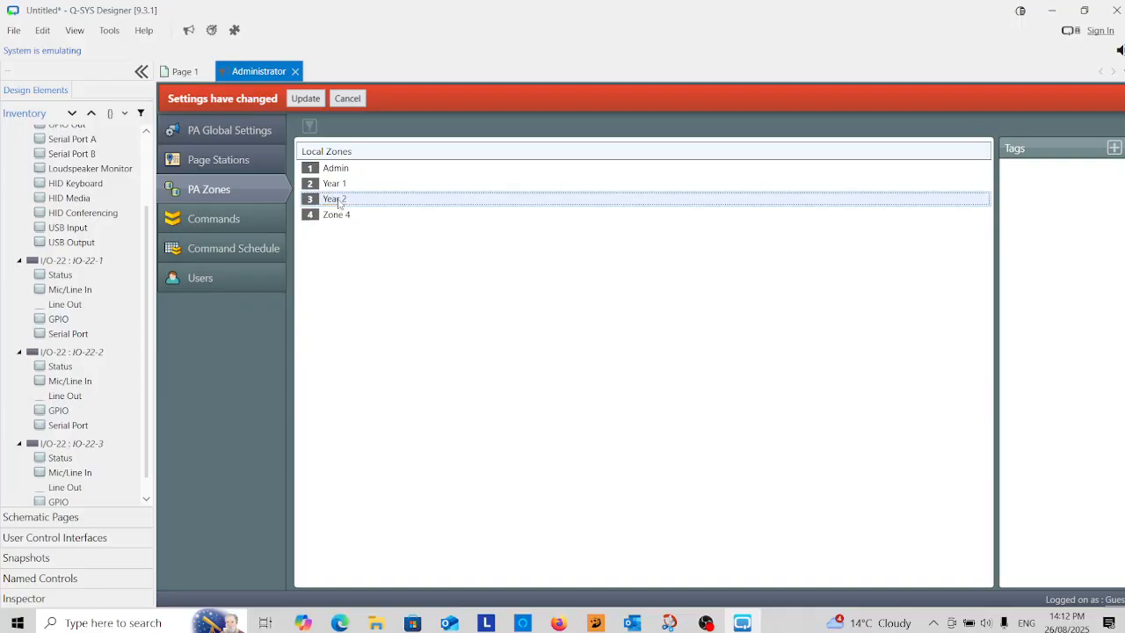
# - Rename local zone 4 as Year 3 and update the changed Administrator settings
pyautogui.click(345, 218)
pyautogui.click(346, 218)
pyautogui.write('Year 3')
pyautogui.press('Return')
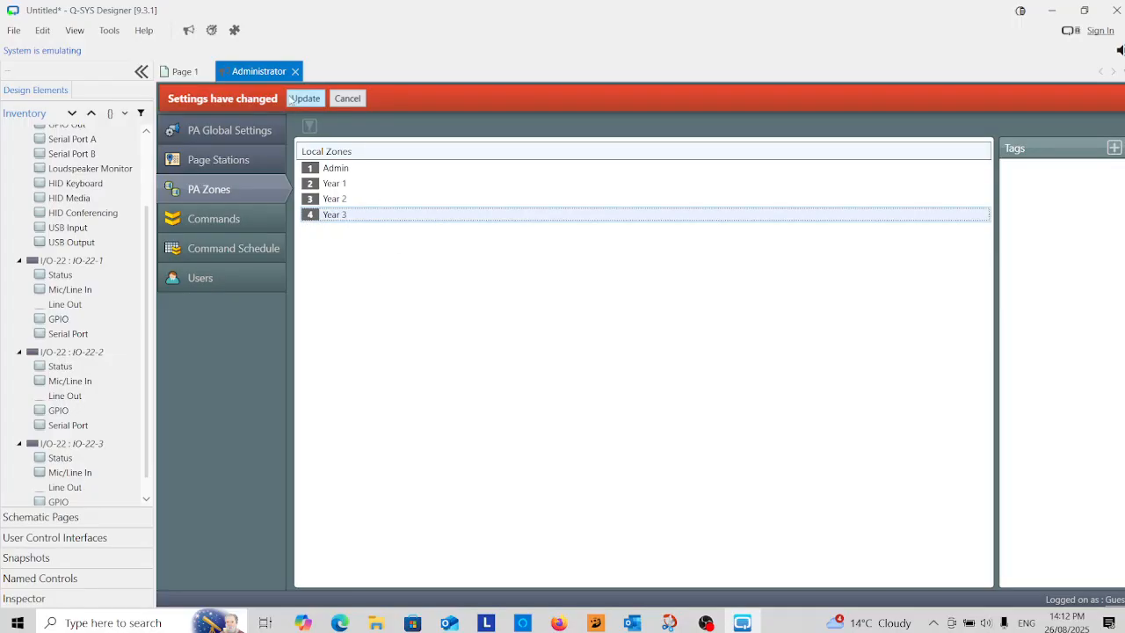
pyautogui.click(305, 98)
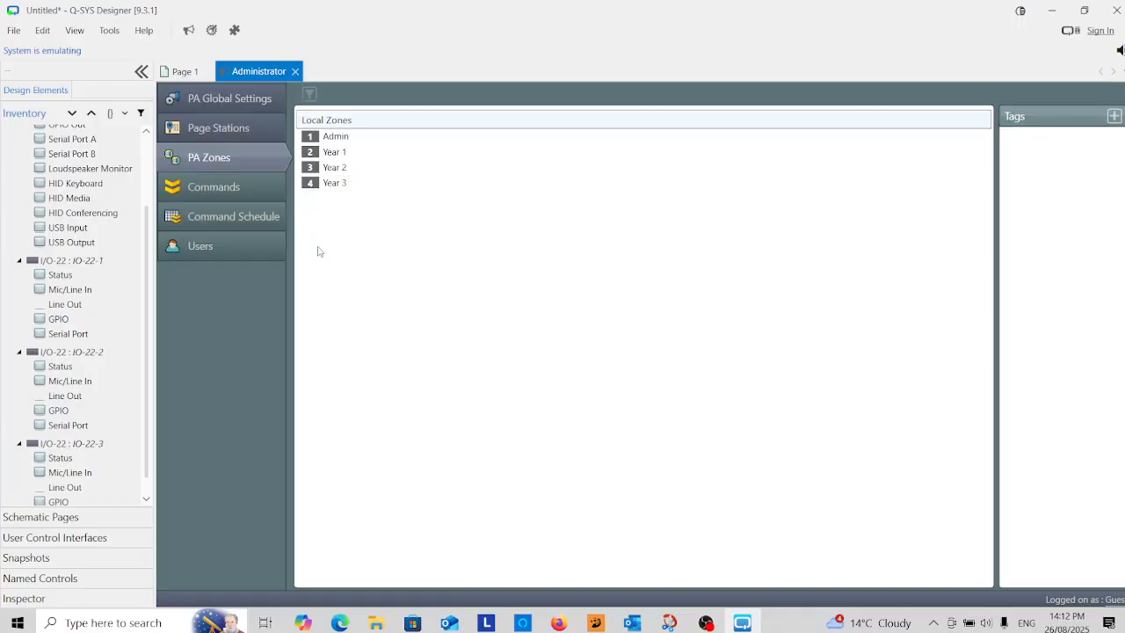
# - Check the zone names in the PA Router's control panel on Page 1, and close that panel
pyautogui.click(189, 73)
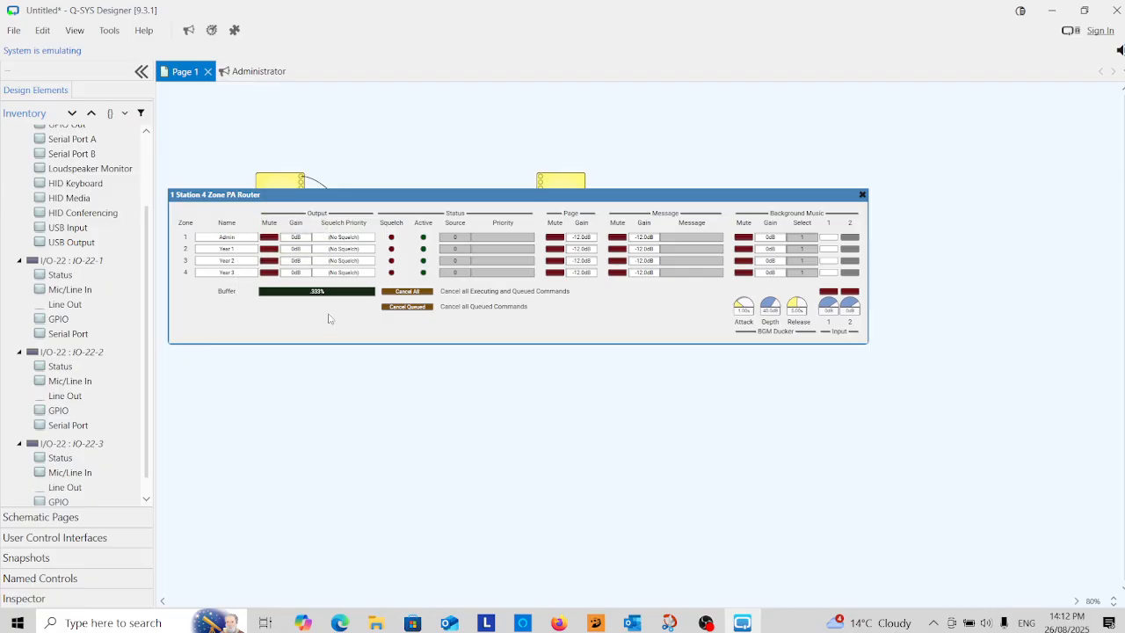
pyautogui.scroll(4, 331, 318)
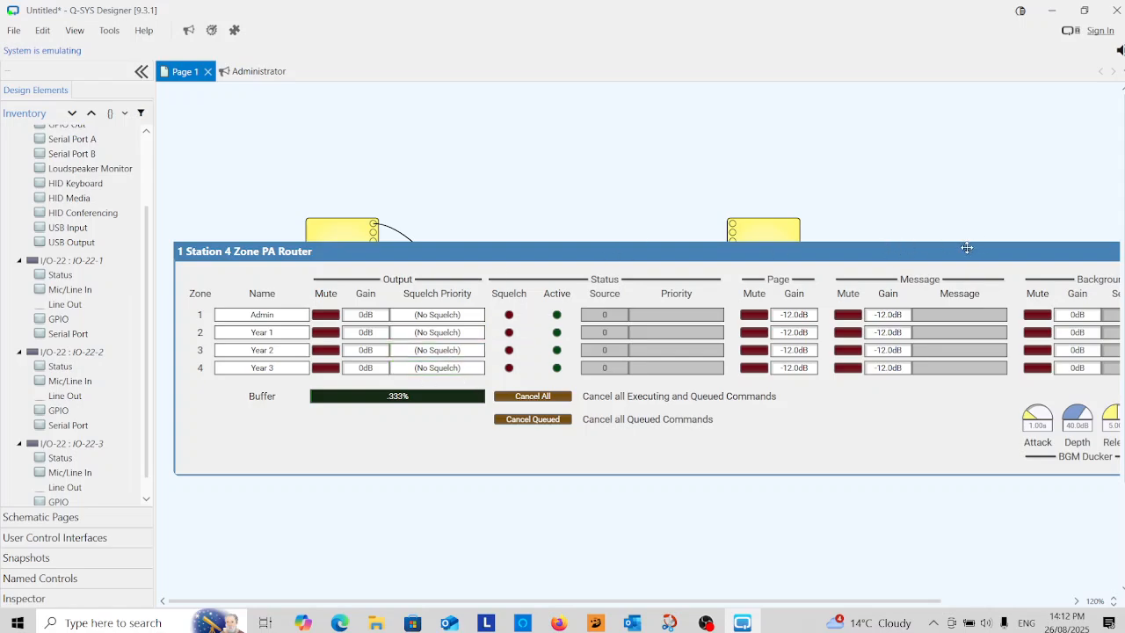
pyautogui.scroll(-2, 964, 248)
pyautogui.click(1039, 225)
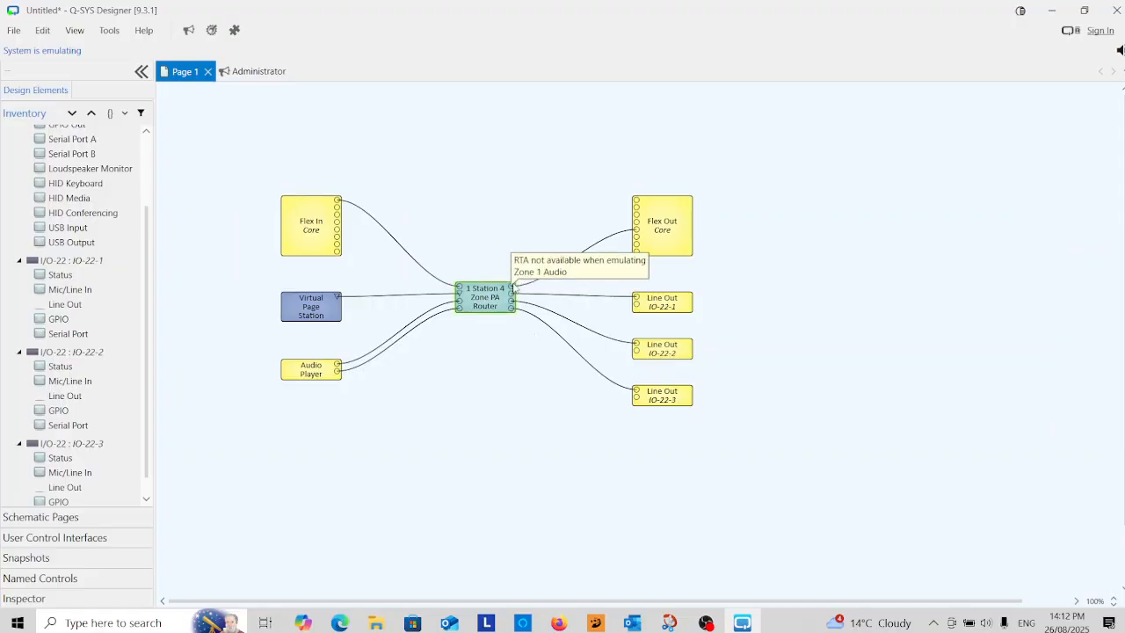
# - Disconnect from the emulation and open the Virtual Page Station's control panel, placed between the input and output blocks
pyautogui.click(13, 31)
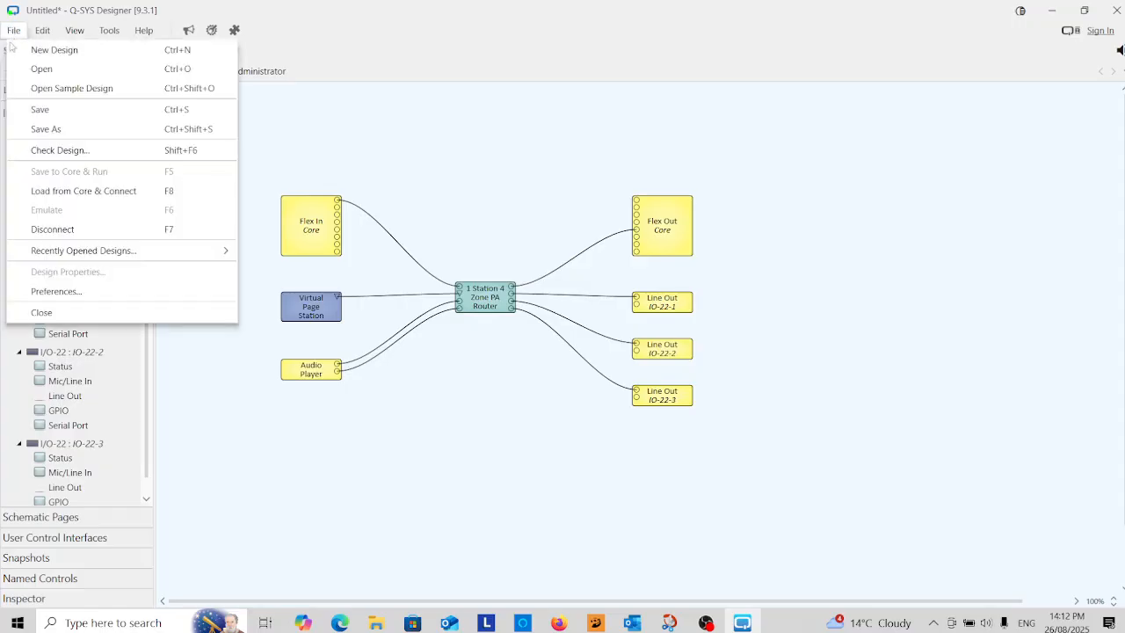
pyautogui.click(52, 228)
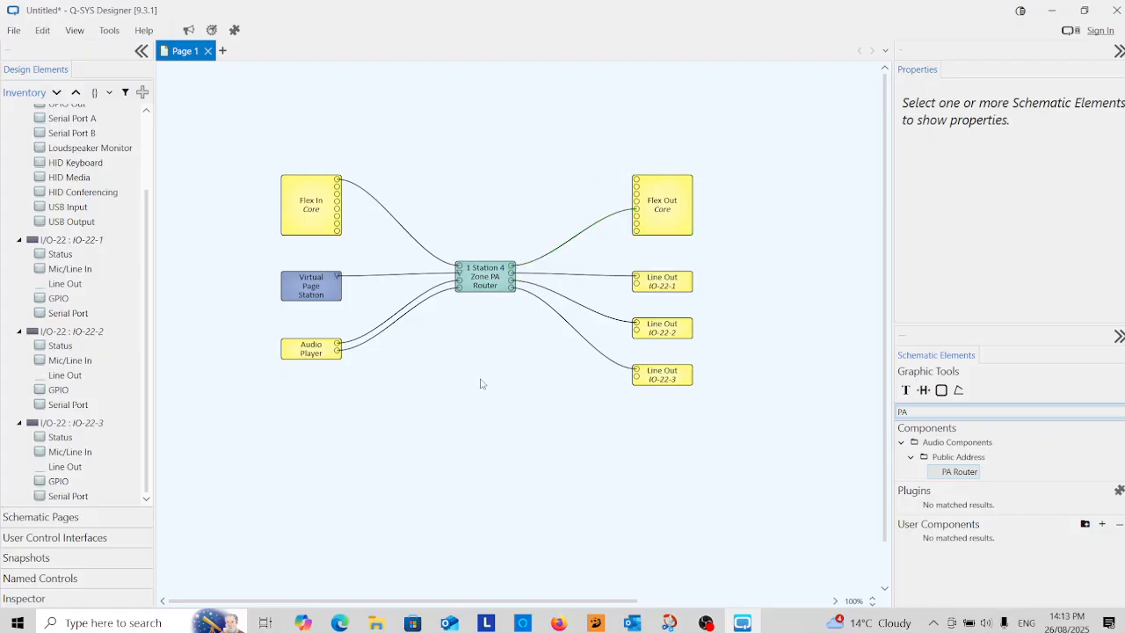
pyautogui.doubleClick(312, 294)
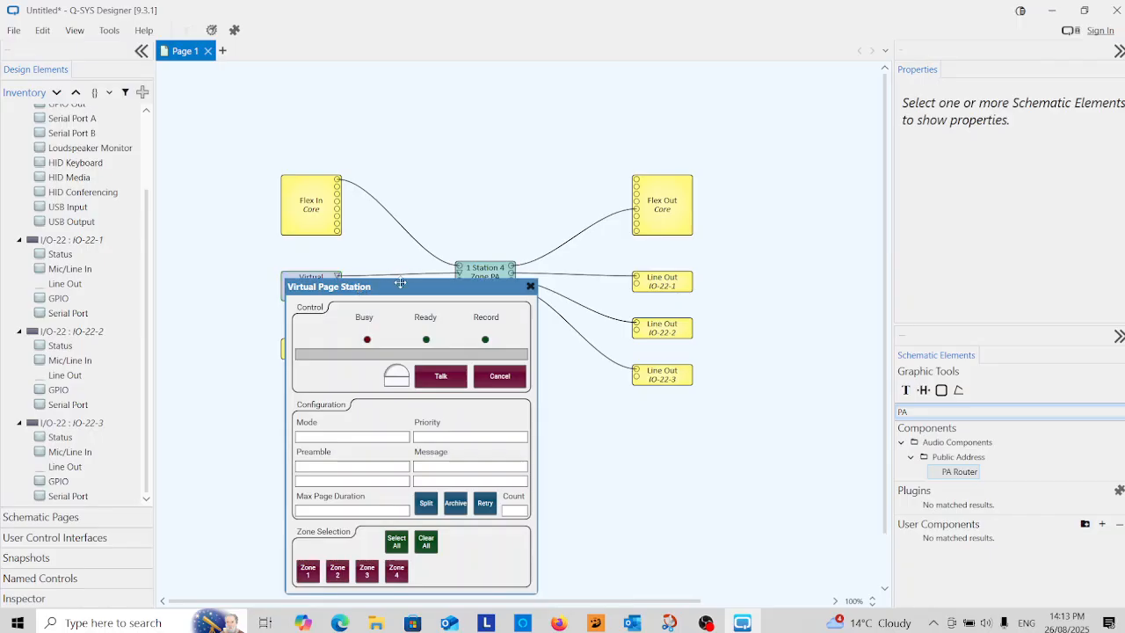
pyautogui.moveTo(396, 287); pyautogui.dragTo(472, 128)
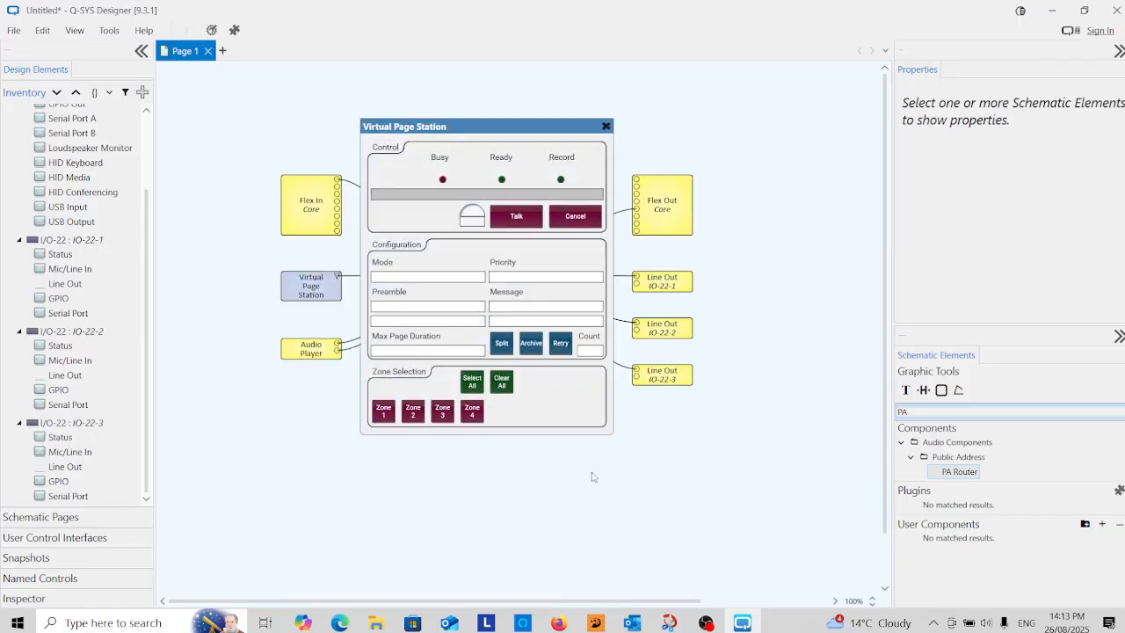
pyautogui.scroll(1, 592, 472)
pyautogui.scroll(1, 591, 472)
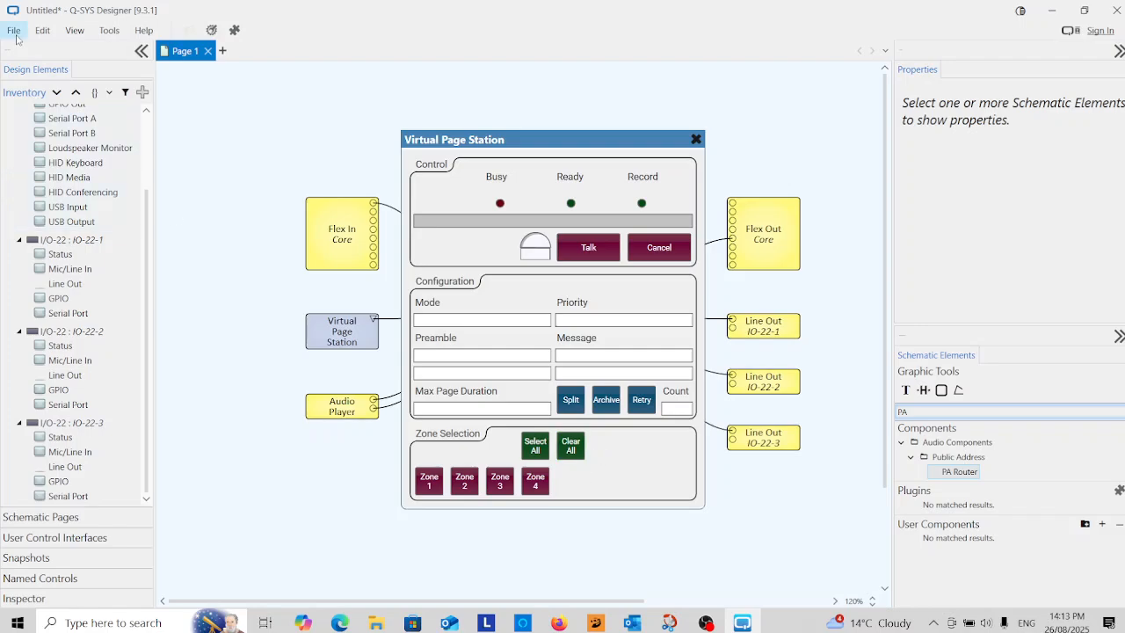
# - Emulate the design and select zones 1, 2 and 3 individually, plus all zones at once, on the Virtual Page Station
pyautogui.click(15, 36)
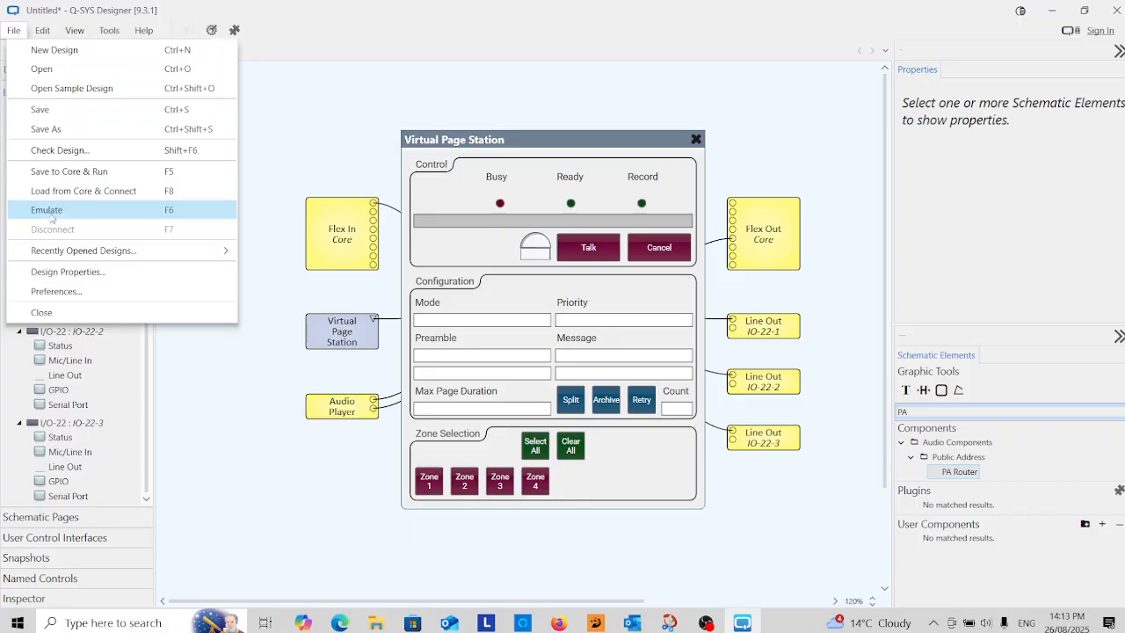
pyautogui.click(52, 218)
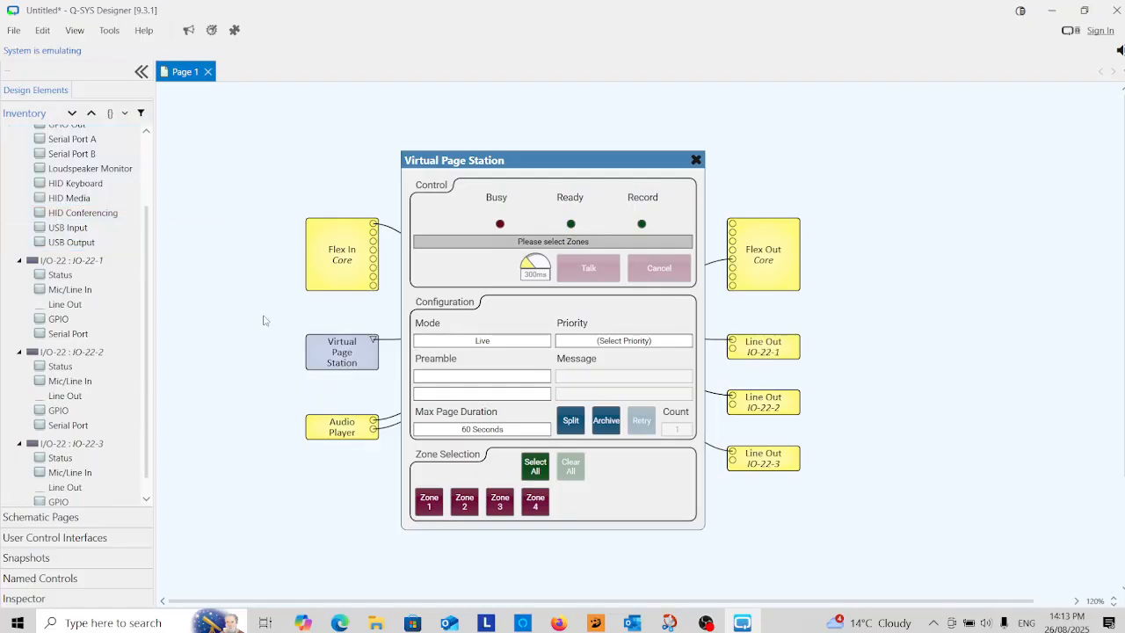
pyautogui.click(429, 501)
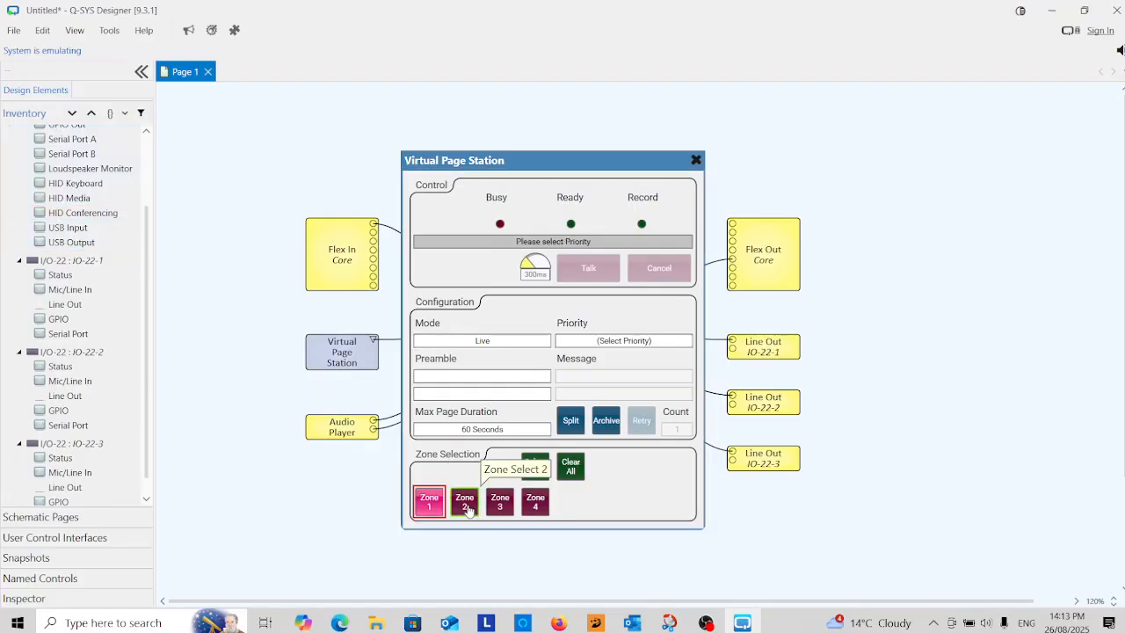
pyautogui.click(466, 507)
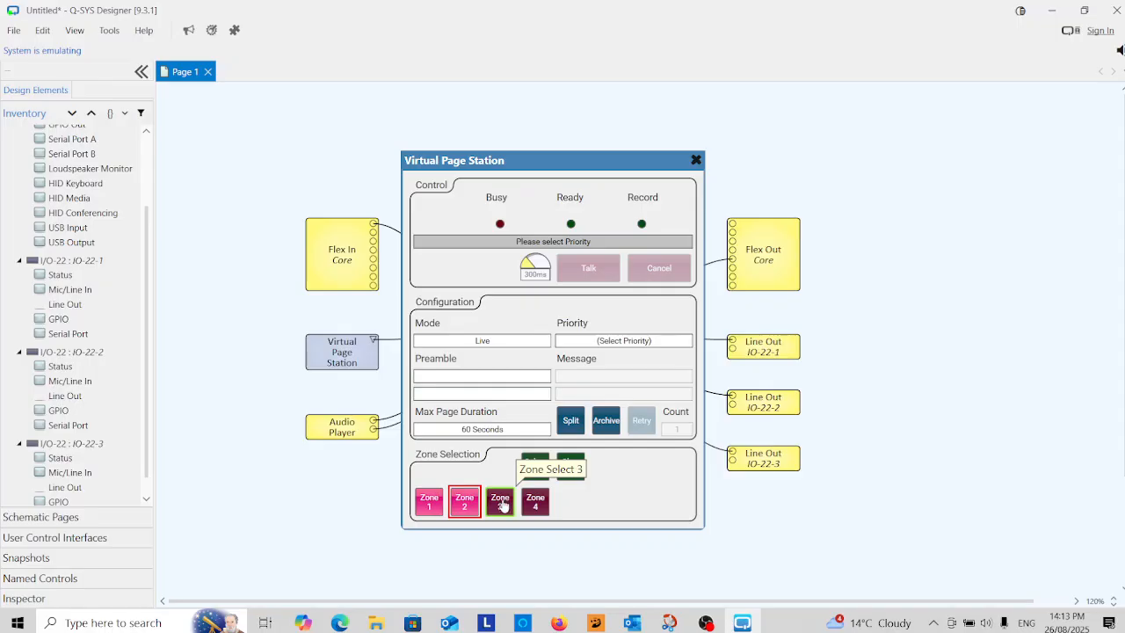
pyautogui.click(503, 507)
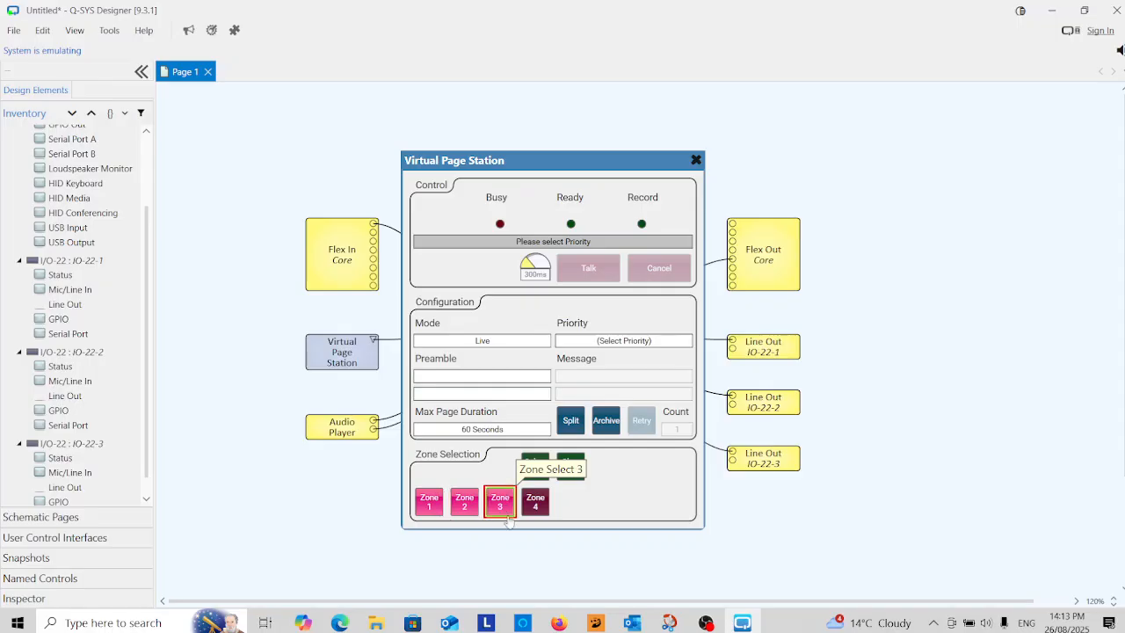
pyautogui.click(533, 472)
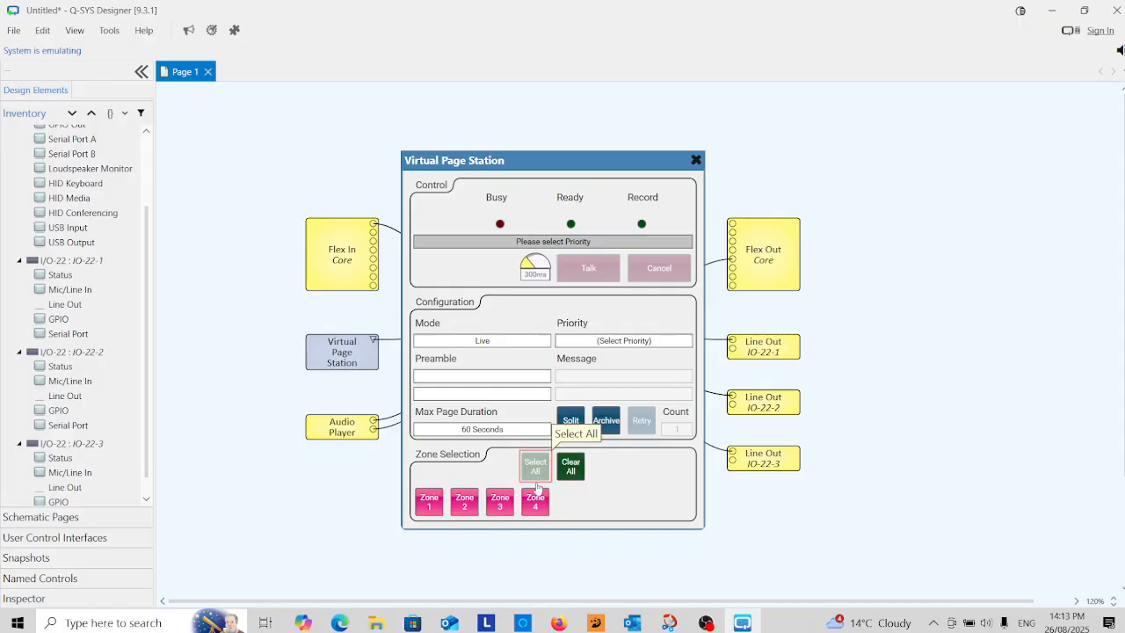
# - Clear the zone selection, try zone 4, and leave only zone 1 selected for paging
pyautogui.click(571, 466)
pyautogui.click(536, 517)
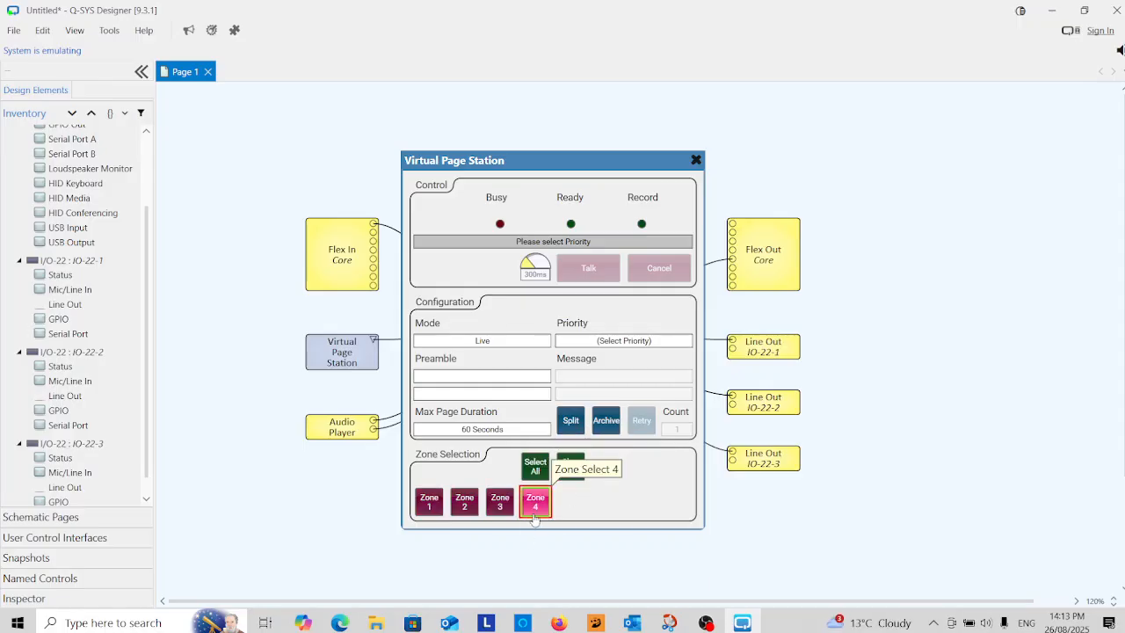
pyautogui.click(430, 514)
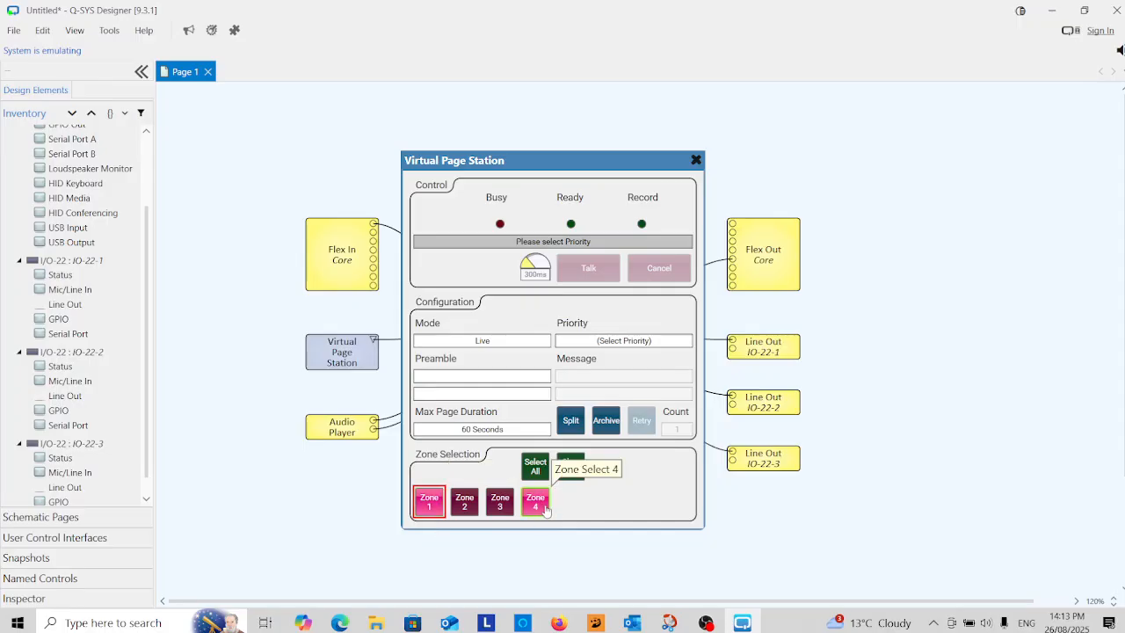
pyautogui.click(535, 501)
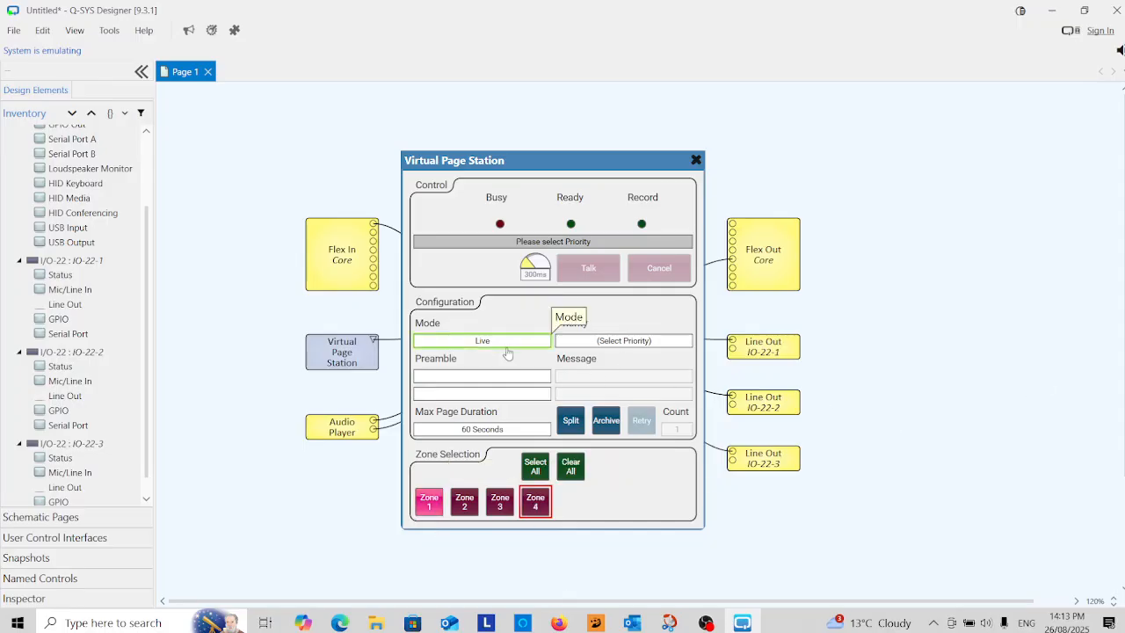
# - Set the page station's mode to Live and add zones 2 and 3 to the zone selection
pyautogui.click(500, 349)
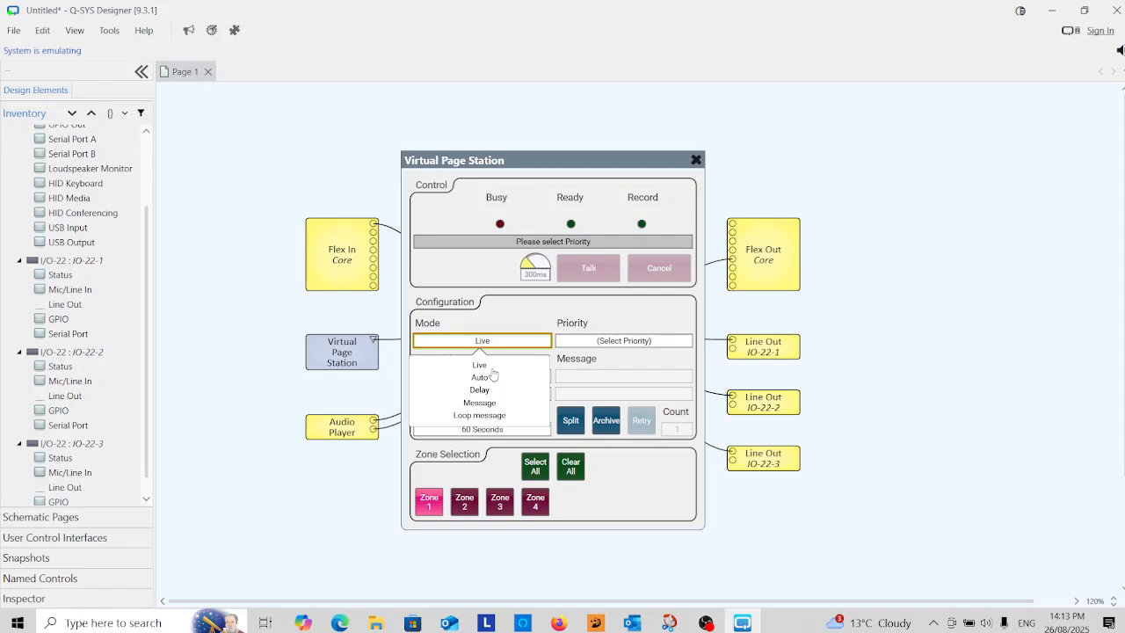
pyautogui.click(493, 367)
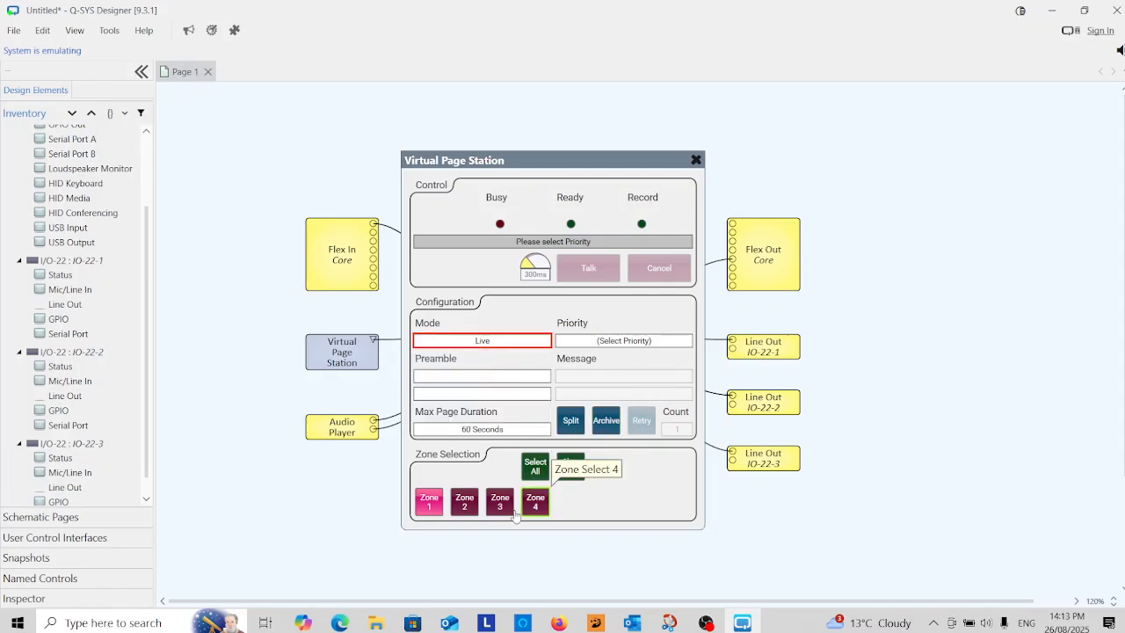
pyautogui.click(467, 508)
pyautogui.click(500, 510)
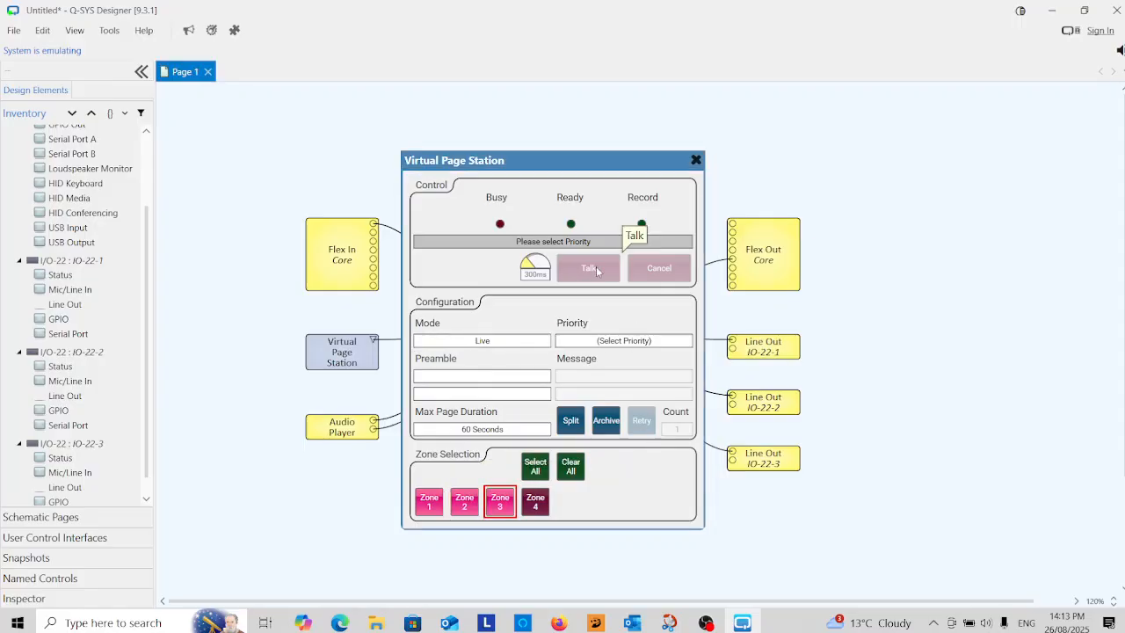
# - Set the page priority to Background, and start a live page and cancel it
pyautogui.click(650, 341)
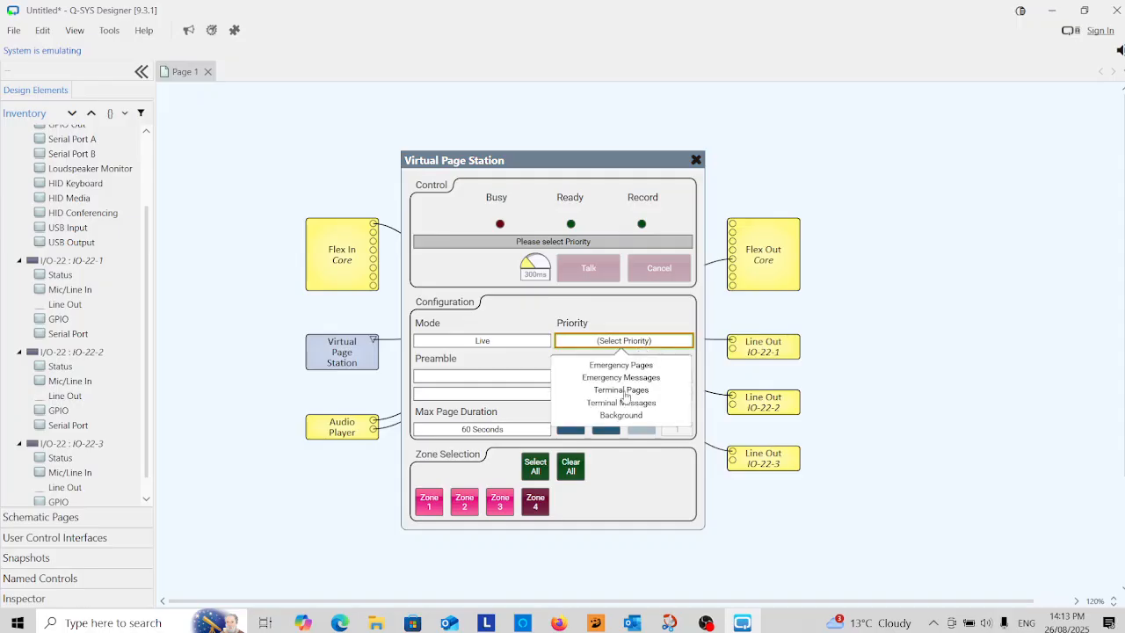
pyautogui.click(621, 415)
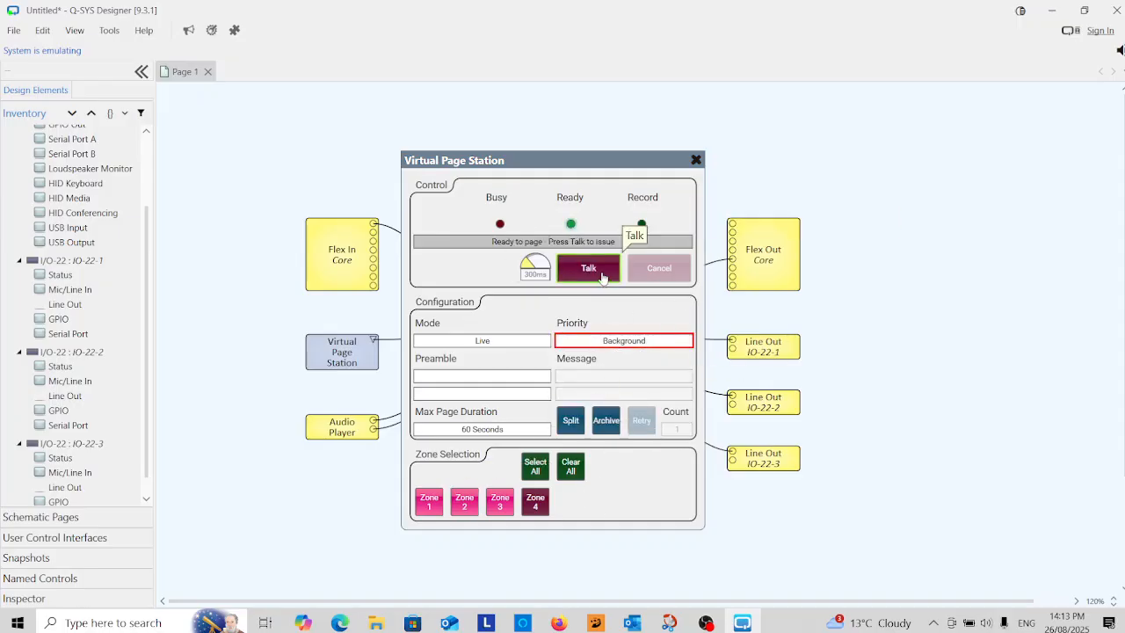
pyautogui.click(602, 277)
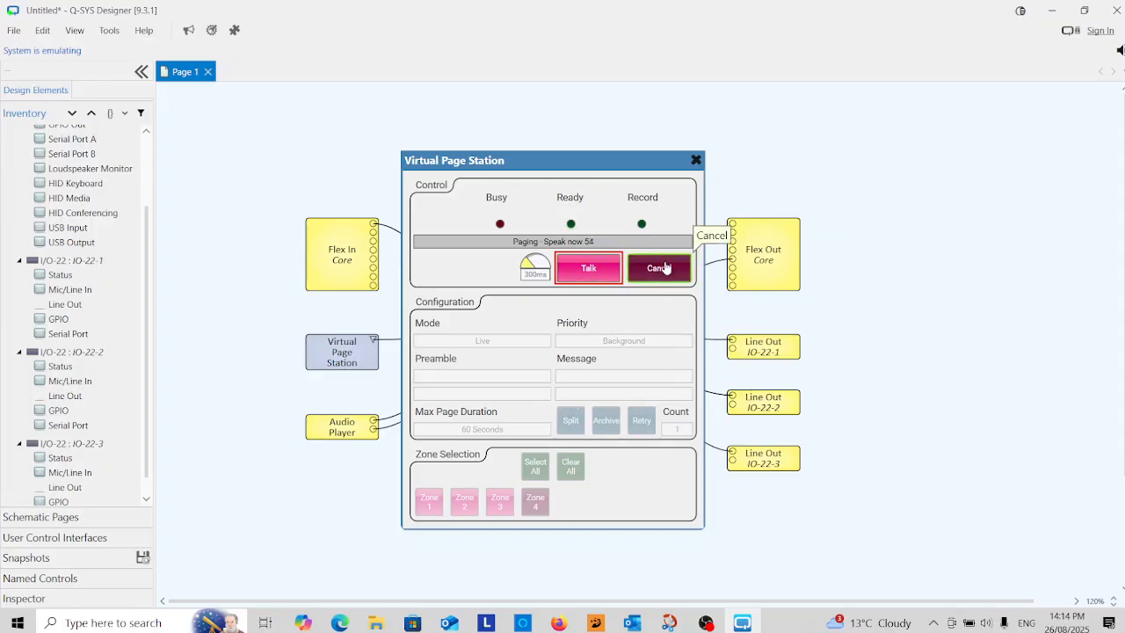
pyautogui.click(665, 267)
# - Set the page station's mode to Message, select all four zones and close its control panel
pyautogui.click(516, 341)
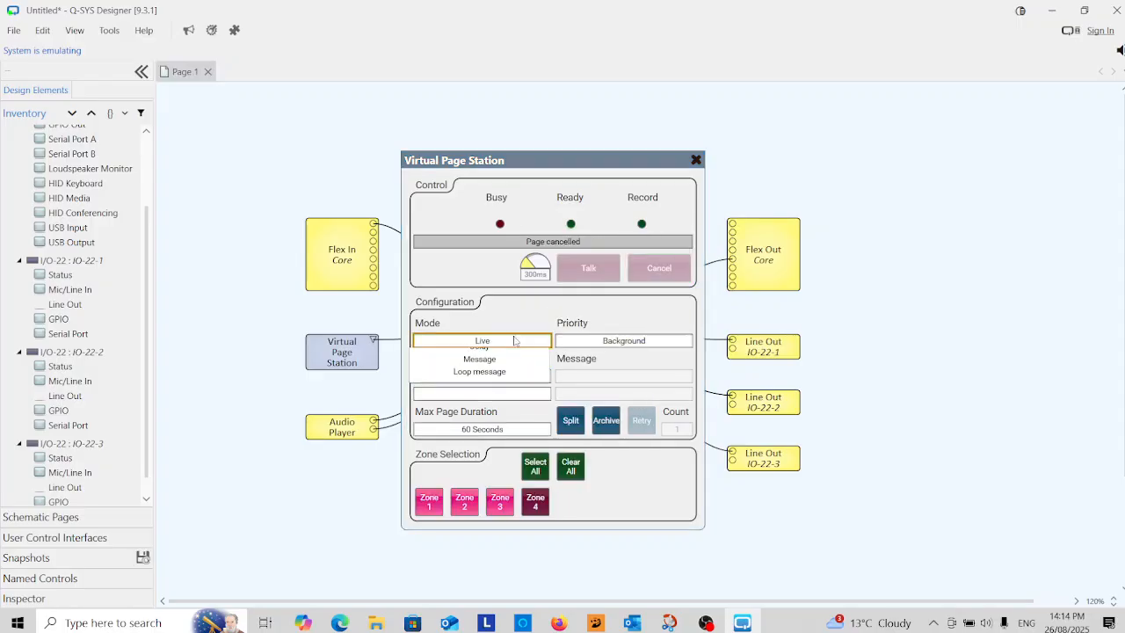
pyautogui.click(480, 403)
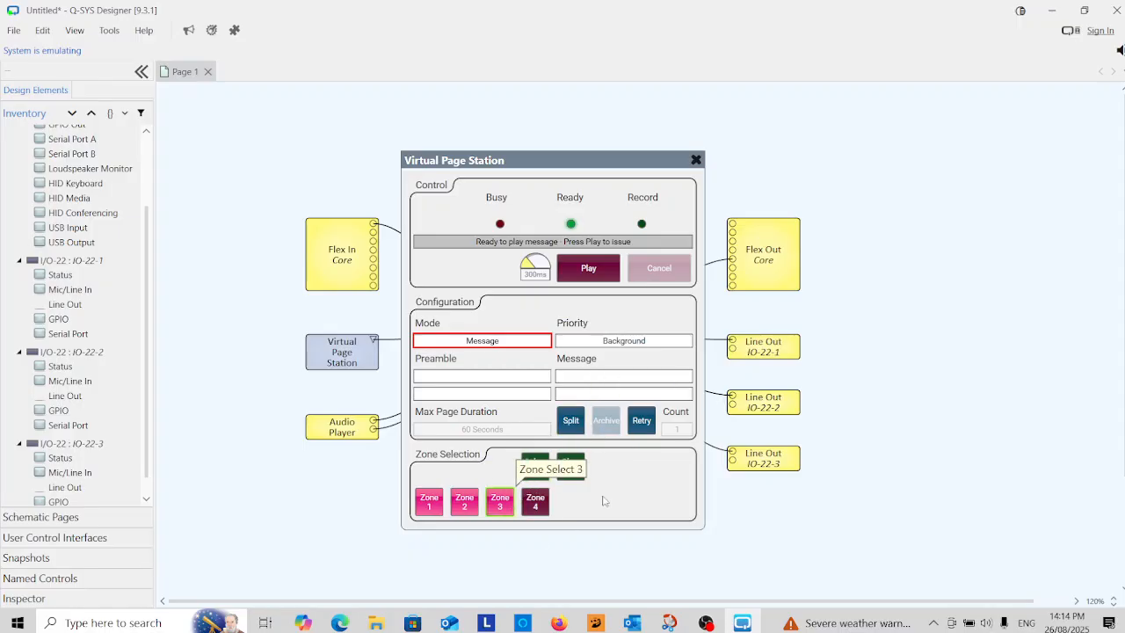
pyautogui.click(570, 467)
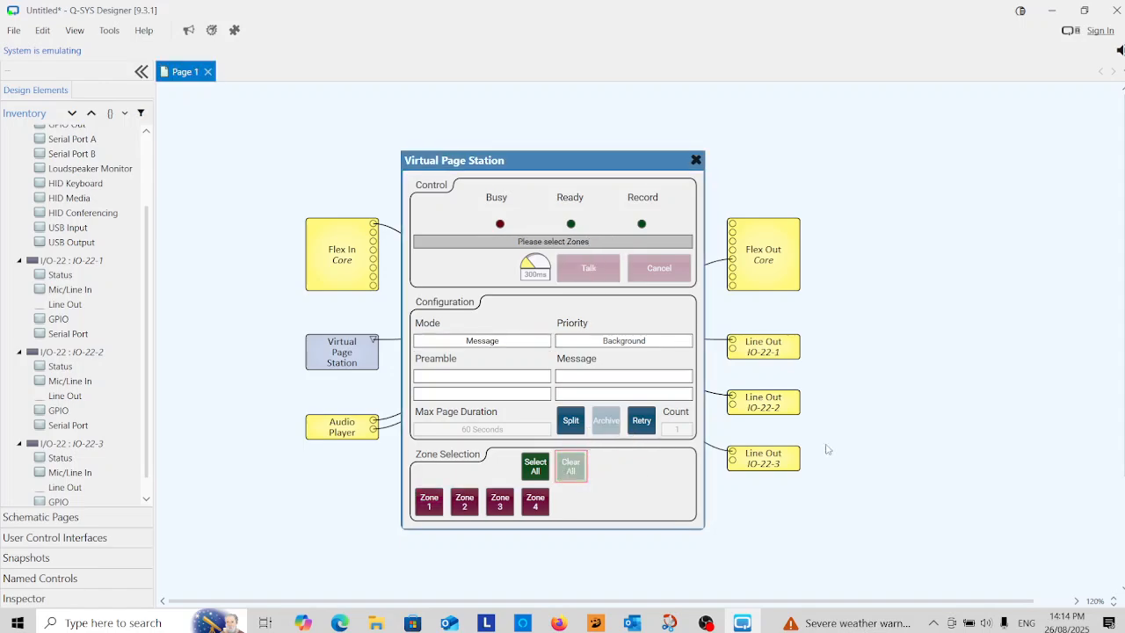
pyautogui.click(536, 467)
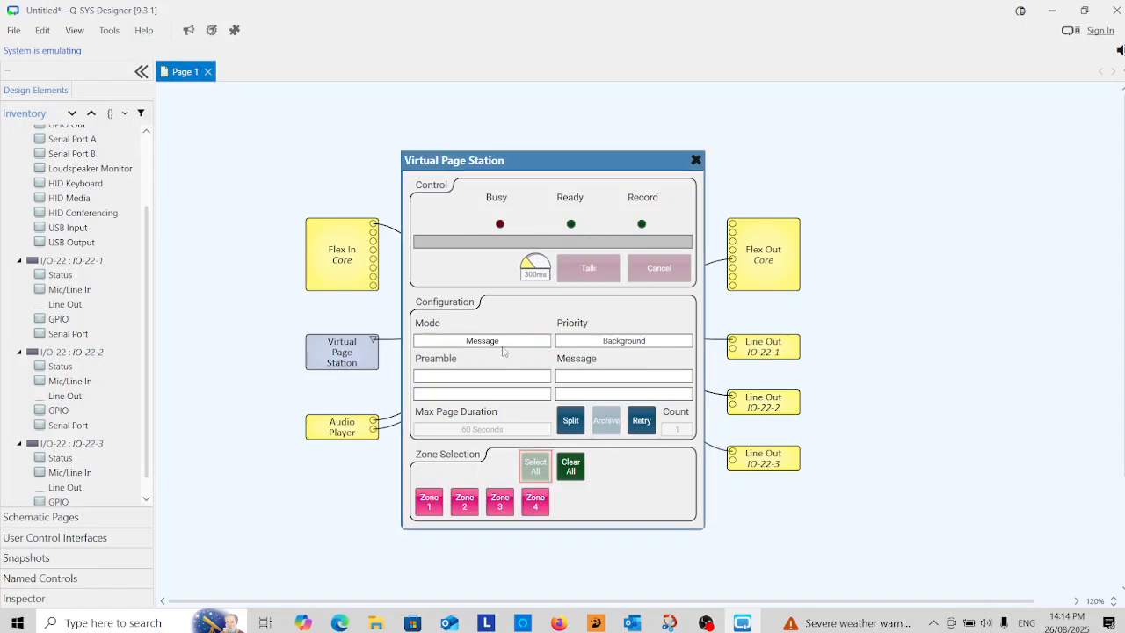
pyautogui.click(505, 342)
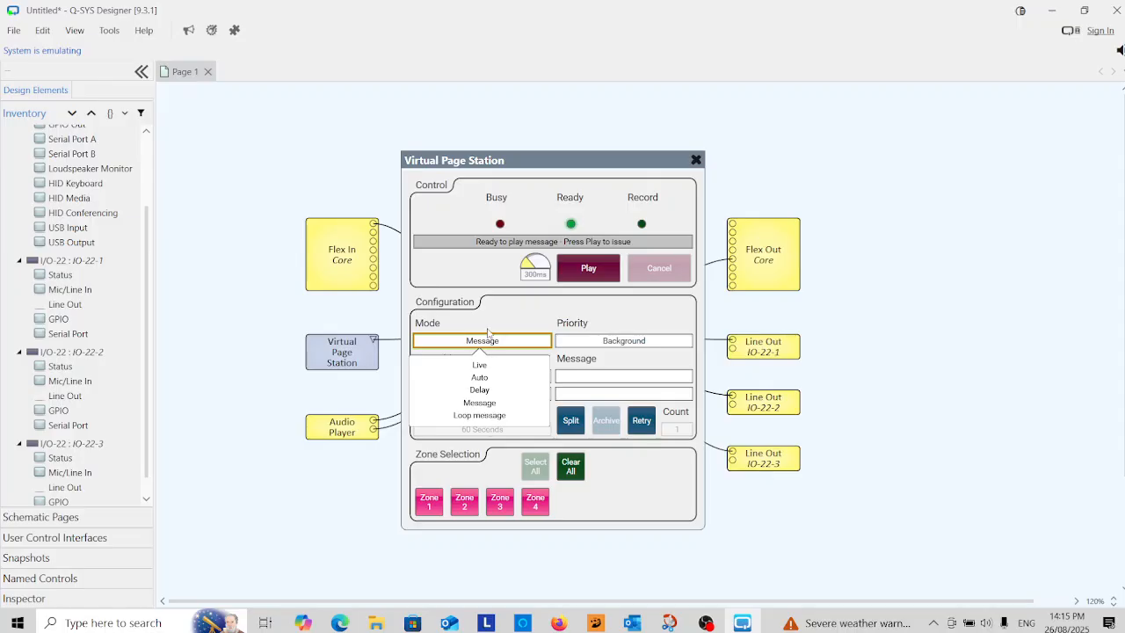
pyautogui.click(525, 319)
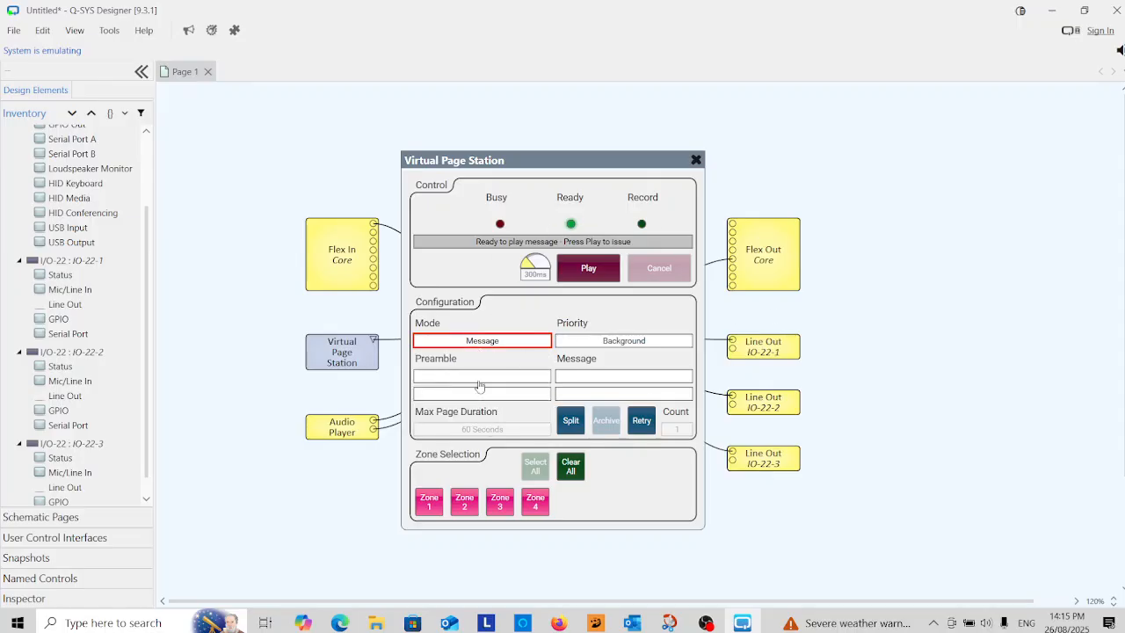
pyautogui.click(696, 159)
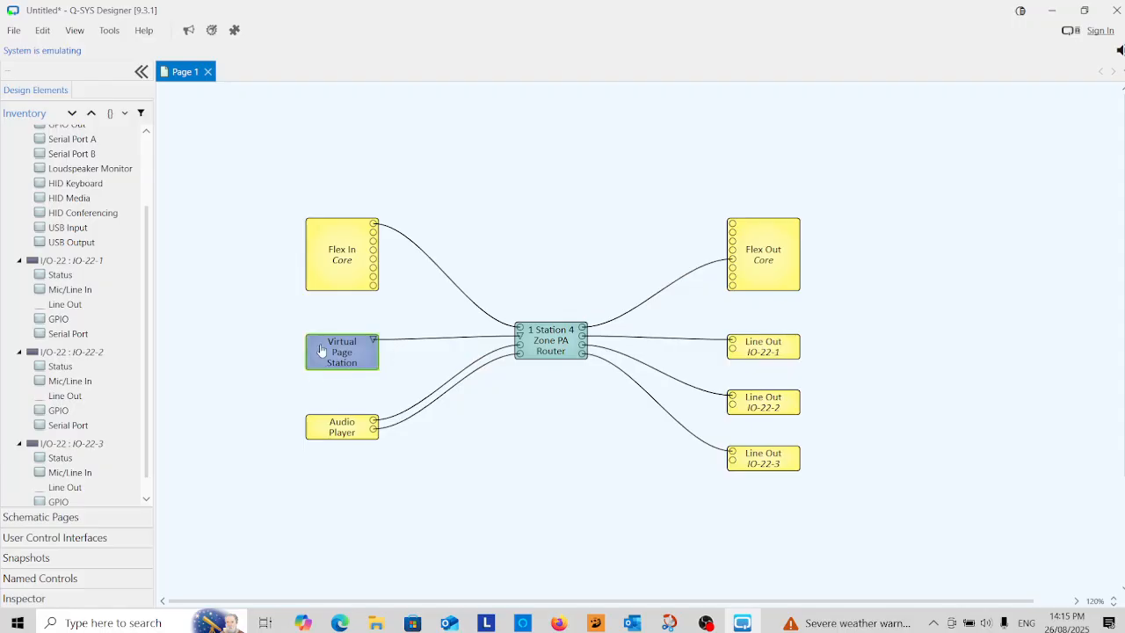
# - Check the zone names and background music controls in the PA Router's control panel, close it and disconnect from the emulation
pyautogui.doubleClick(550, 339)
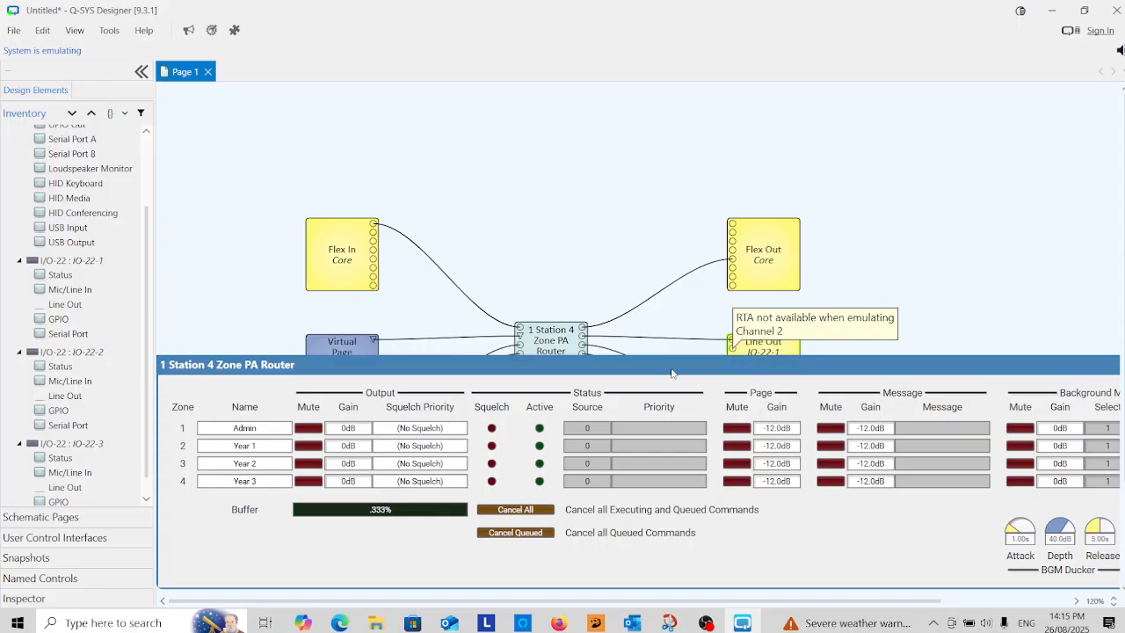
pyautogui.click(942, 298)
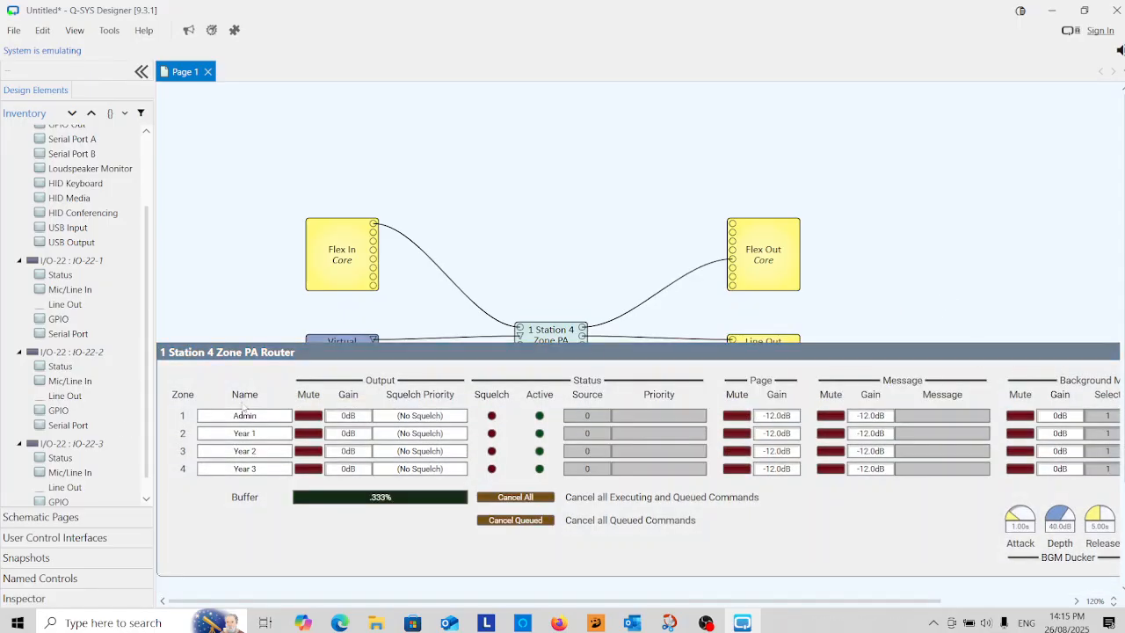
pyautogui.scroll(-2, 384, 386)
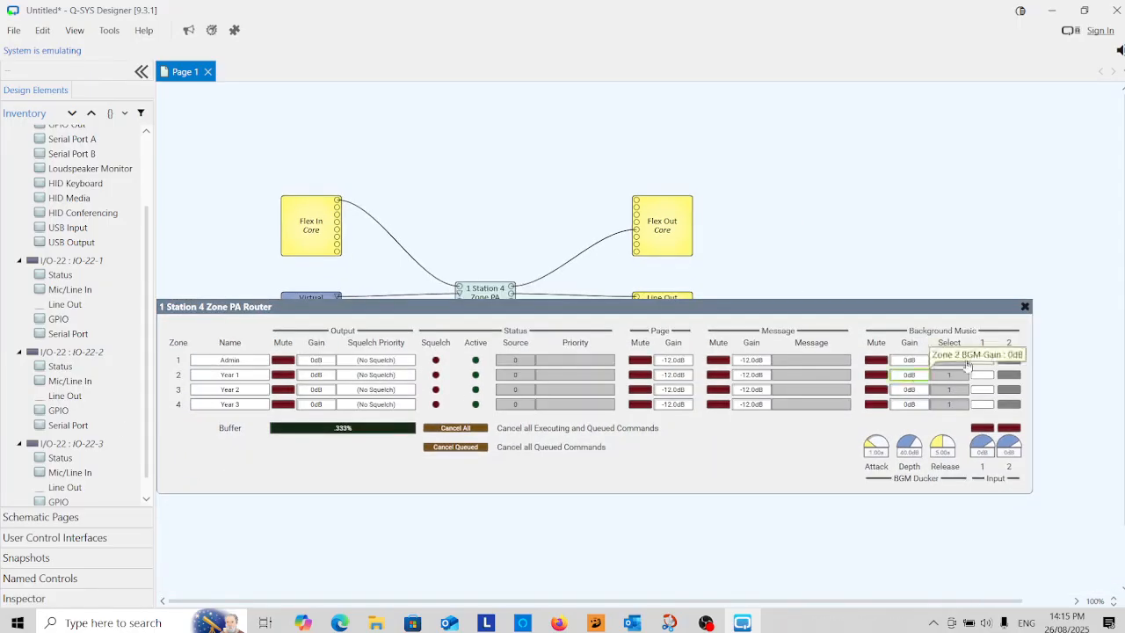
pyautogui.click(1024, 308)
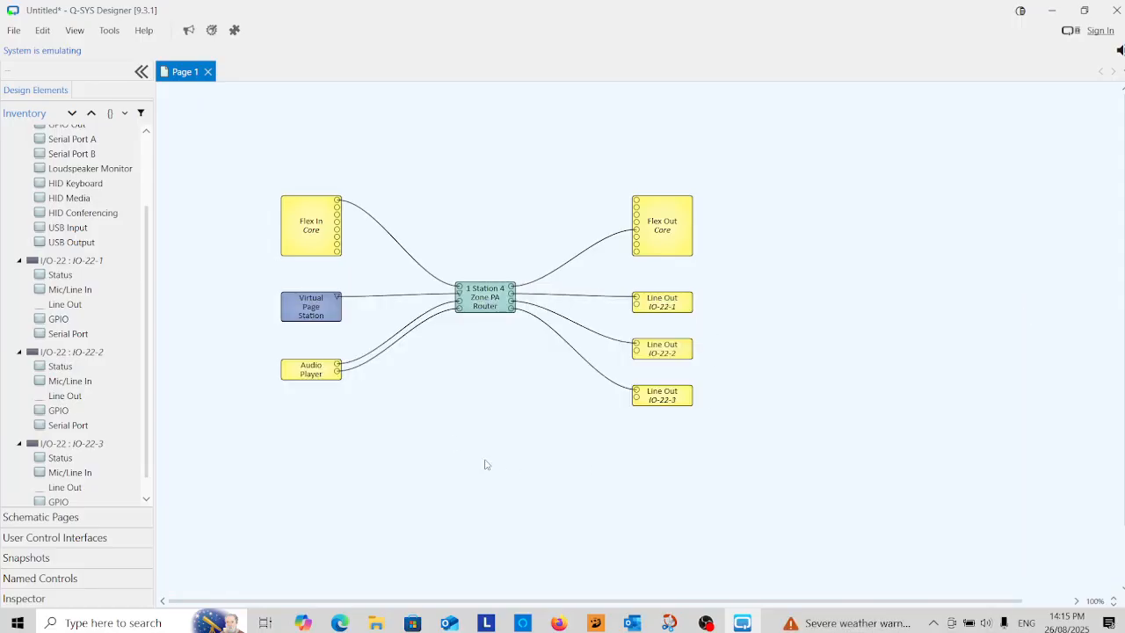
pyautogui.click(14, 32)
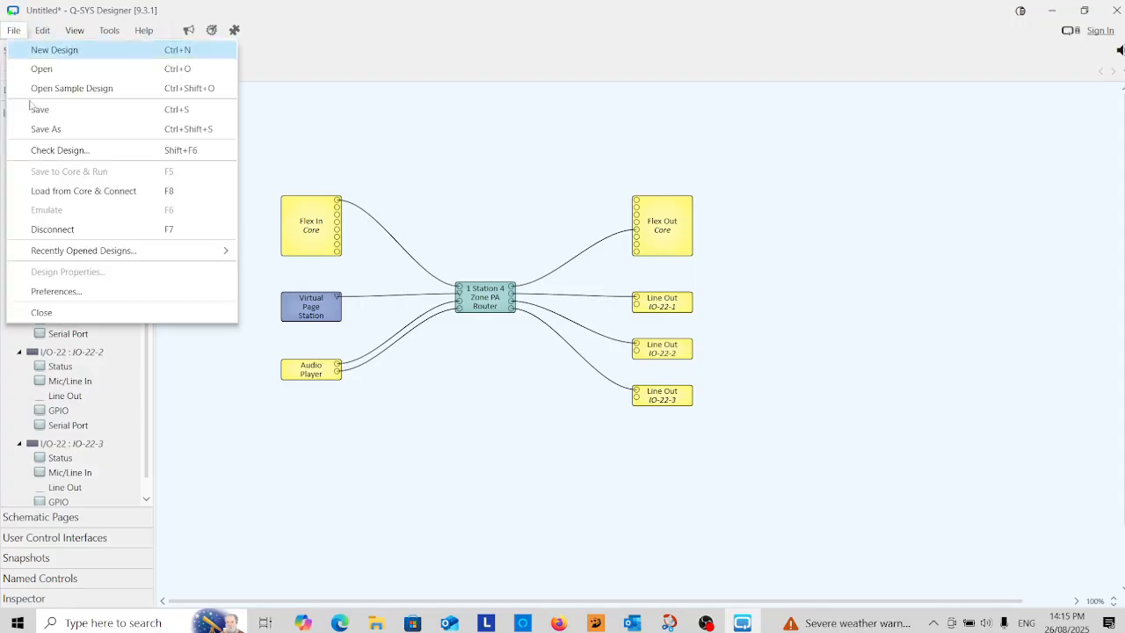
pyautogui.click(55, 233)
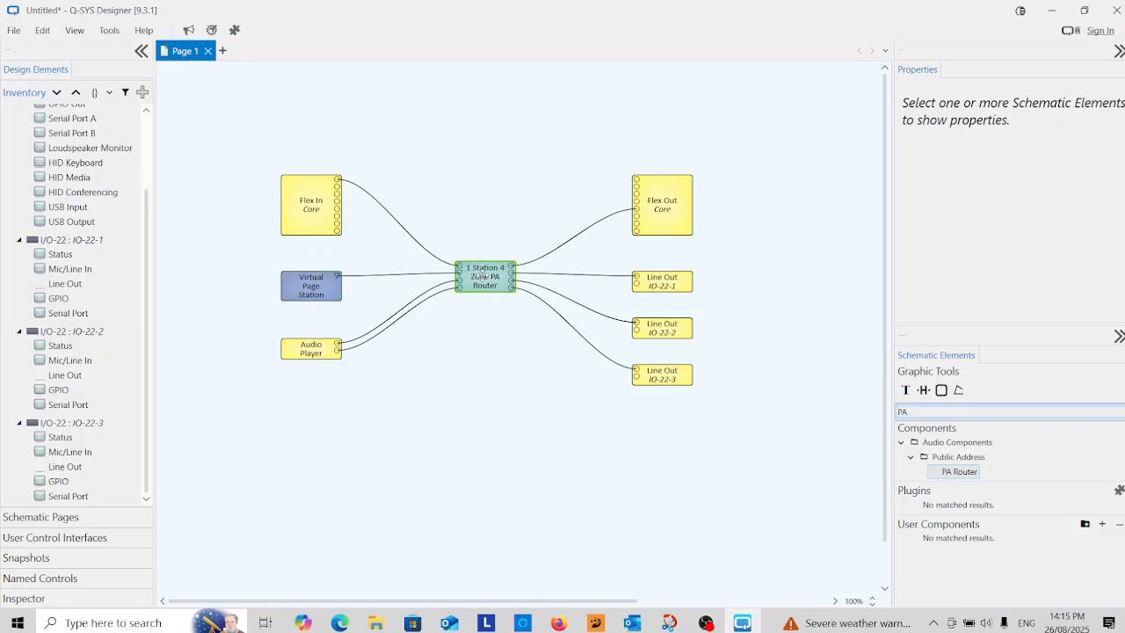
# - Reopen the PA Router's control panel offline to examine its full set of zone and background music controls, and close it
pyautogui.doubleClick(482, 276)
pyautogui.moveTo(748, 296); pyautogui.dragTo(399, 324)
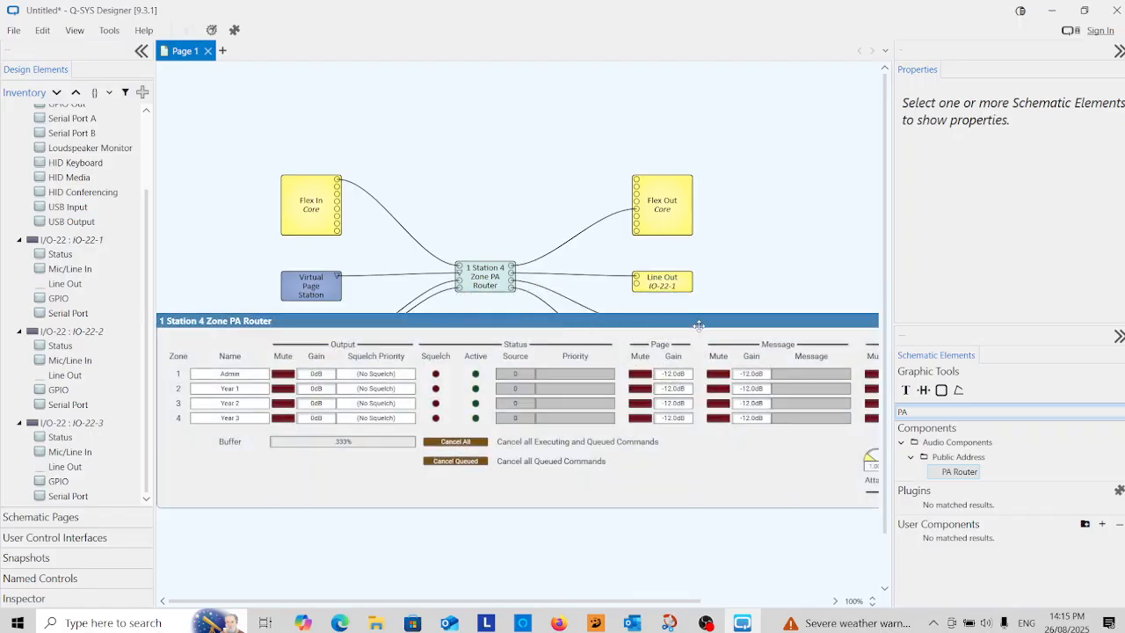
pyautogui.scroll(-2, 692, 335)
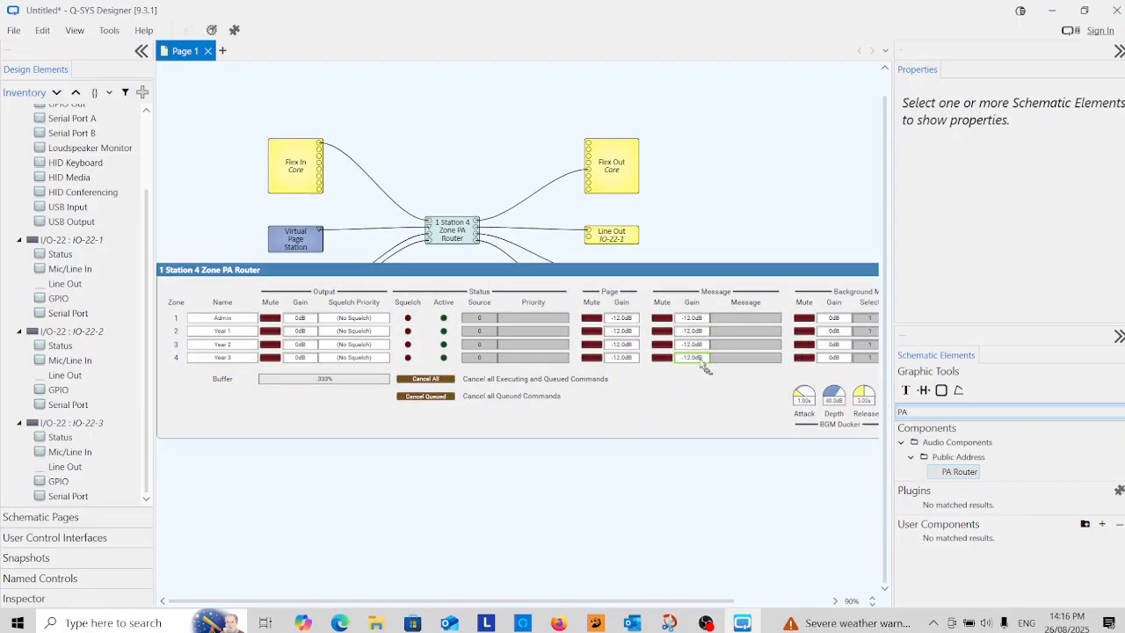
pyautogui.scroll(-1, 701, 350)
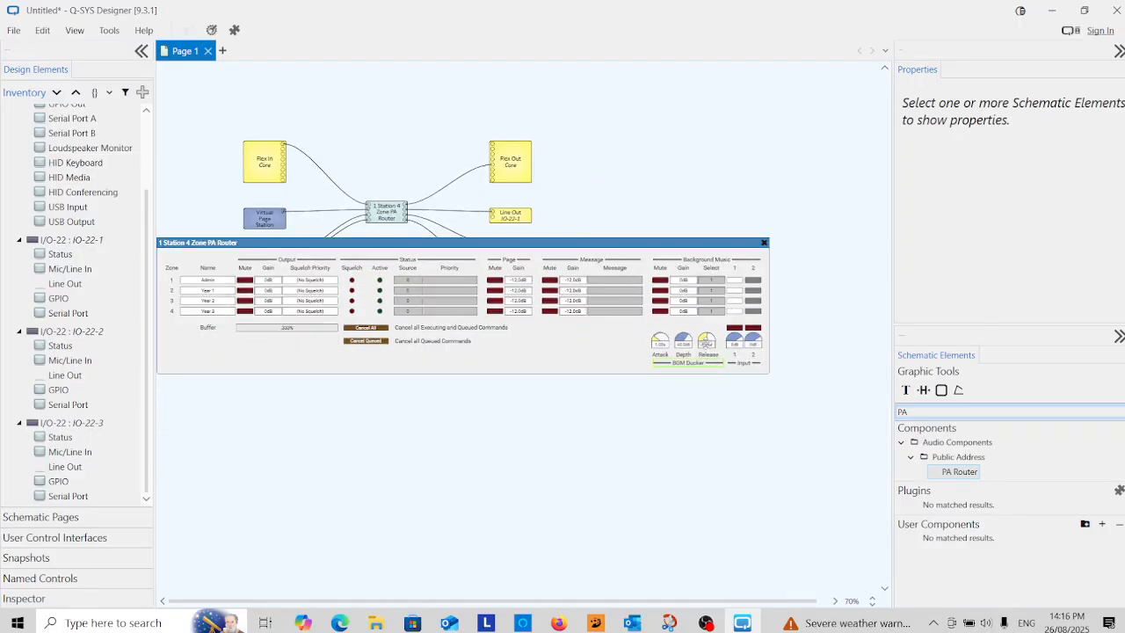
pyautogui.click(764, 244)
# - Open the Virtual Page Station's control panel and add a new user control interface to the design
pyautogui.scroll(5, 529, 350)
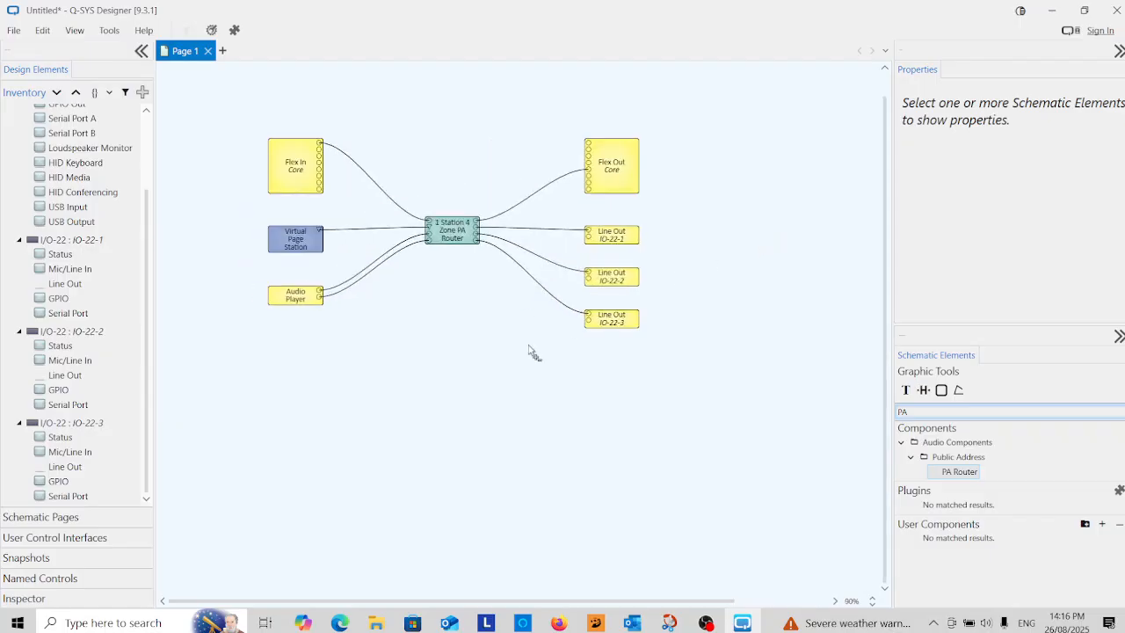
pyautogui.doubleClick(340, 290)
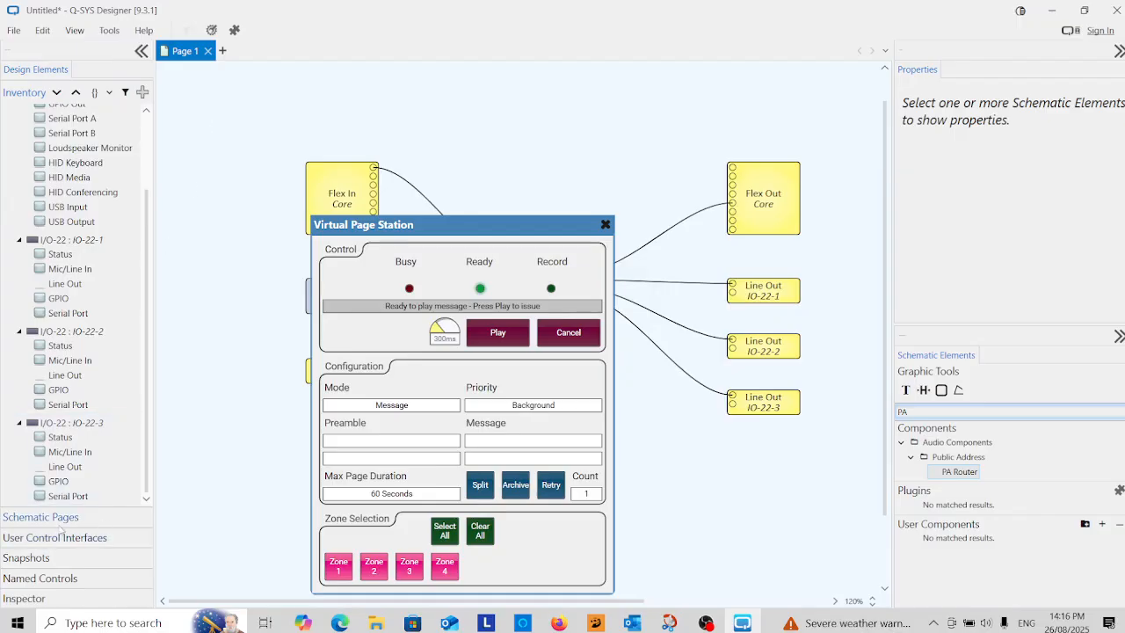
pyautogui.click(55, 539)
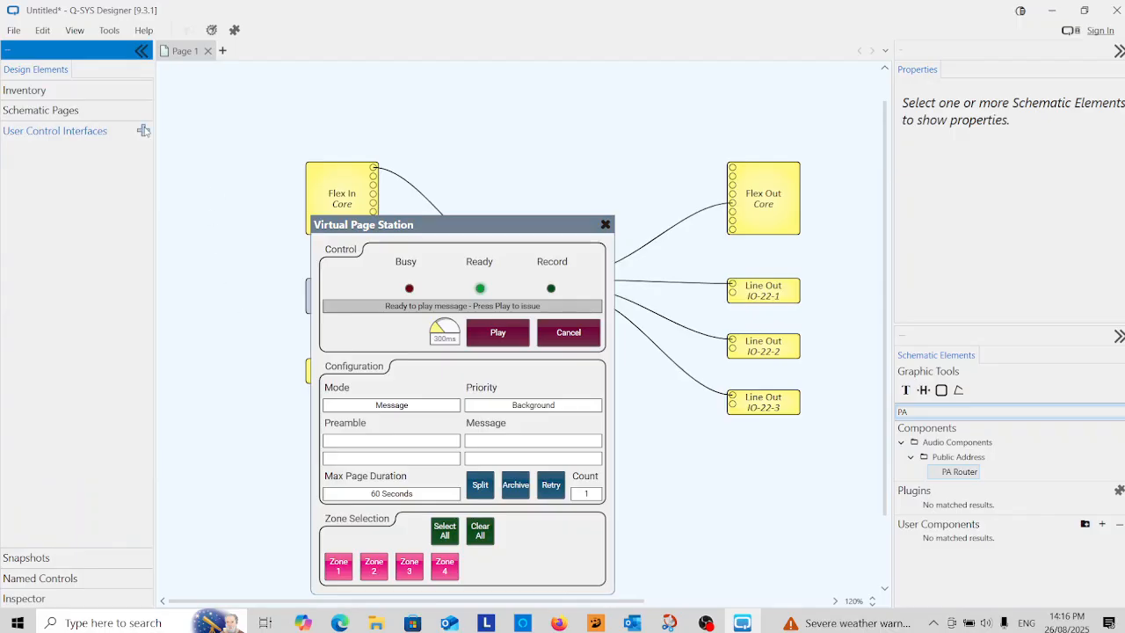
pyautogui.click(144, 130)
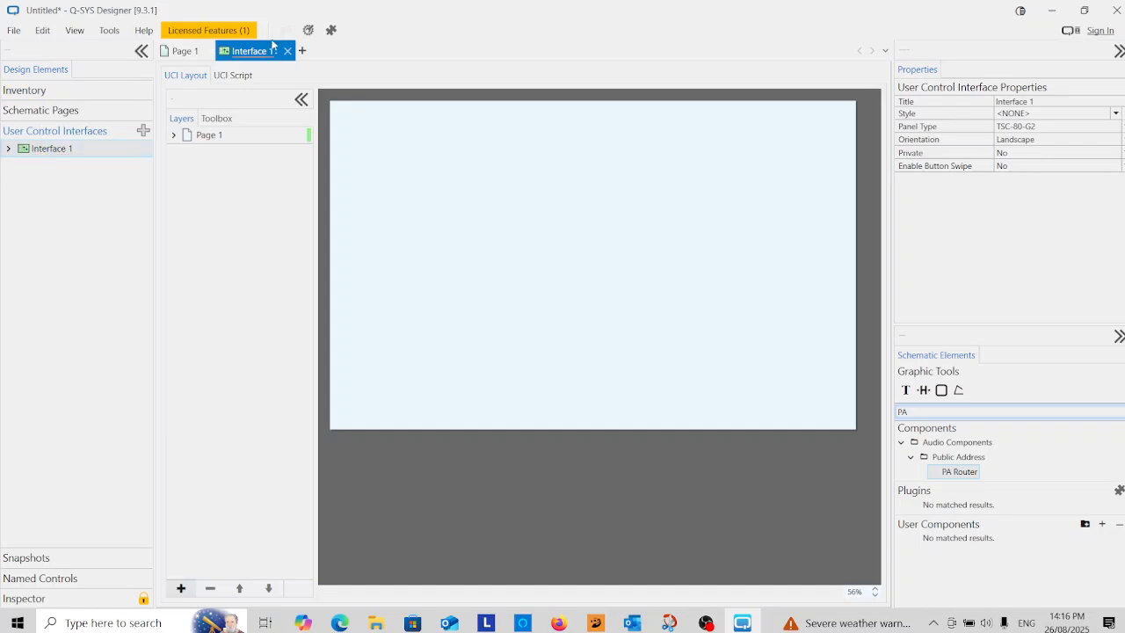
# - Set the panel type of the user control interface Interface 1 to iPad
pyautogui.click(185, 51)
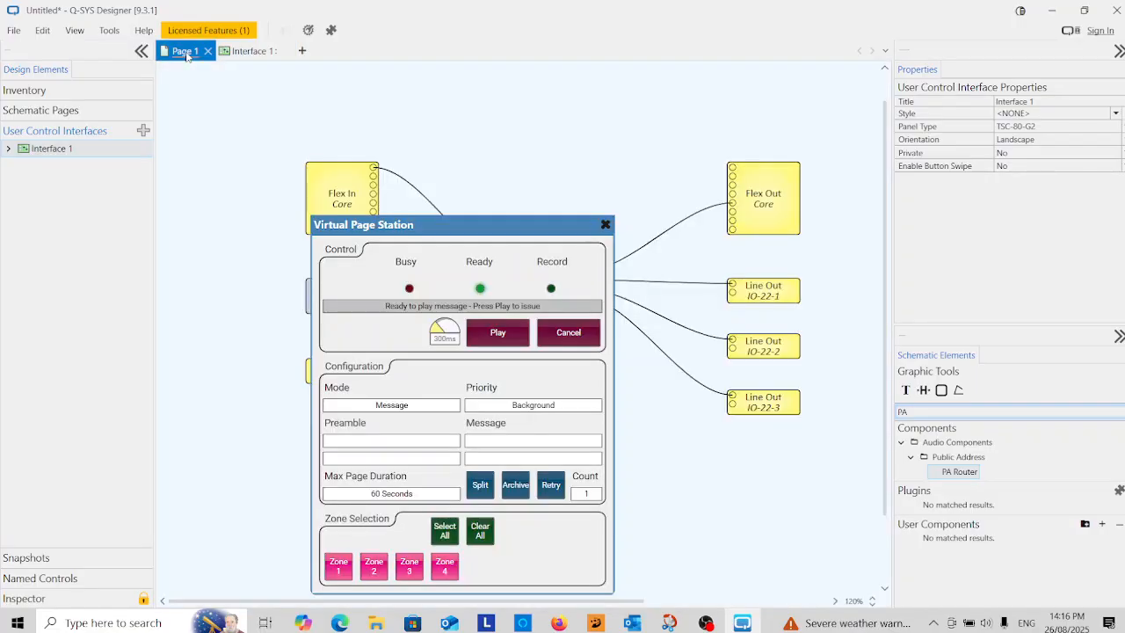
pyautogui.click(252, 51)
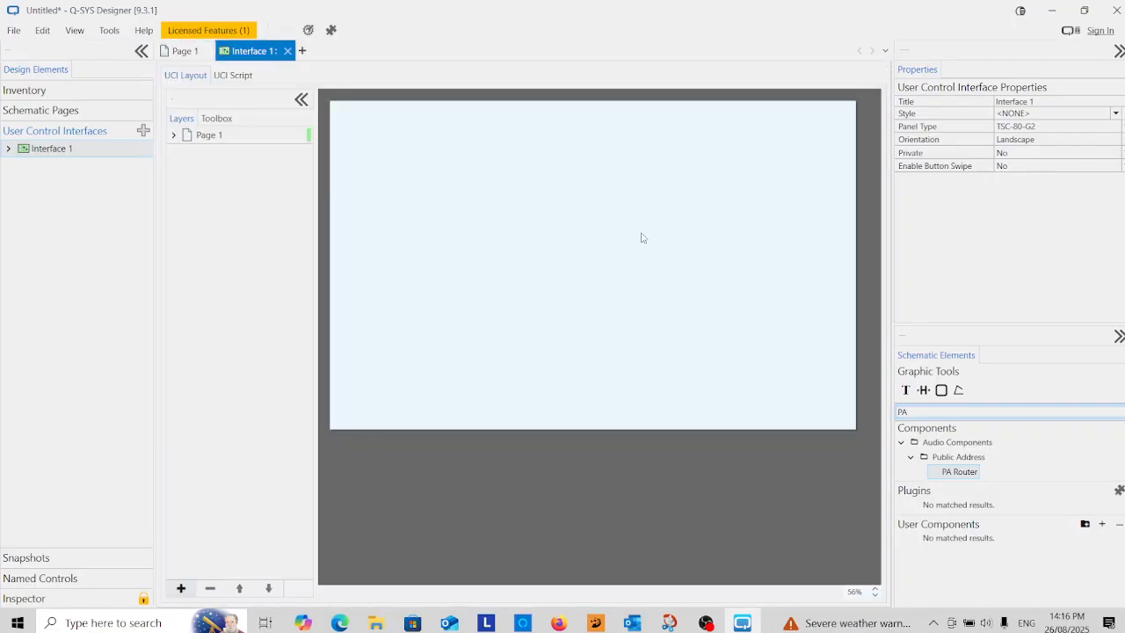
pyautogui.click(1017, 128)
pyautogui.scroll(2, 1024, 176)
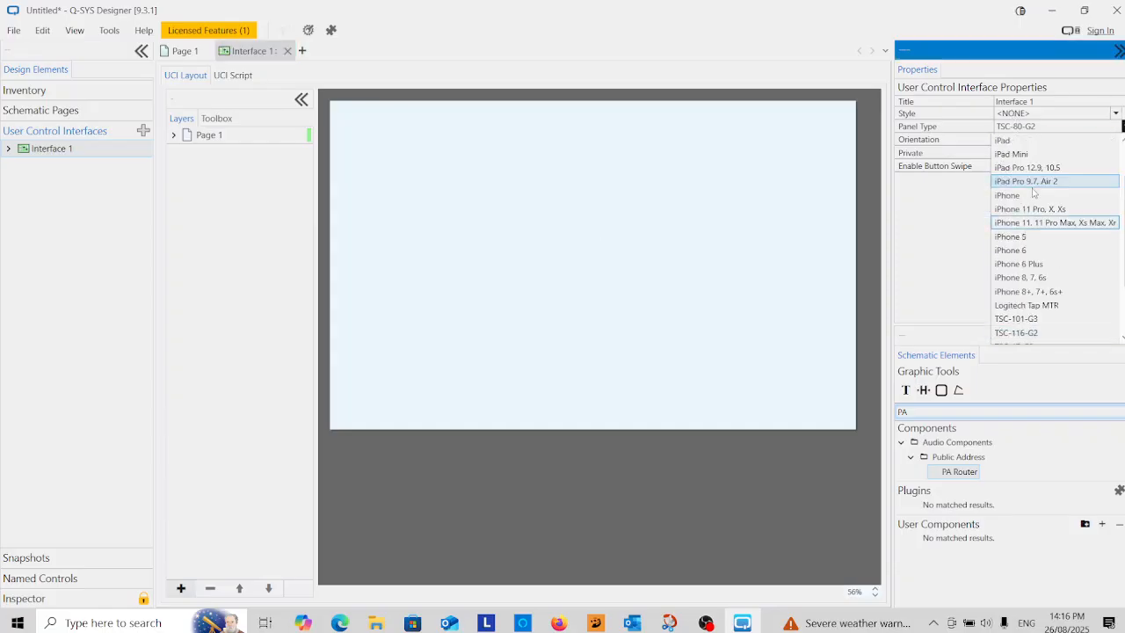
pyautogui.click(1003, 140)
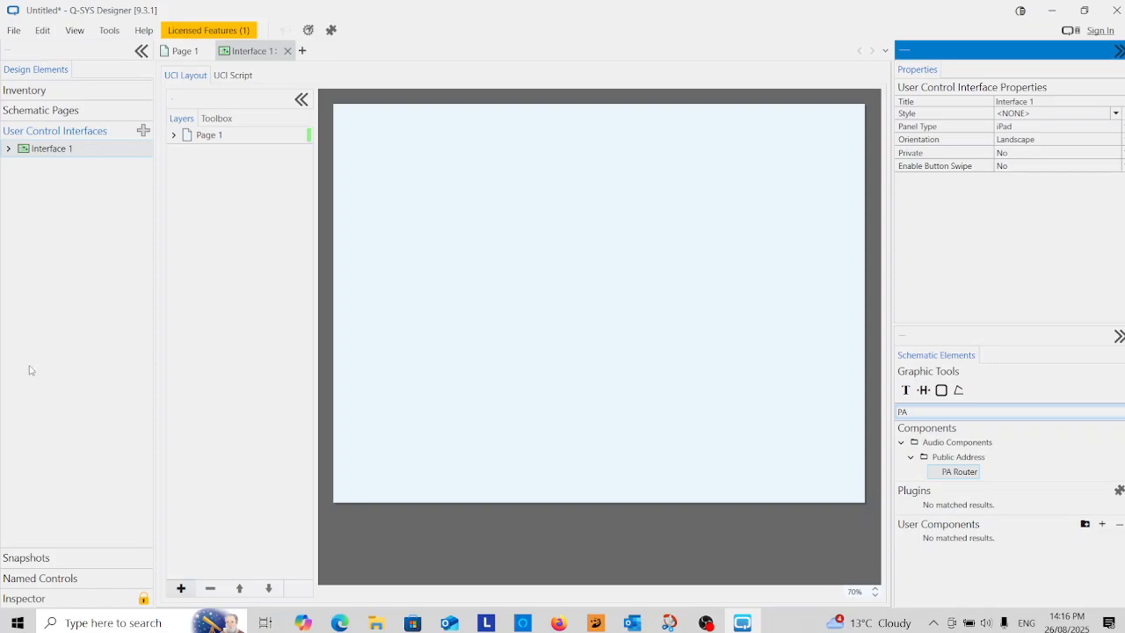
# - Copy all controls of the Virtual Page Station's control panel and paste them onto the page of Interface 1
pyautogui.click(192, 53)
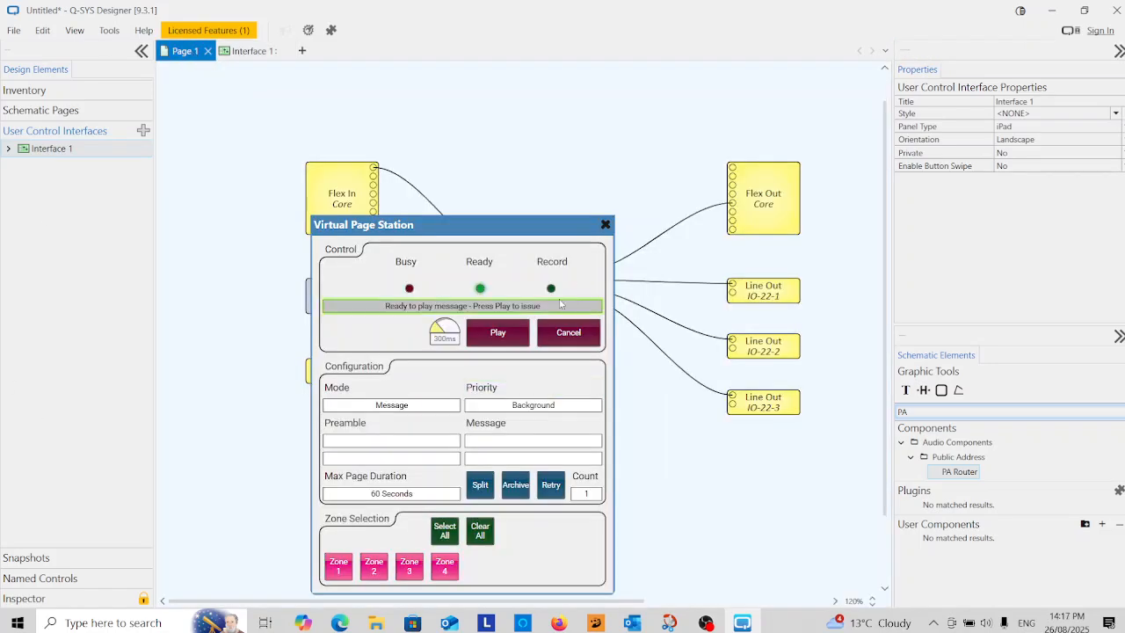
pyautogui.moveTo(608, 242); pyautogui.dragTo(312, 576)
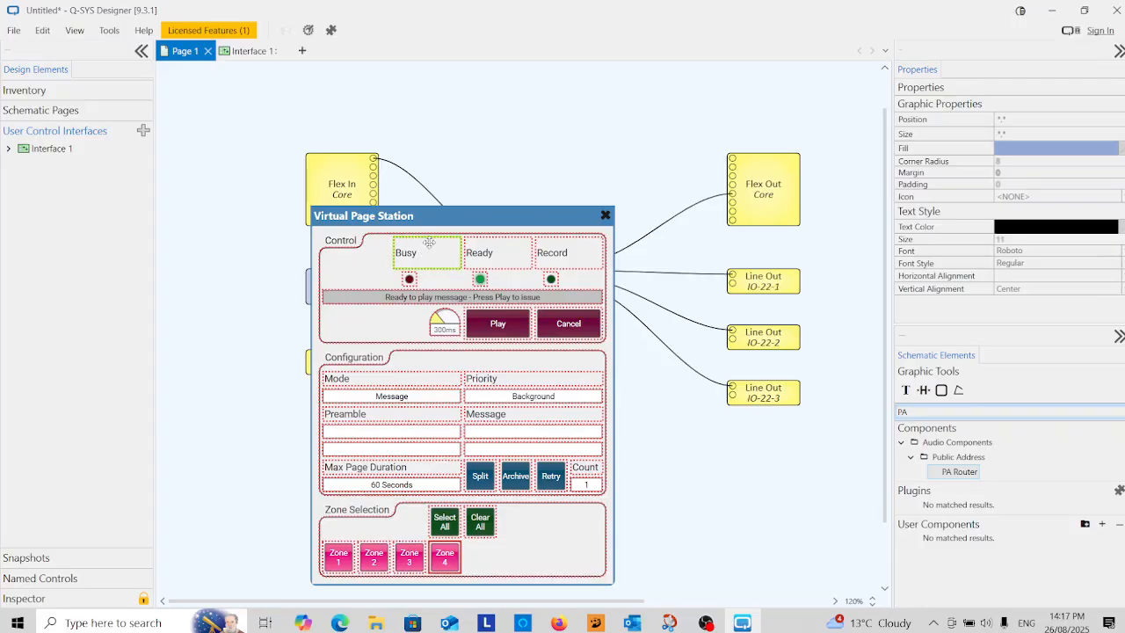
pyautogui.click(257, 51)
pyautogui.hotkey('ctrl', 'v')
pyautogui.moveTo(469, 150); pyautogui.dragTo(434, 133)
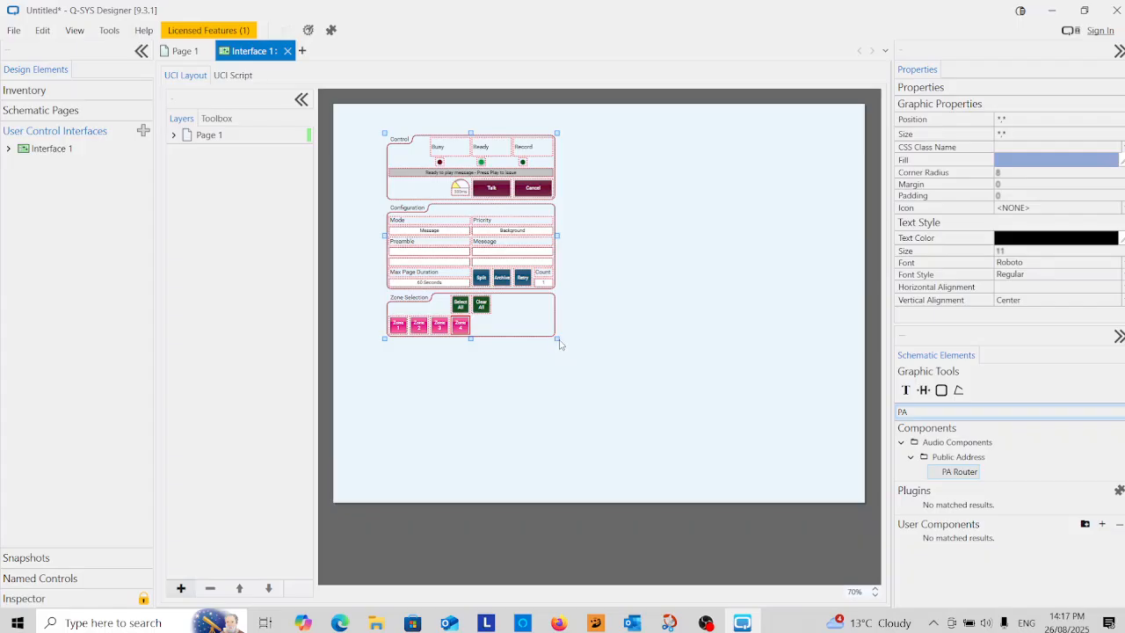
# - Enlarge the pasted page station controls and shift the group towards the upper-left corner of the interface page
pyautogui.moveTo(557, 341); pyautogui.dragTo(672, 444)
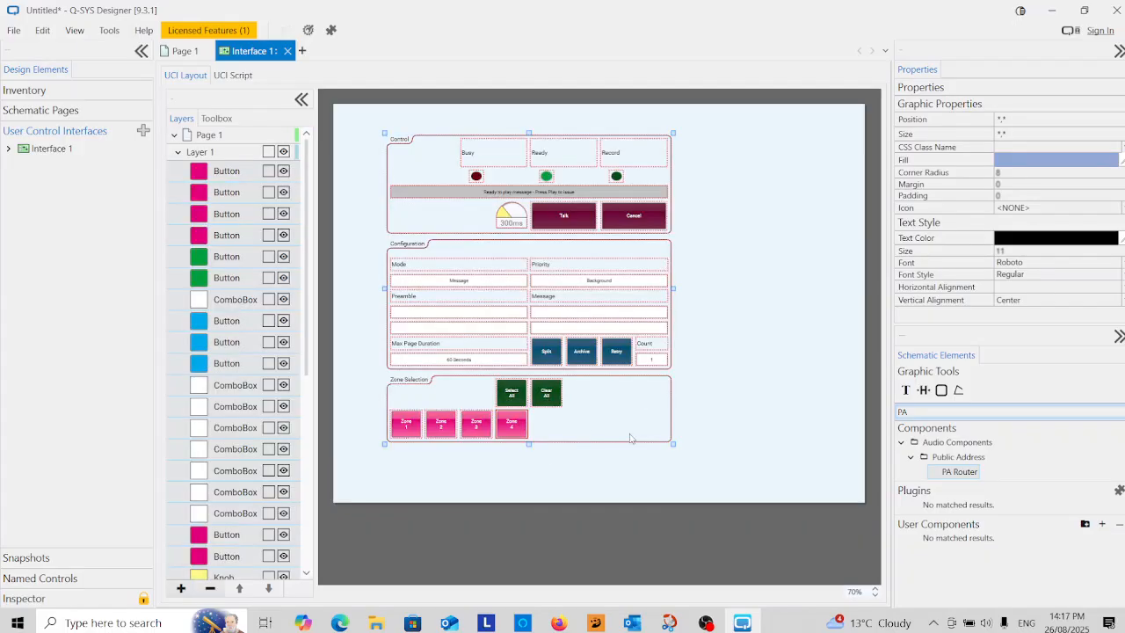
pyautogui.moveTo(529, 445); pyautogui.dragTo(529, 468)
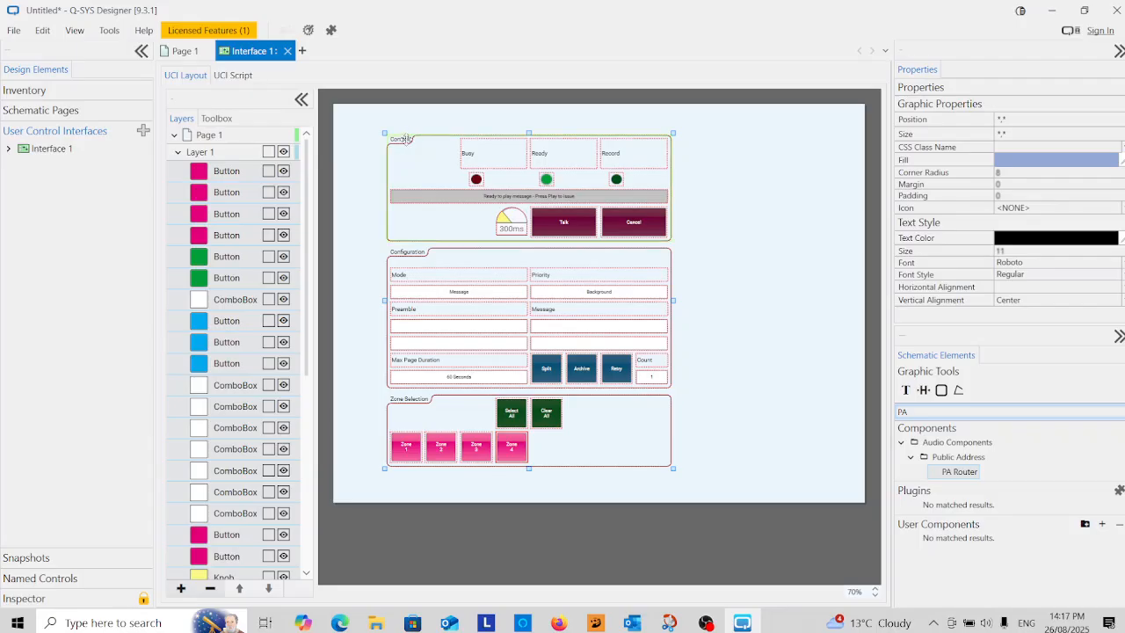
pyautogui.moveTo(402, 142); pyautogui.dragTo(371, 134)
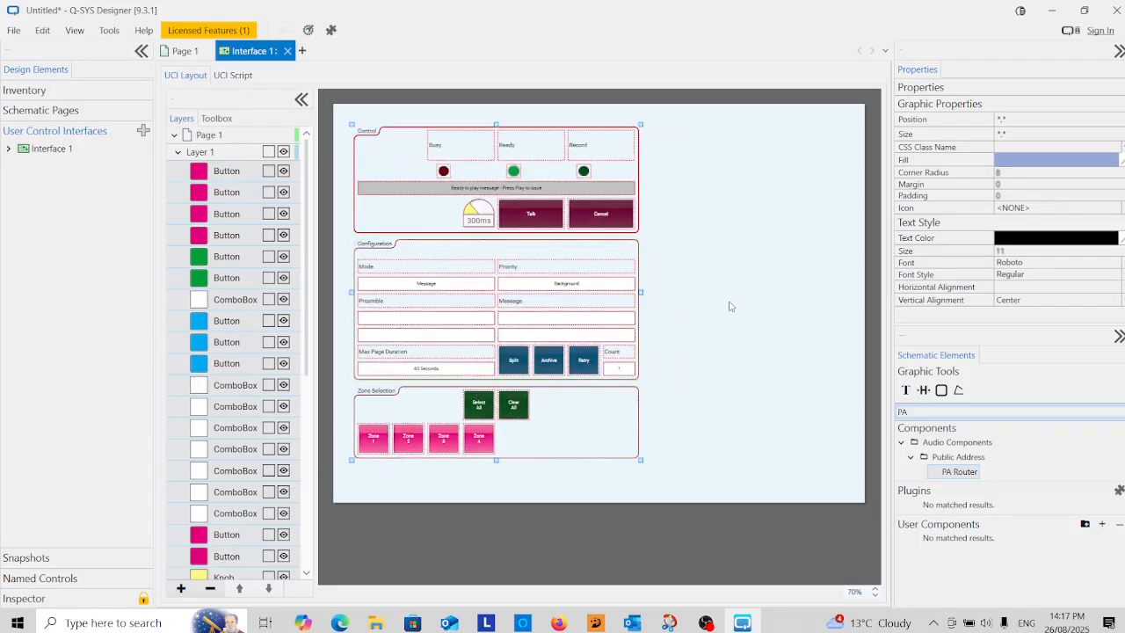
pyautogui.click(715, 387)
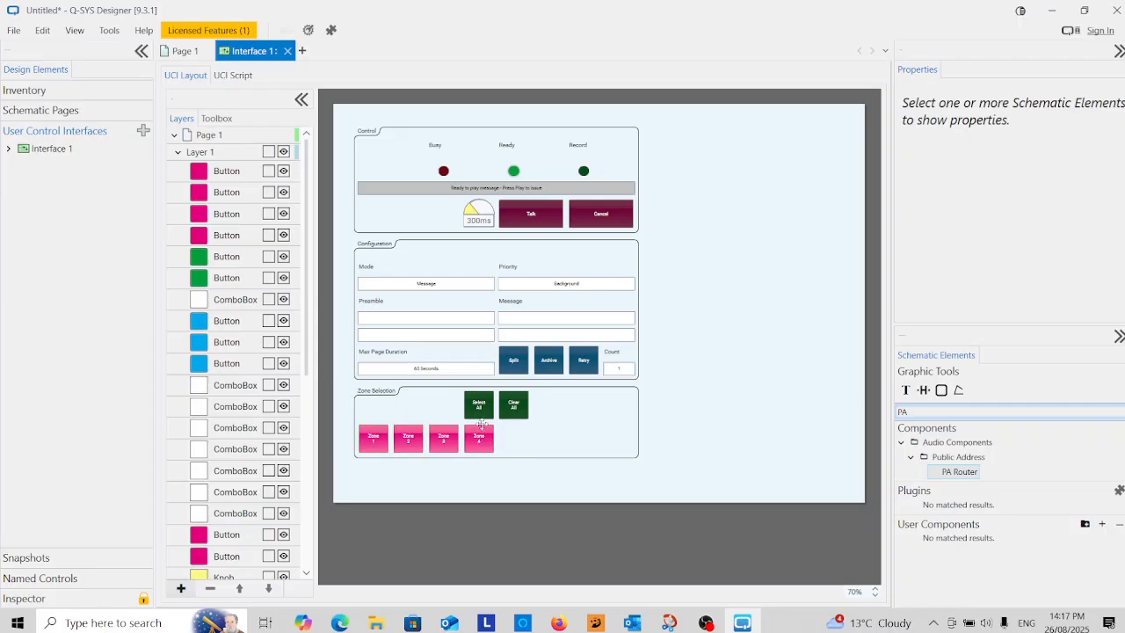
# - Move the four zone buttons with Select All and Clear All, and the Talk and Cancel buttons, onto the page's empty right side
pyautogui.moveTo(550, 404); pyautogui.dragTo(664, 445)
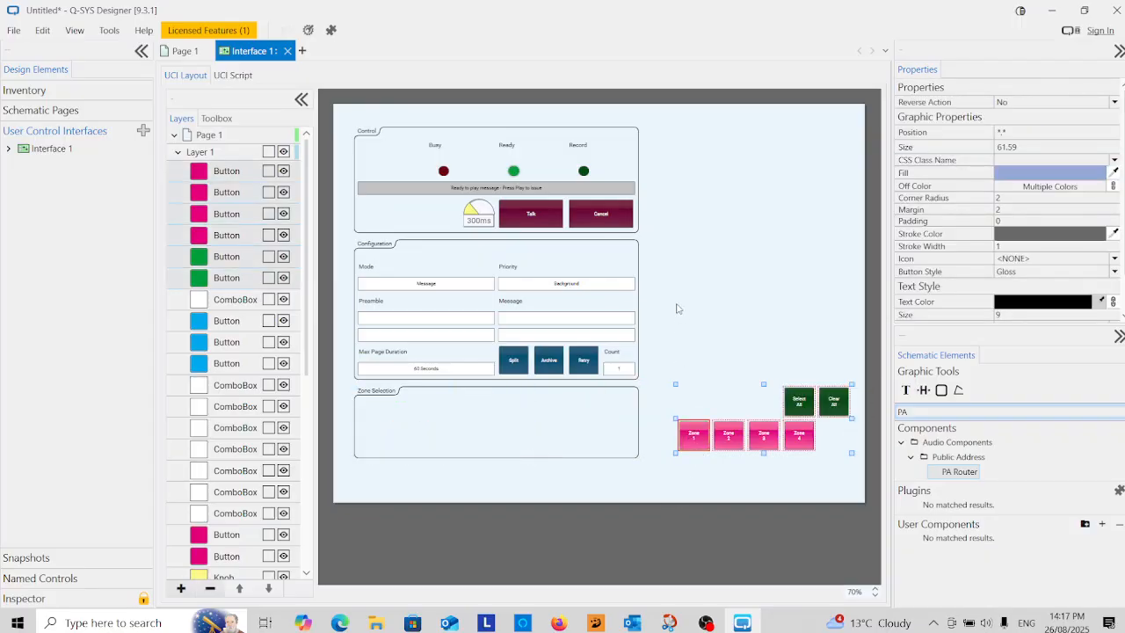
pyautogui.click(534, 215)
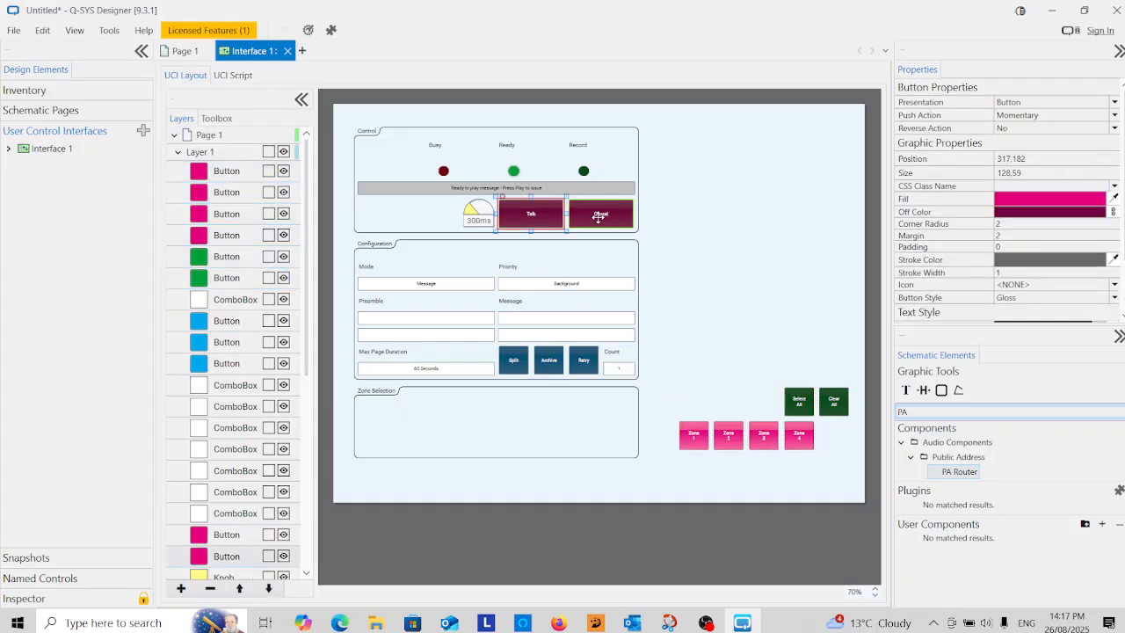
pyautogui.keyDown('ctrl'); pyautogui.click(599, 217); pyautogui.keyUp('ctrl')
pyautogui.moveTo(600, 216); pyautogui.dragTo(739, 214)
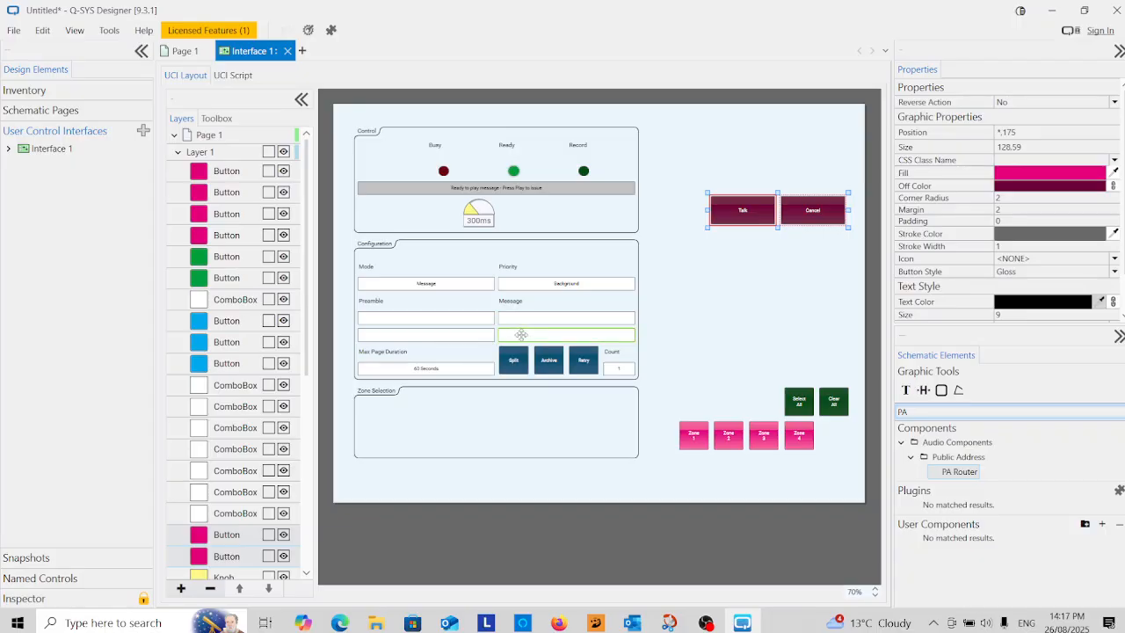
# - Move the lower Message combo box and the Busy and Ready LEDs onto the empty right side of the page
pyautogui.click(522, 335)
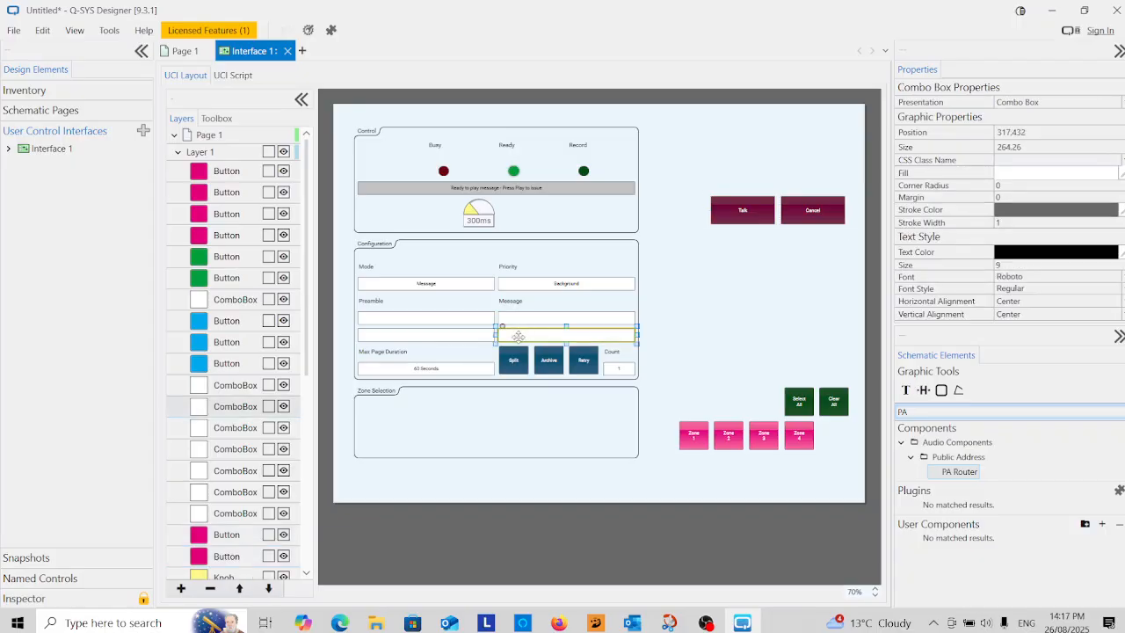
pyautogui.moveTo(518, 337); pyautogui.dragTo(730, 346)
pyautogui.click(416, 283)
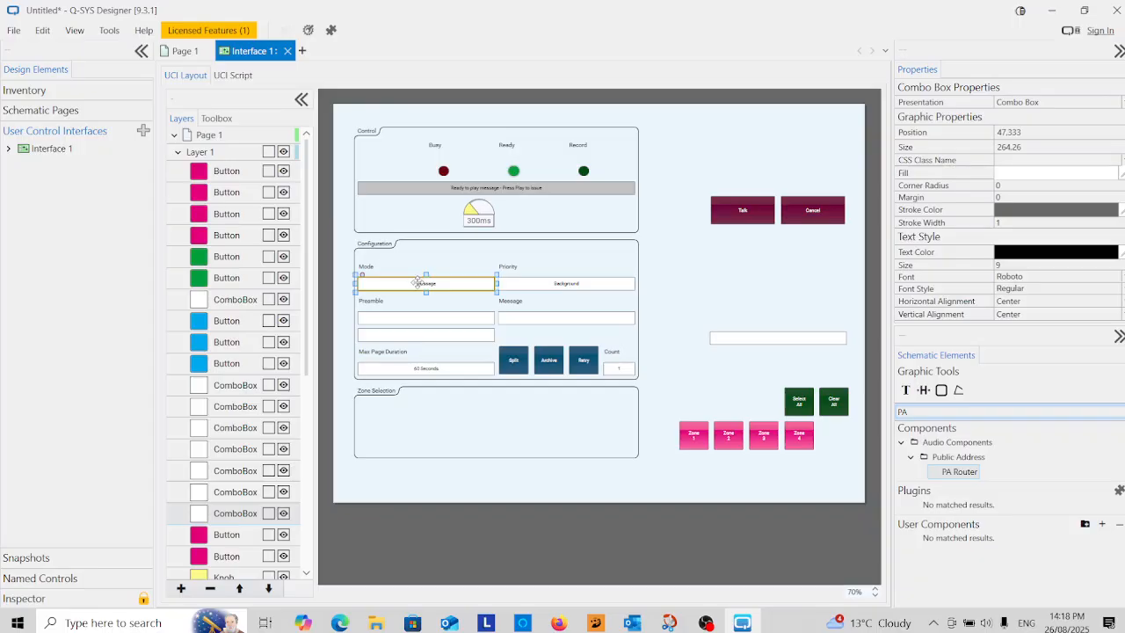
pyautogui.click(668, 256)
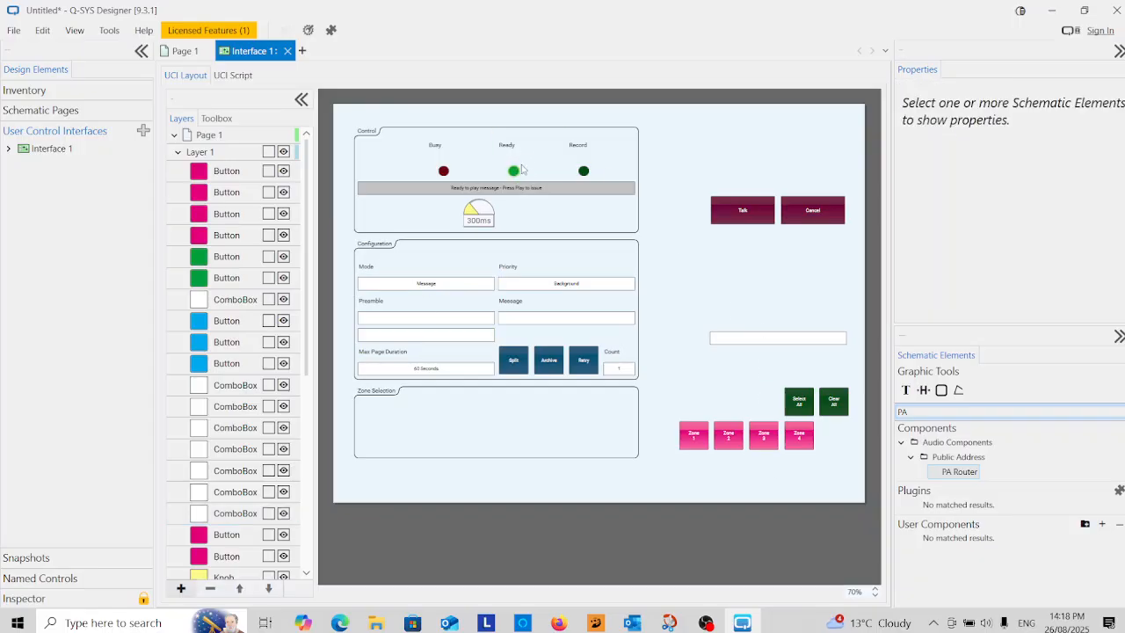
pyautogui.moveTo(529, 162); pyautogui.dragTo(440, 172)
pyautogui.moveTo(514, 170); pyautogui.dragTo(717, 168)
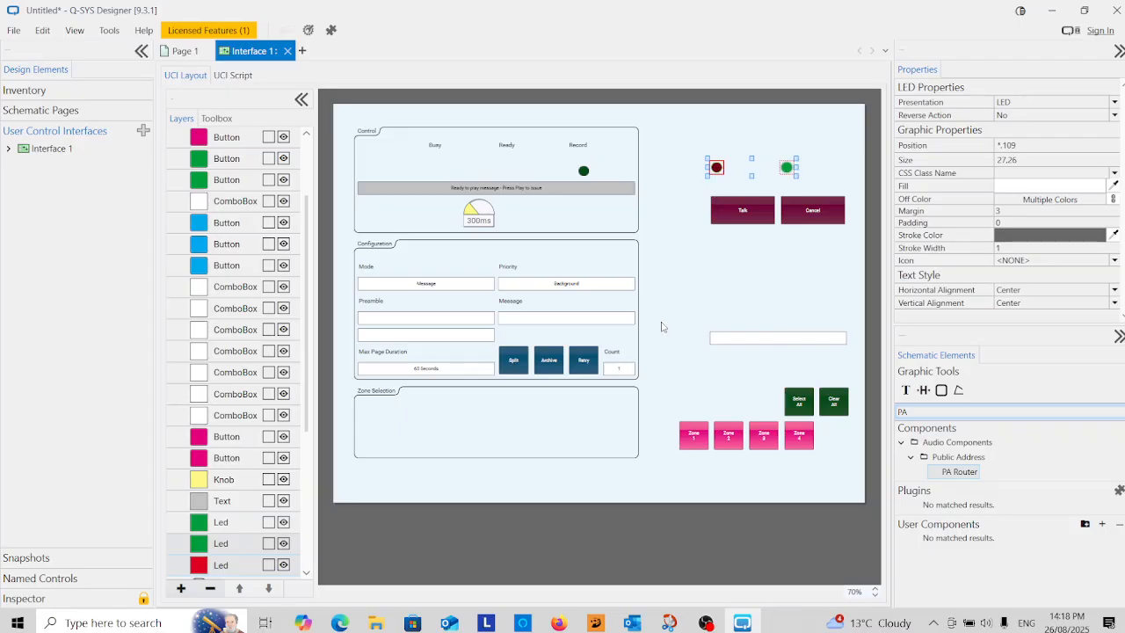
# - Delete the controls, labels and group boxes remaining on the left side of the interface page
pyautogui.click(631, 233)
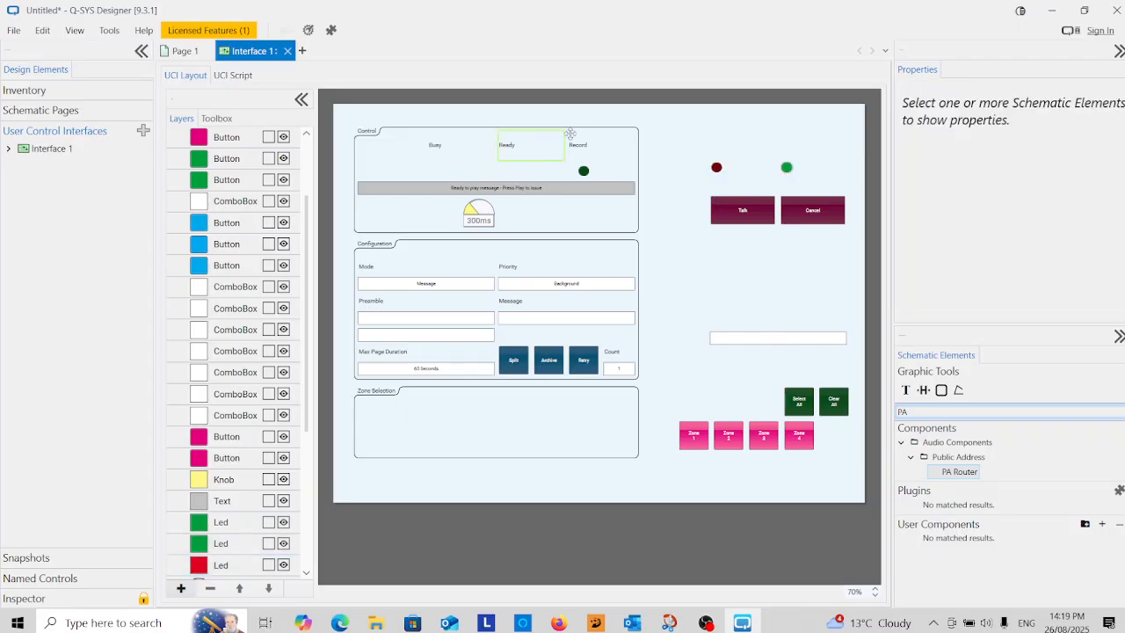
pyautogui.moveTo(661, 124); pyautogui.dragTo(351, 463)
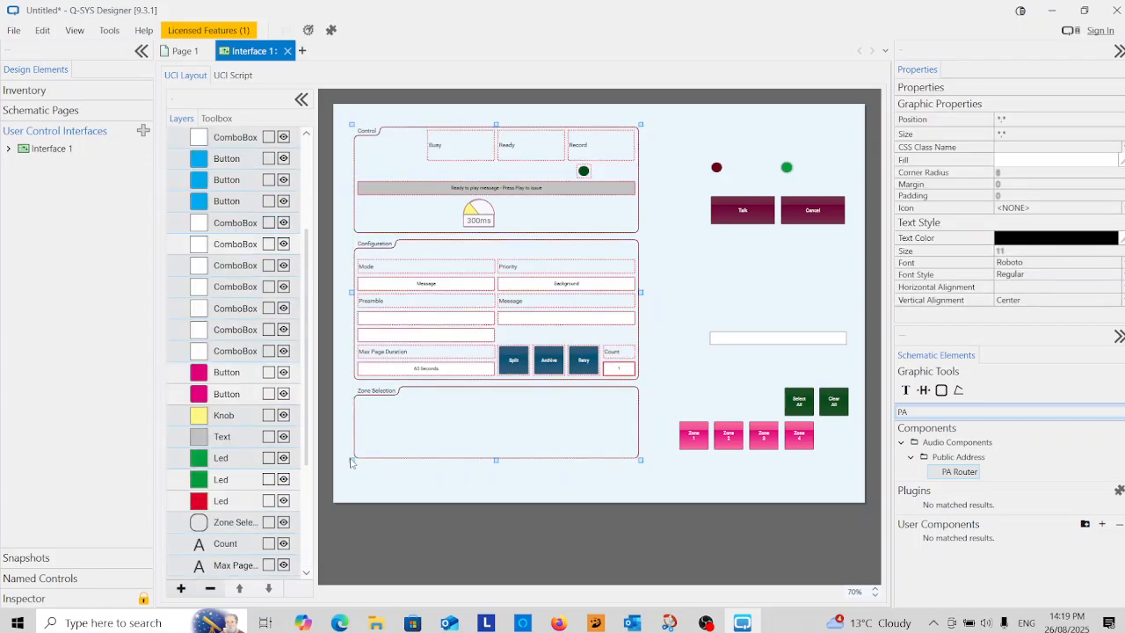
pyautogui.press('Delete')
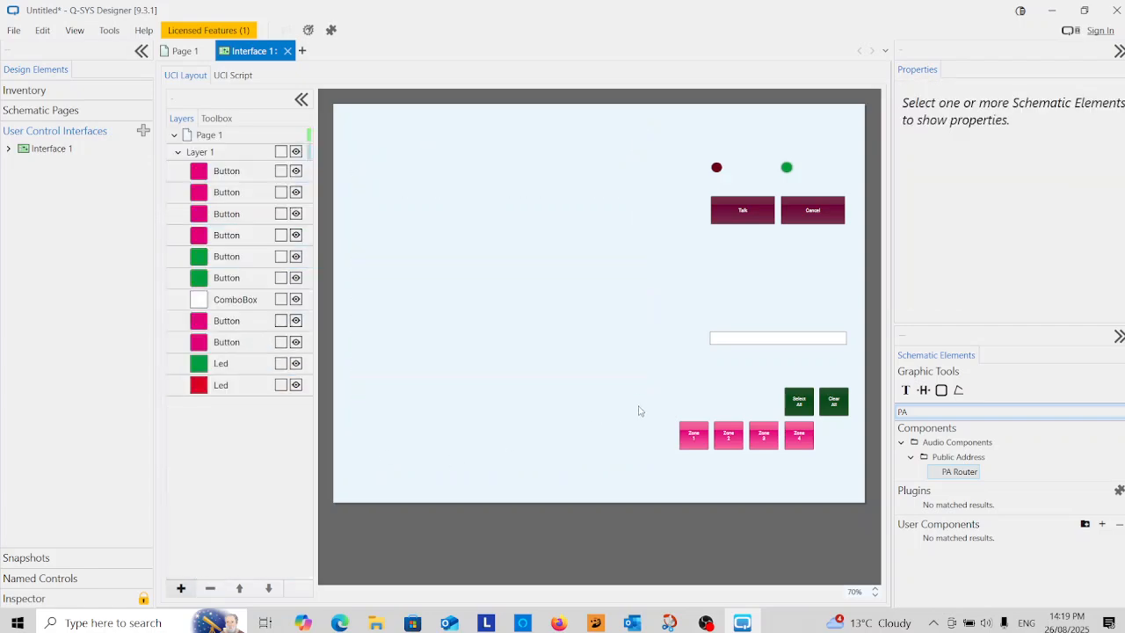
# - Move the row of four zone buttons to the lower-left area of the interface page
pyautogui.click(799, 434)
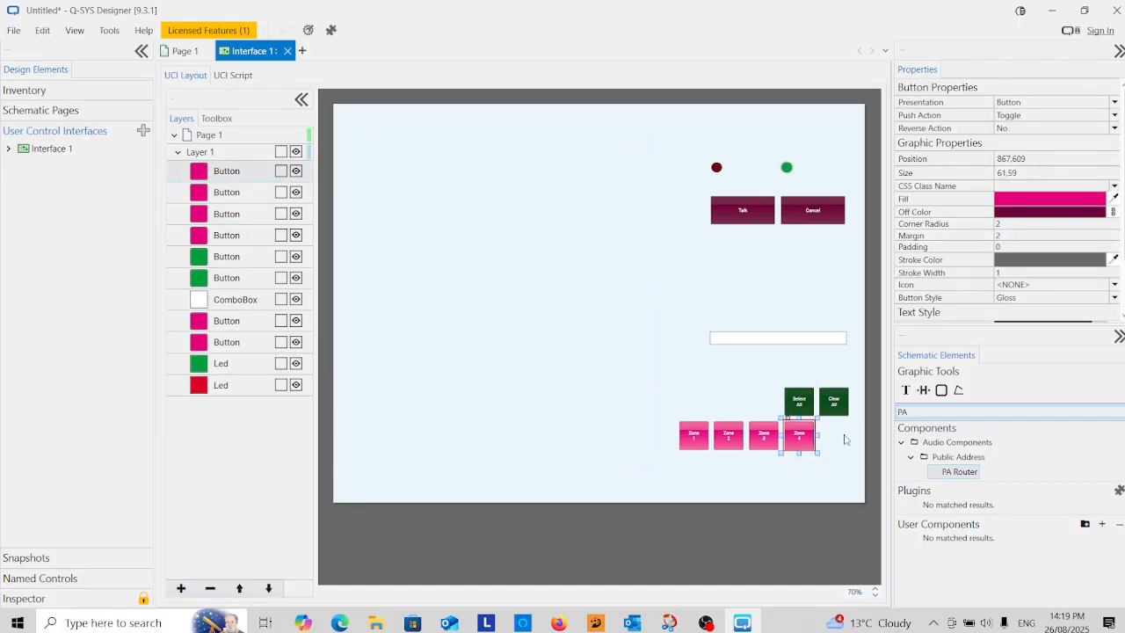
pyautogui.click(834, 457)
pyautogui.moveTo(823, 444); pyautogui.dragTo(668, 454)
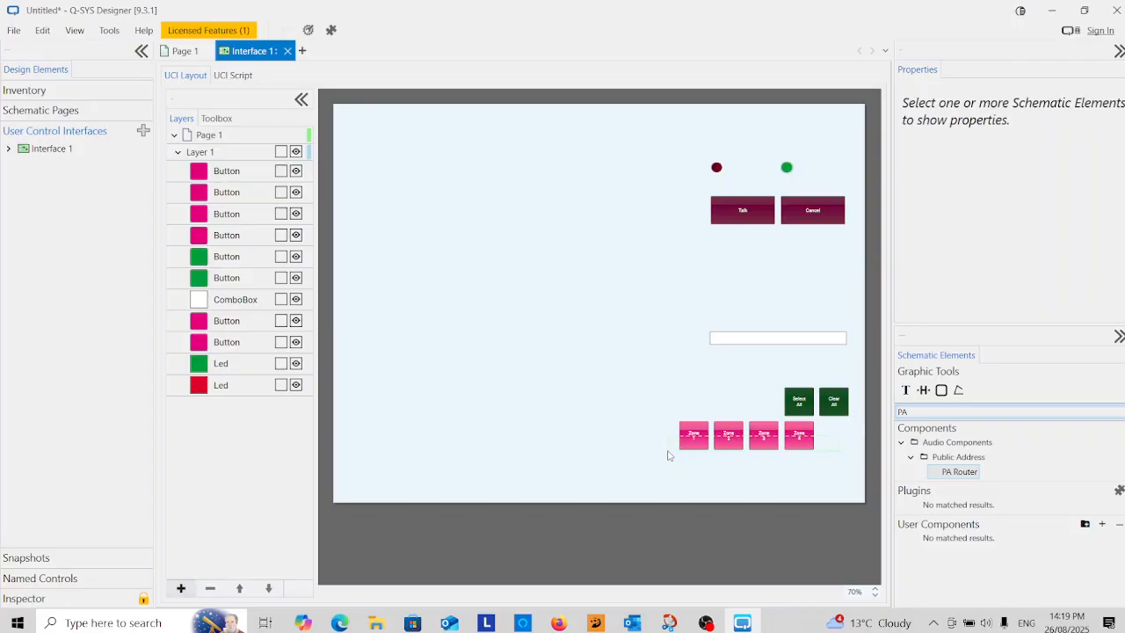
pyautogui.moveTo(589, 454); pyautogui.dragTo(398, 432)
# - Place the Select All and Clear All buttons in line to the right of the zone buttons and widen both to about 99
pyautogui.moveTo(794, 374); pyautogui.dragTo(594, 446)
pyautogui.moveTo(846, 400); pyautogui.dragTo(647, 437)
pyautogui.click(547, 469)
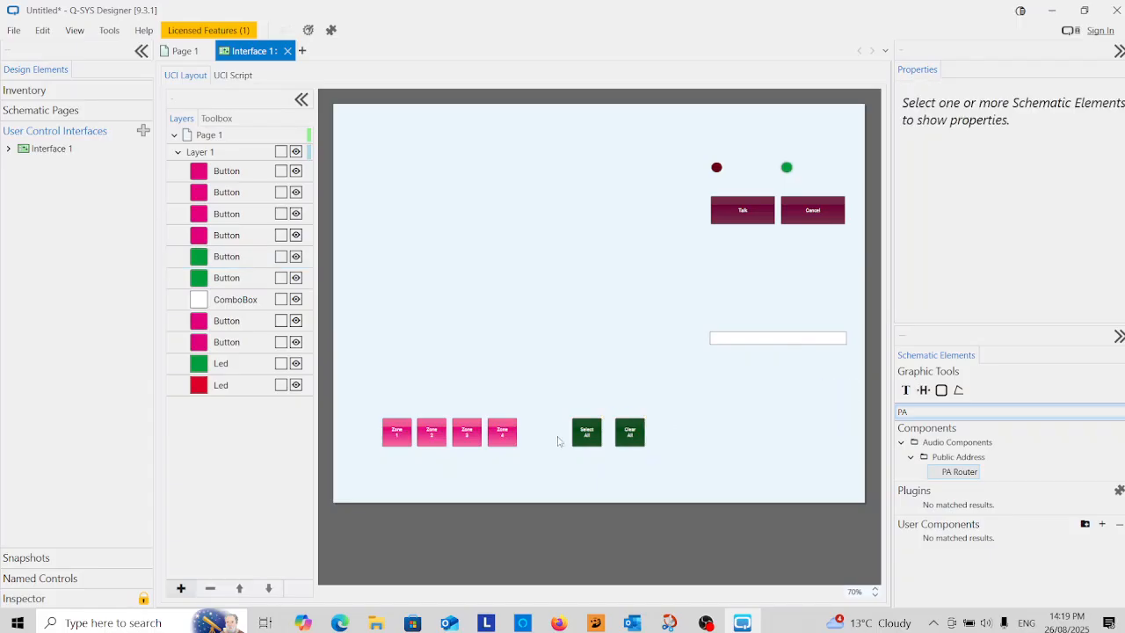
pyautogui.moveTo(564, 433); pyautogui.dragTo(700, 432)
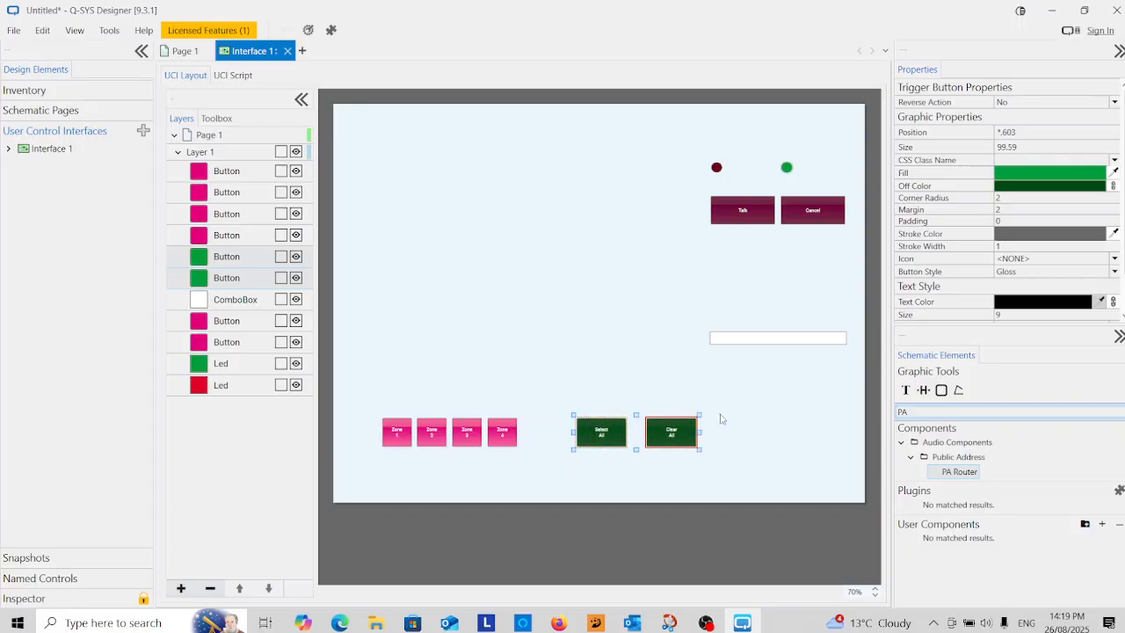
pyautogui.click(736, 422)
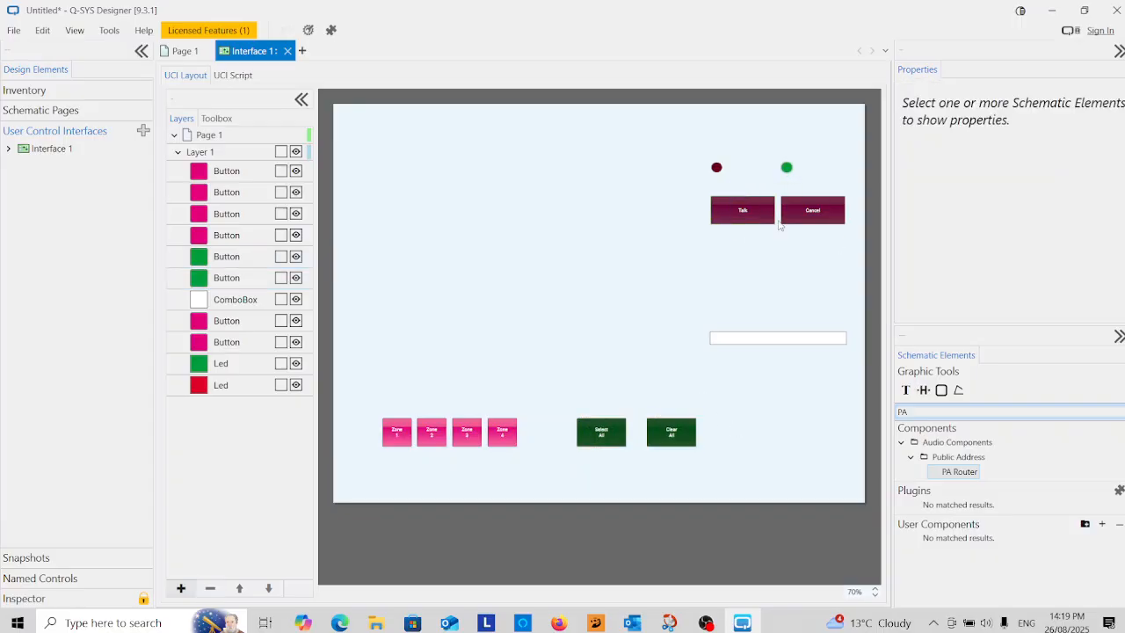
# - Move the Talk and Cancel buttons side by side into the upper-left area of the page, aligned with the zone buttons
pyautogui.moveTo(751, 215); pyautogui.dragTo(424, 274)
pyautogui.moveTo(806, 211); pyautogui.dragTo(497, 270)
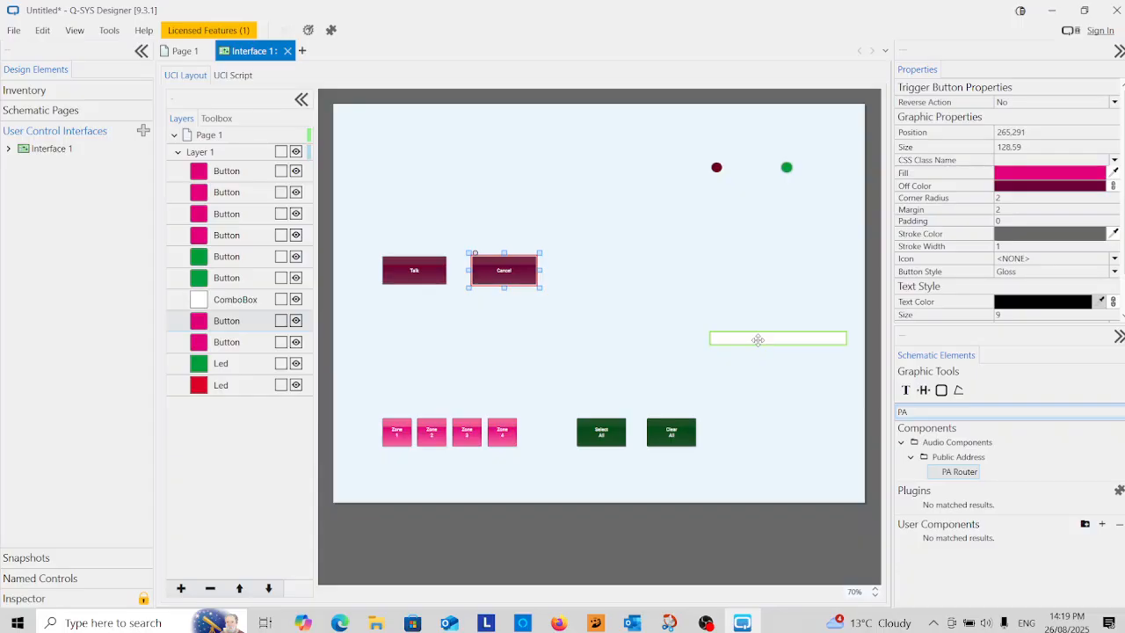
pyautogui.moveTo(582, 257); pyautogui.dragTo(469, 321)
pyautogui.moveTo(409, 274); pyautogui.dragTo(404, 191)
# - Place the message combo box between the Talk button and the zone buttons, and enlarge it
pyautogui.click(774, 367)
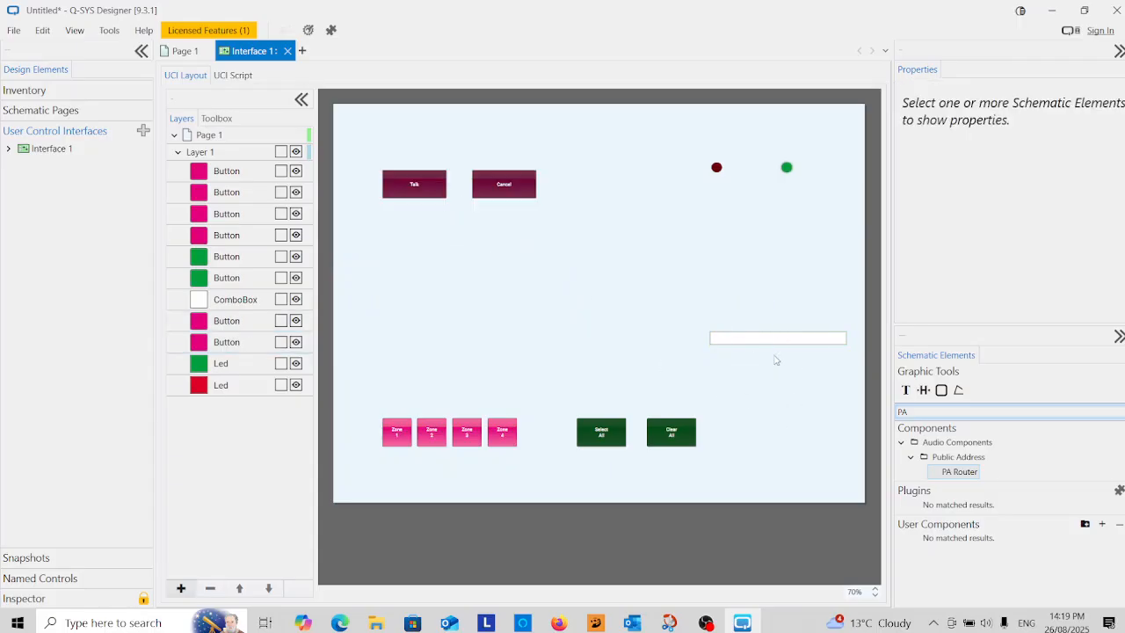
pyautogui.moveTo(771, 338); pyautogui.dragTo(581, 298)
pyautogui.click(708, 360)
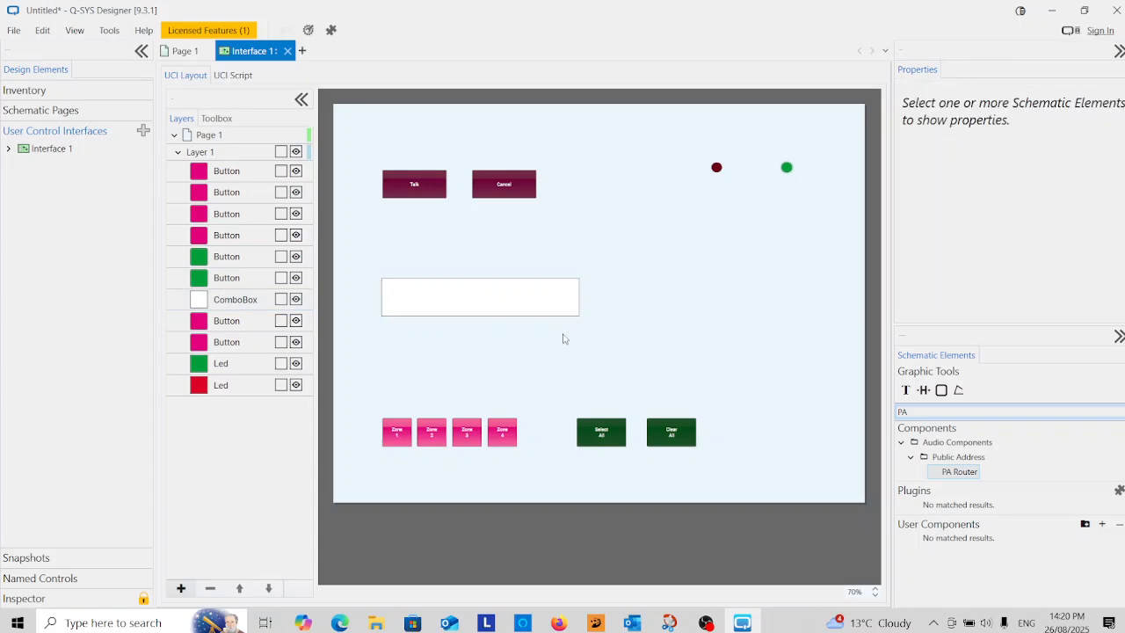
# - Place the red Busy LED above the Talk button and the green Ready LED above the Cancel button
pyautogui.moveTo(704, 151); pyautogui.dragTo(800, 202)
pyautogui.moveTo(665, 172); pyautogui.dragTo(414, 135)
pyautogui.click(617, 250)
pyautogui.moveTo(484, 135); pyautogui.dragTo(504, 137)
pyautogui.click(580, 183)
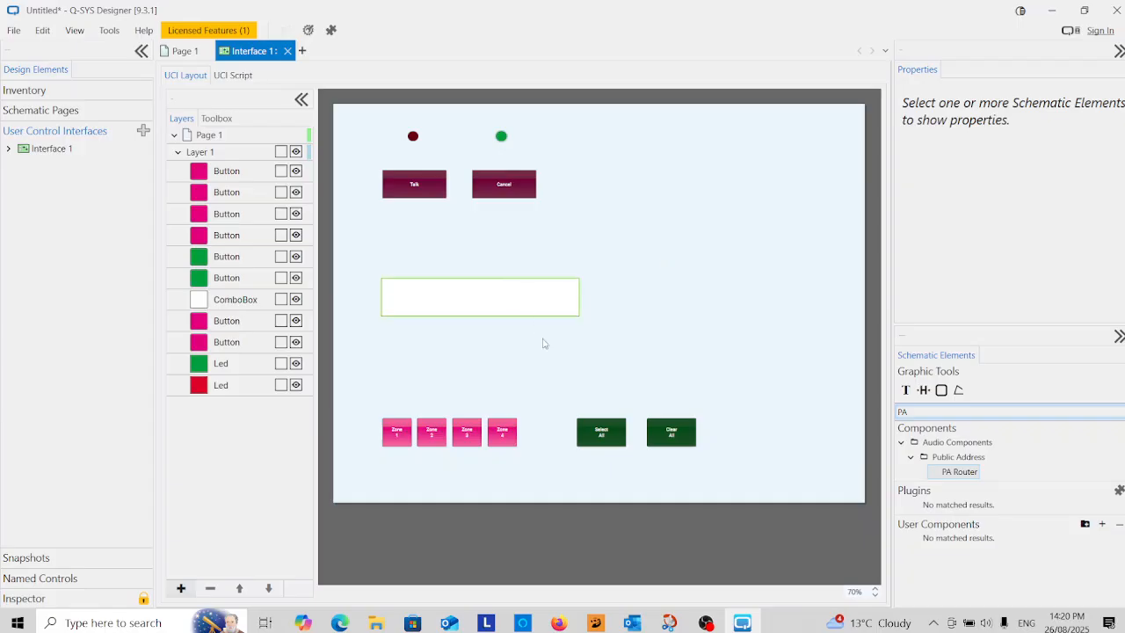
# - Enlarge the Talk and Cancel buttons together in height and width
pyautogui.moveTo(558, 162); pyautogui.dragTo(365, 200)
pyautogui.moveTo(459, 202); pyautogui.dragTo(459, 209)
pyautogui.moveTo(544, 211); pyautogui.dragTo(560, 211)
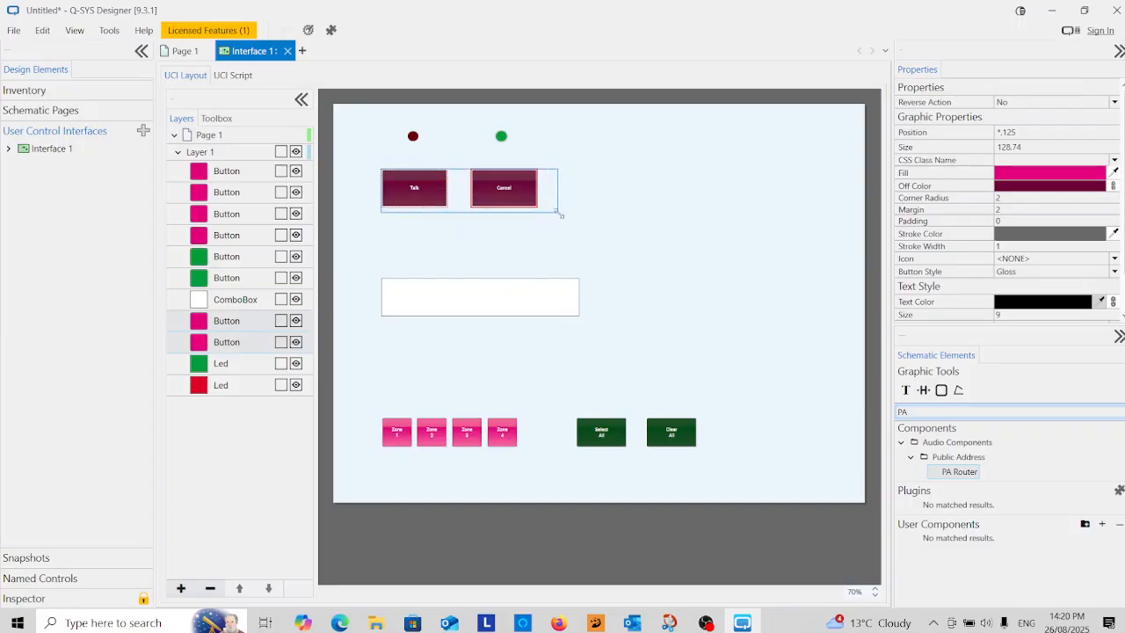
pyautogui.click(633, 279)
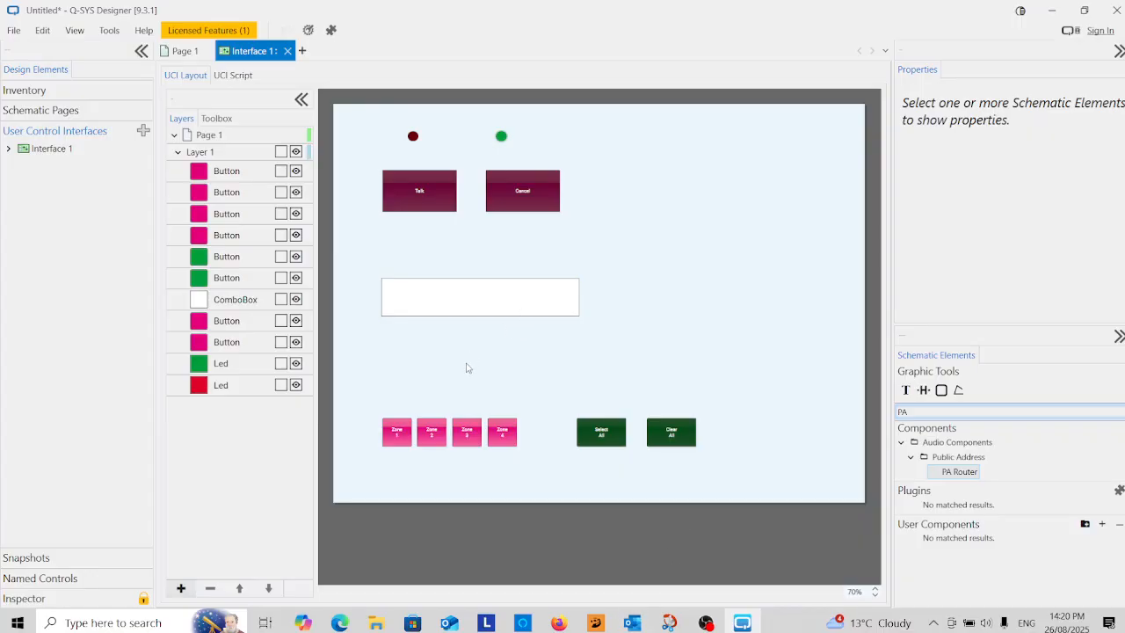
# - Relabel the four zone buttons as Admin, Year 1, Year 2 and Year 3
pyautogui.click(391, 431)
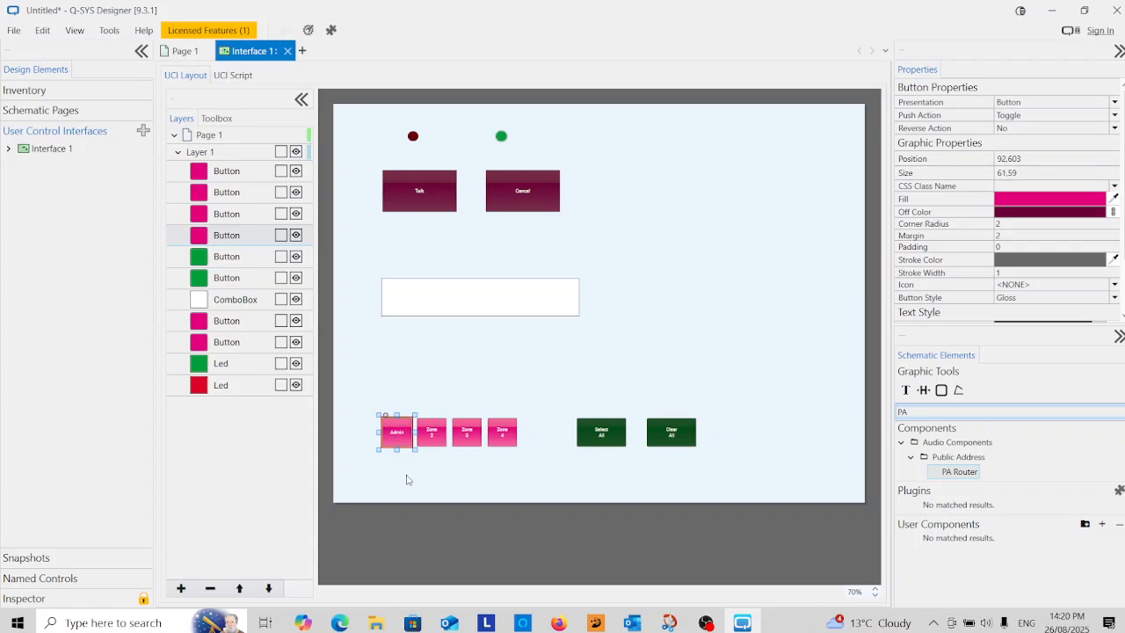
pyautogui.click(434, 434)
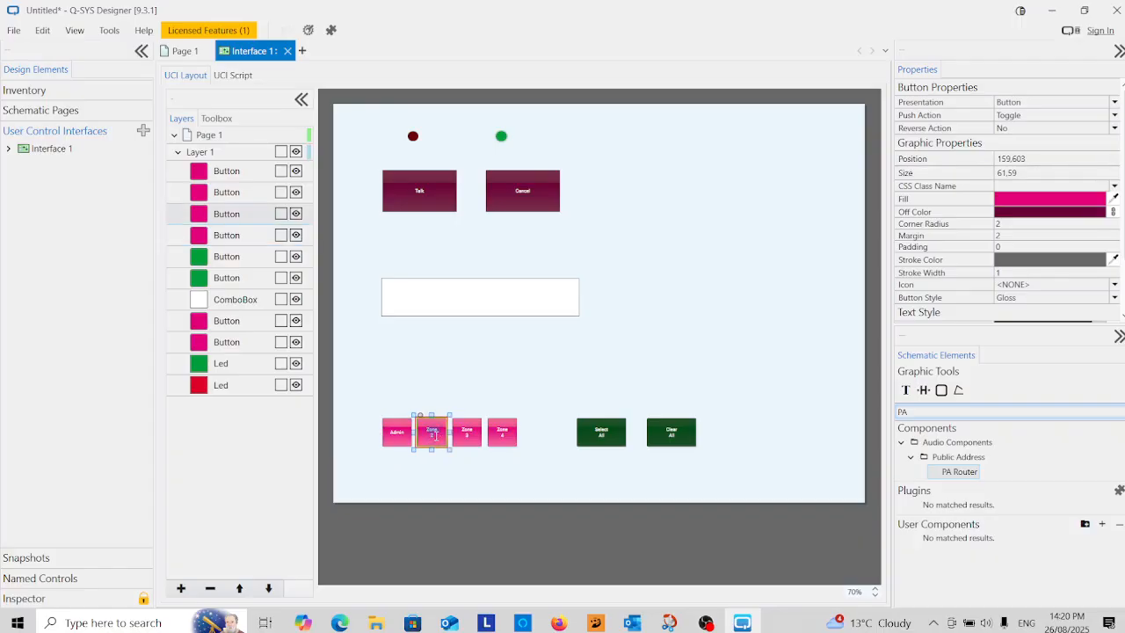
pyautogui.write('Year 1')
pyautogui.click(466, 440)
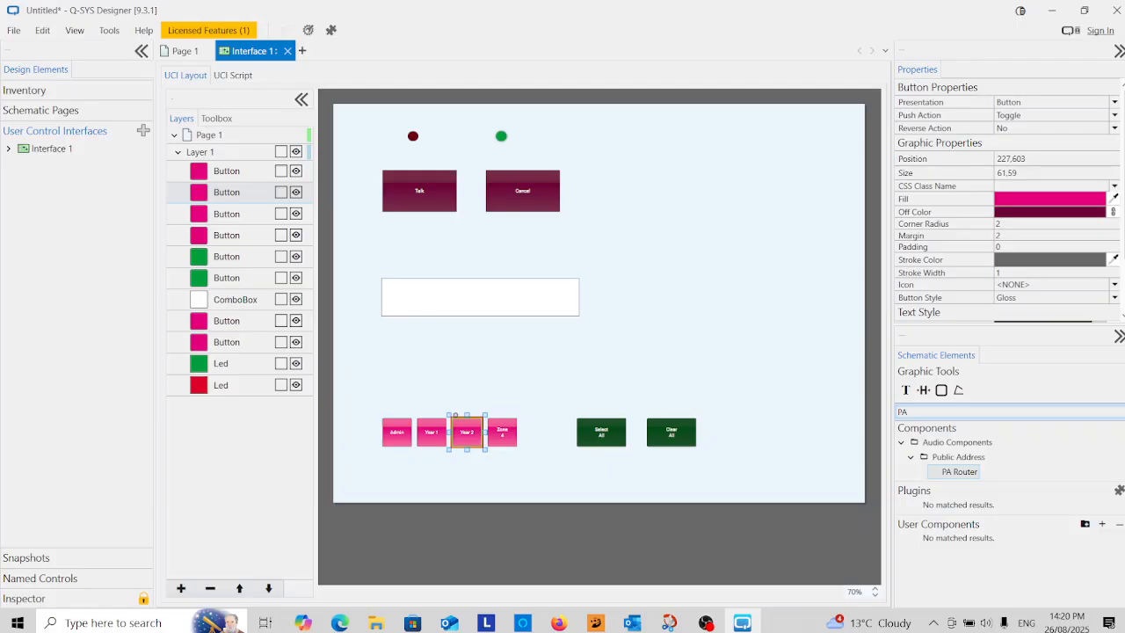
pyautogui.click(503, 438)
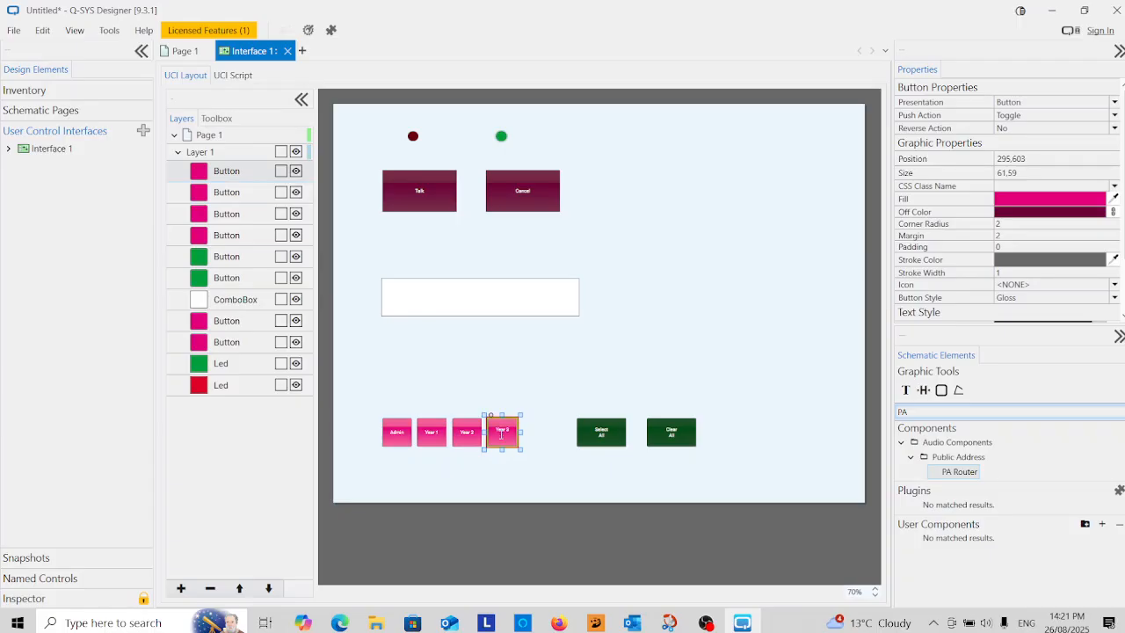
pyautogui.click(549, 432)
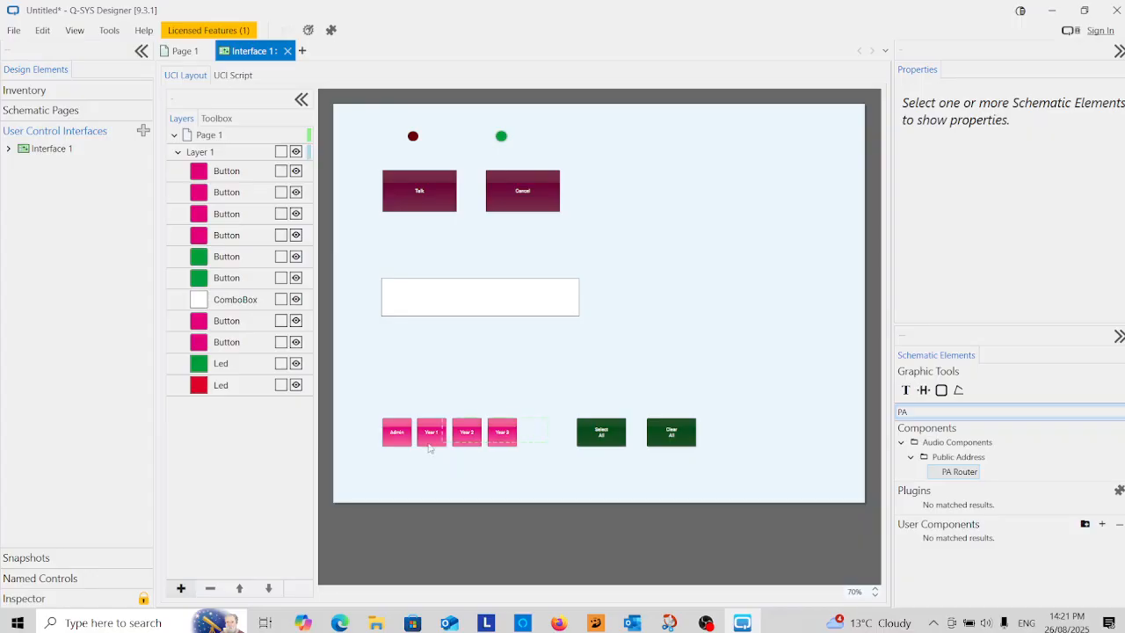
# - Enlarge the zone, Select All and Clear All buttons to about 114 high, and the Talk and Cancel buttons to about 198 by 138
pyautogui.moveTo(362, 448); pyautogui.dragTo(546, 432)
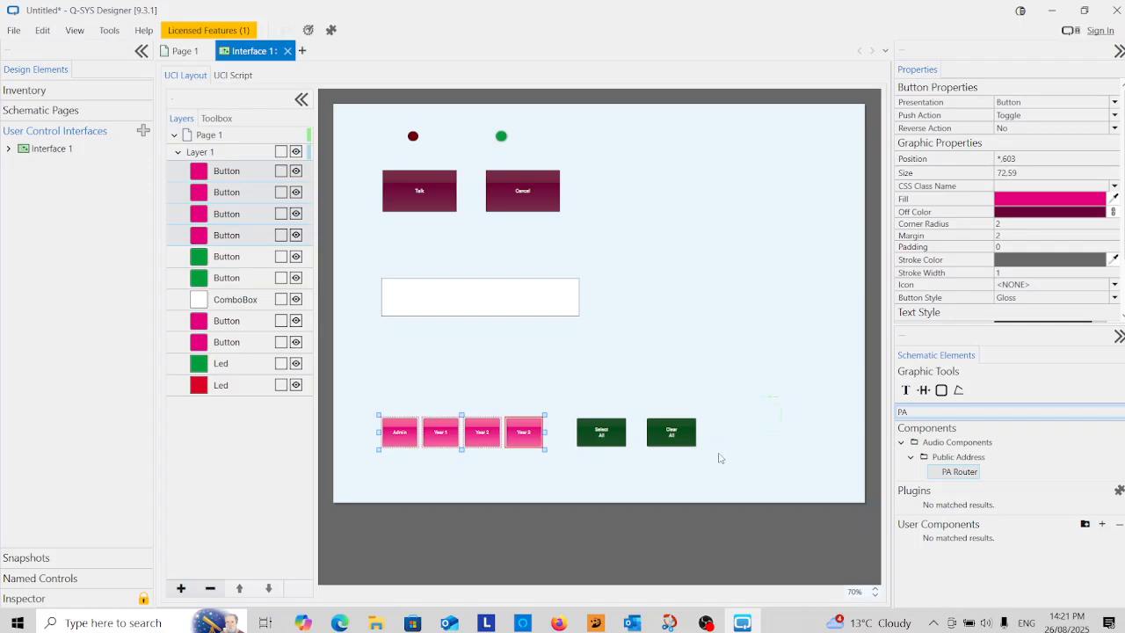
pyautogui.moveTo(701, 414); pyautogui.dragTo(789, 386)
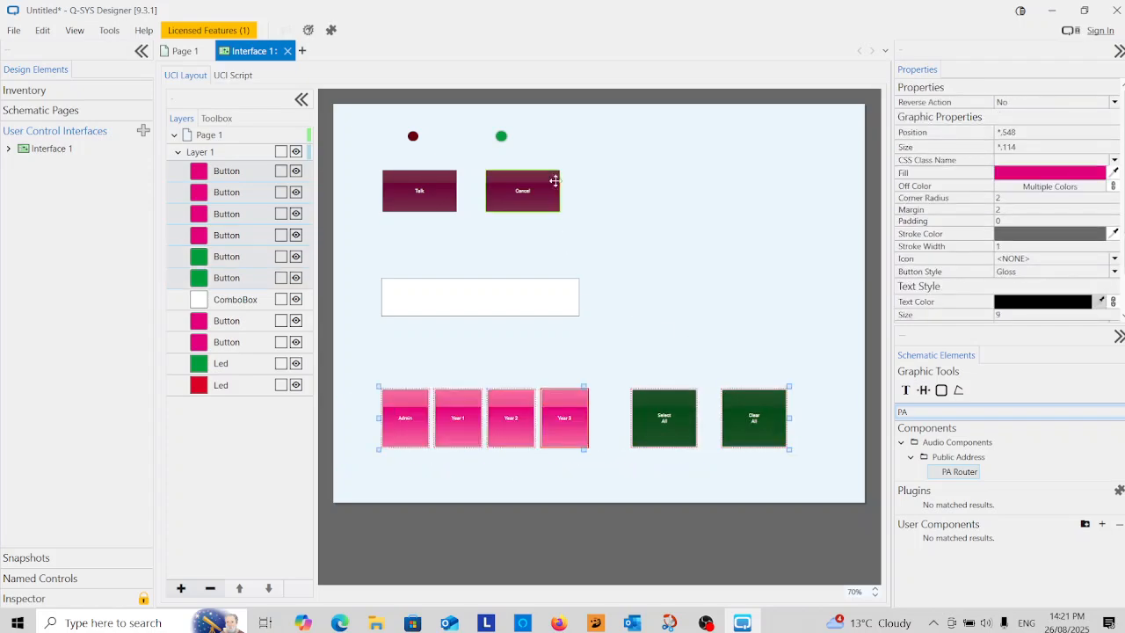
pyautogui.moveTo(577, 204); pyautogui.dragTo(340, 226)
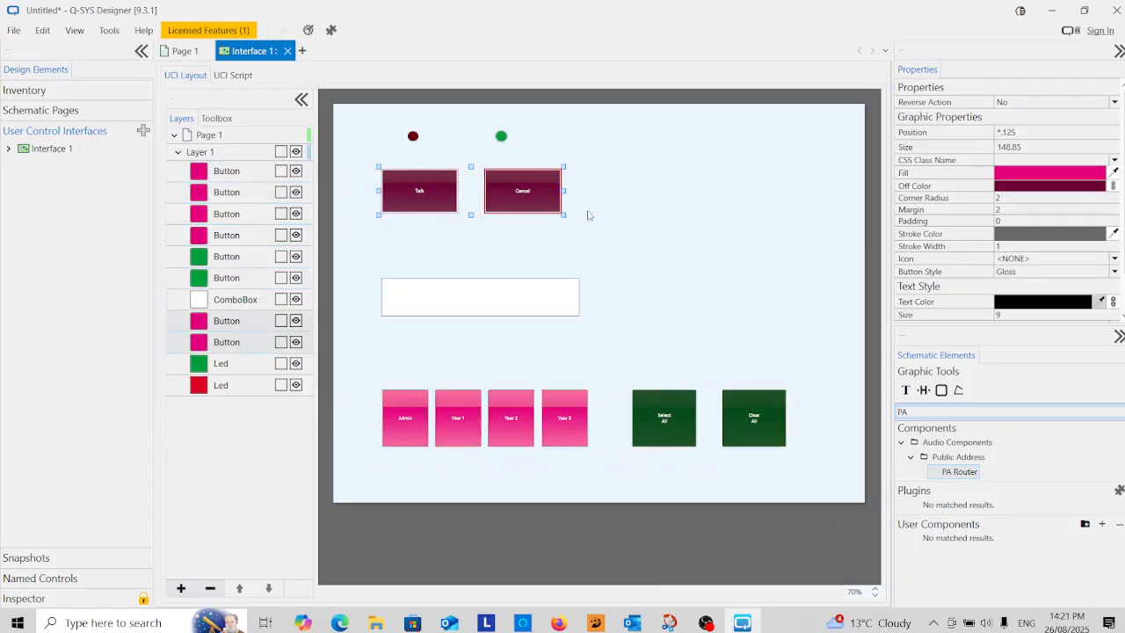
pyautogui.moveTo(564, 218); pyautogui.dragTo(624, 242)
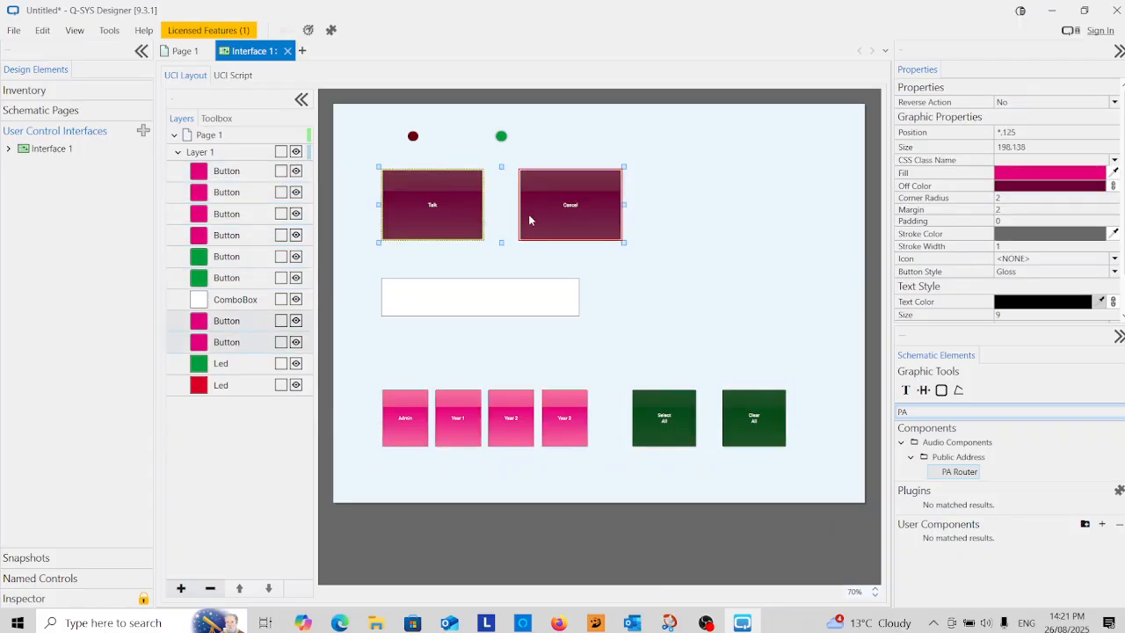
pyautogui.click(777, 289)
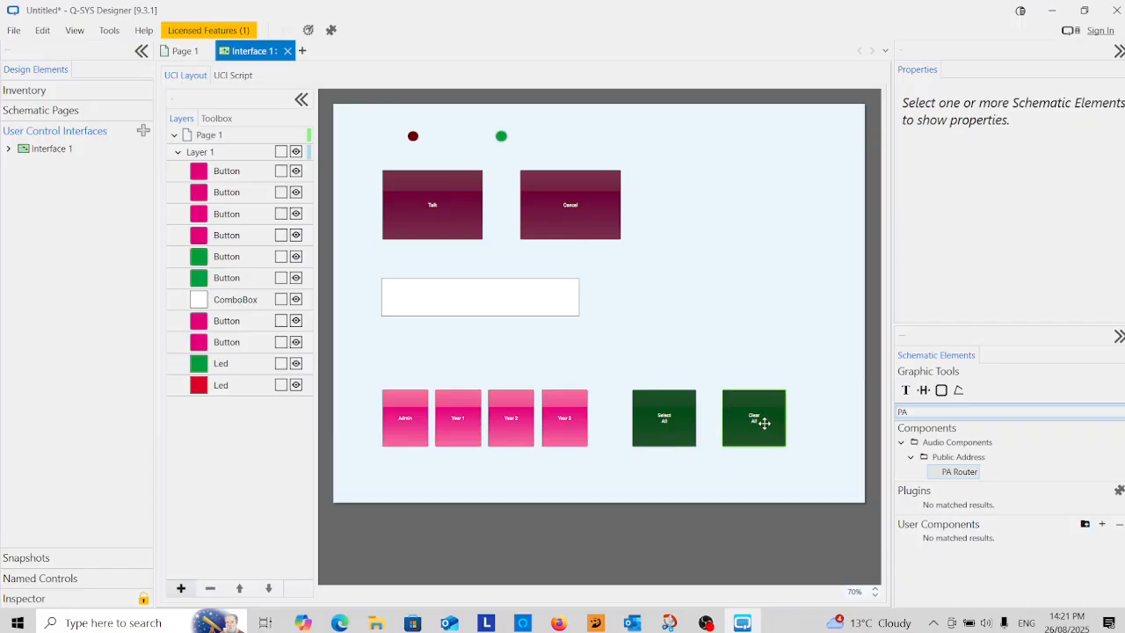
# - Set the text size of all eight buttons, including Talk, Cancel, Select All and Clear All, to 18
pyautogui.click(761, 422)
pyautogui.keyDown('ctrl'); pyautogui.click(676, 421); pyautogui.keyUp('ctrl')
pyautogui.keyDown('ctrl'); pyautogui.click(572, 431); pyautogui.keyUp('ctrl')
pyautogui.keyDown('ctrl'); pyautogui.click(518, 430); pyautogui.keyUp('ctrl')
pyautogui.keyDown('ctrl'); pyautogui.click(448, 434); pyautogui.keyUp('ctrl')
pyautogui.keyDown('ctrl'); pyautogui.click(406, 420); pyautogui.keyUp('ctrl')
pyautogui.keyDown('ctrl'); pyautogui.click(452, 214); pyautogui.keyUp('ctrl')
pyautogui.keyDown('ctrl'); pyautogui.click(568, 208); pyautogui.keyUp('ctrl')
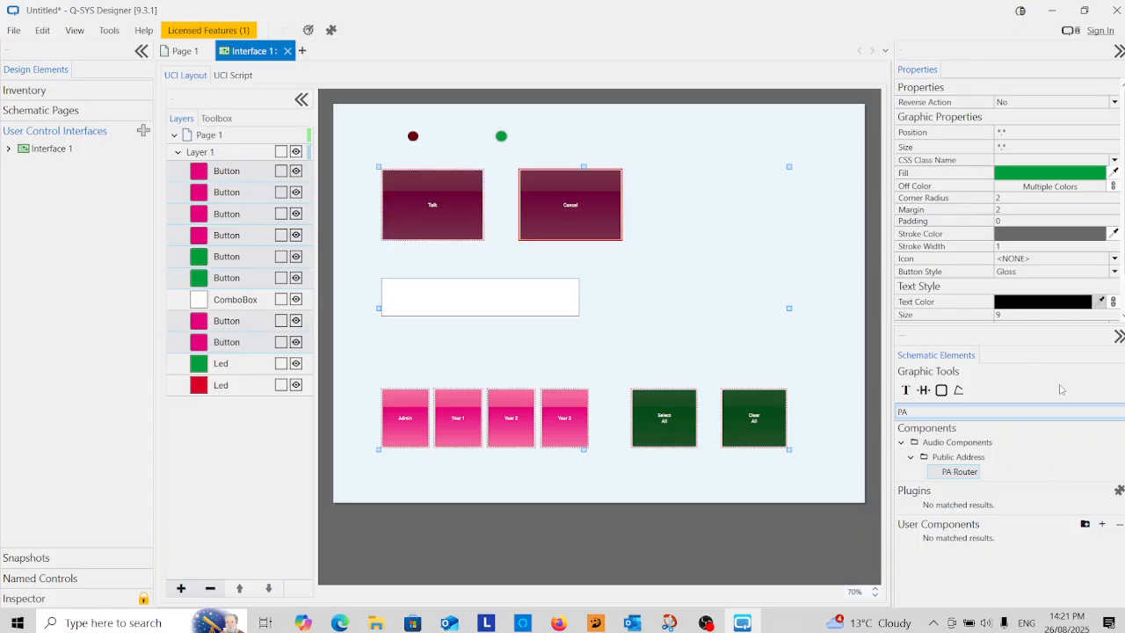
pyautogui.scroll(-1, 1034, 282)
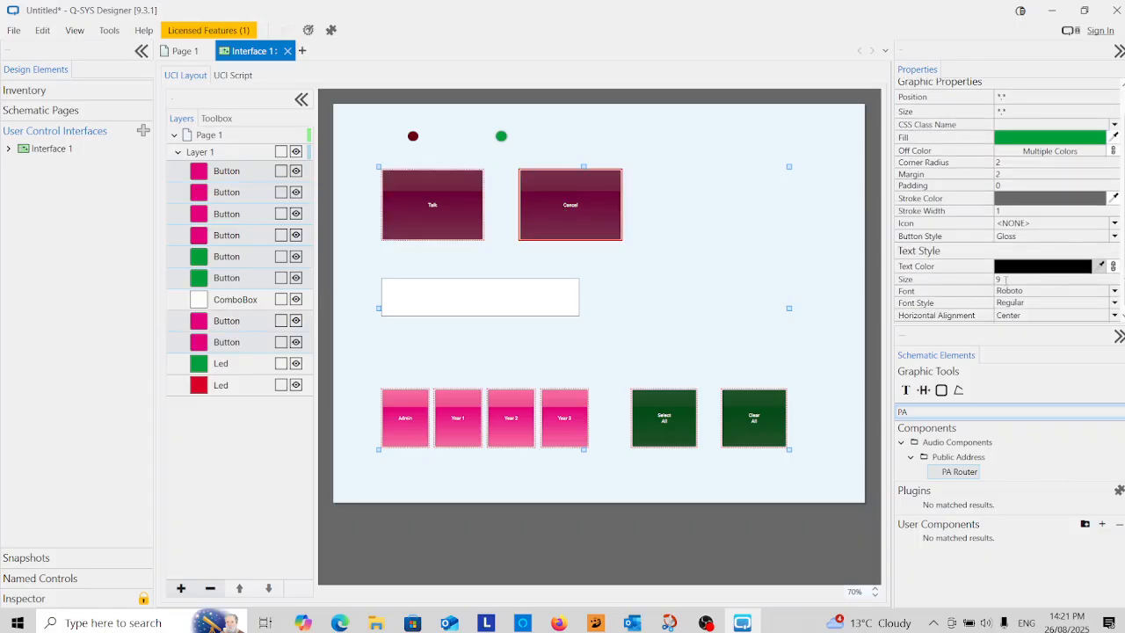
pyautogui.click(1003, 280)
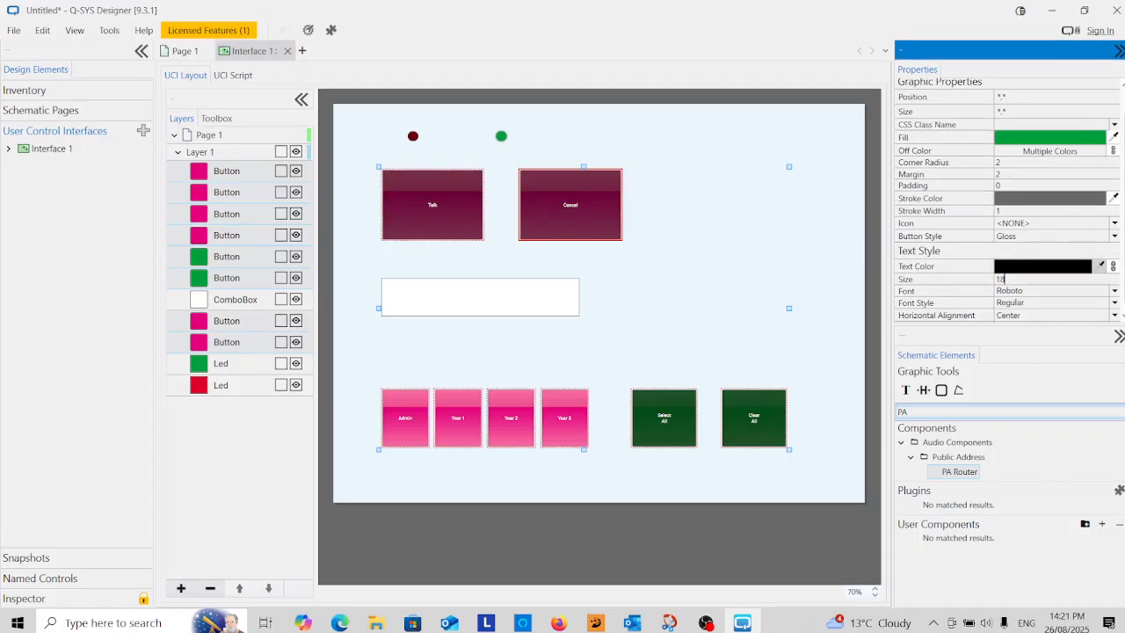
pyautogui.press('Return')
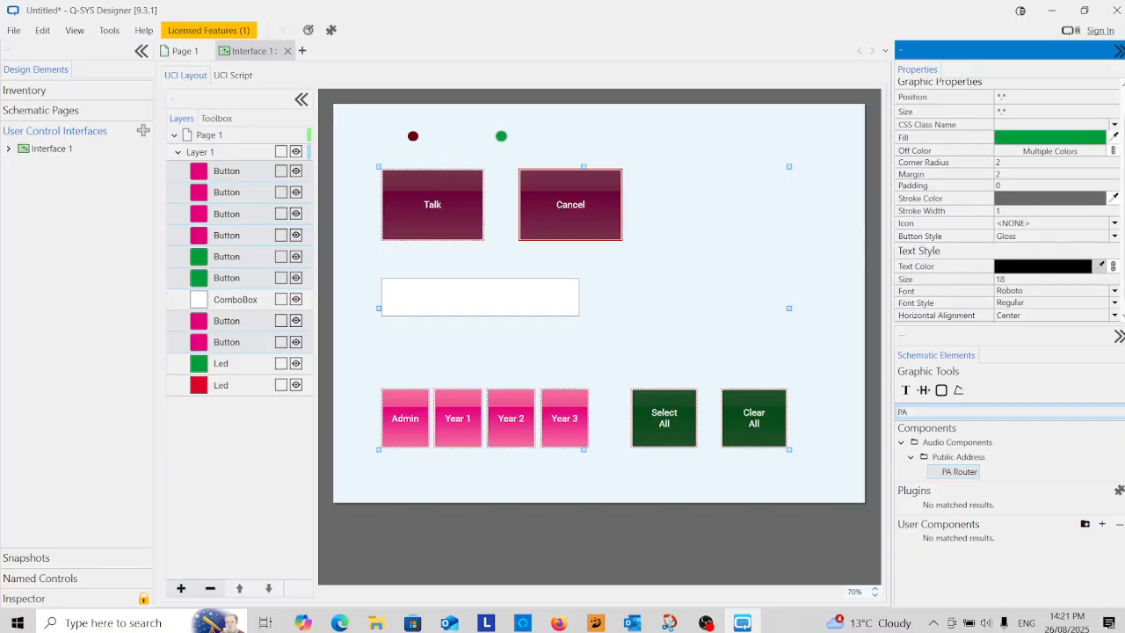
# - Change the font of the selected buttons to Lato with the Bold style
pyautogui.click(1024, 292)
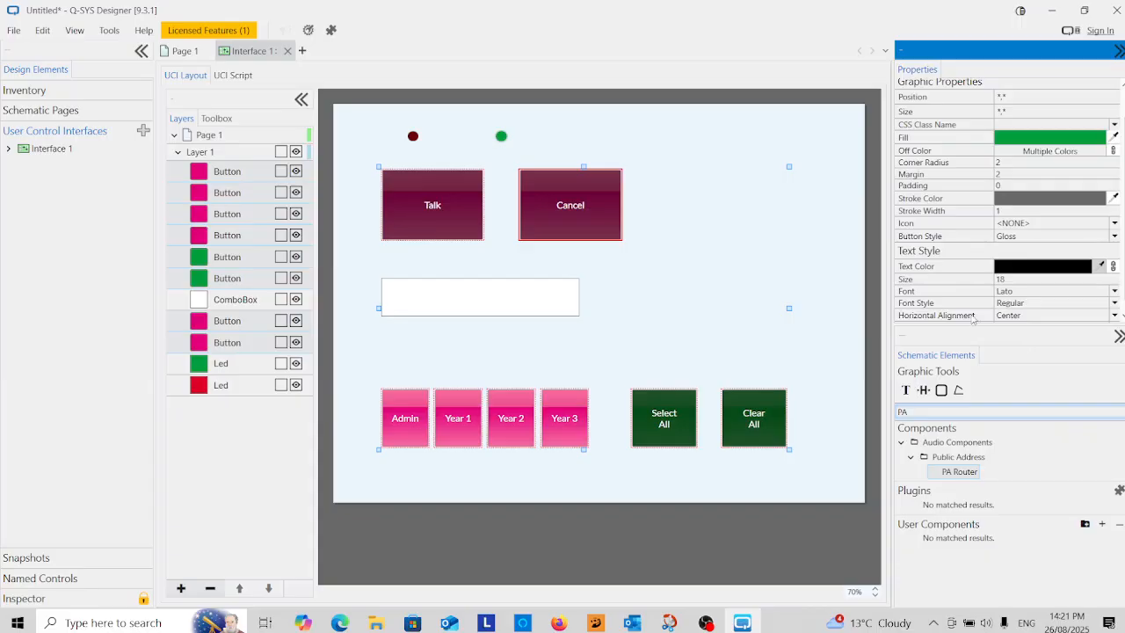
pyautogui.click(1011, 303)
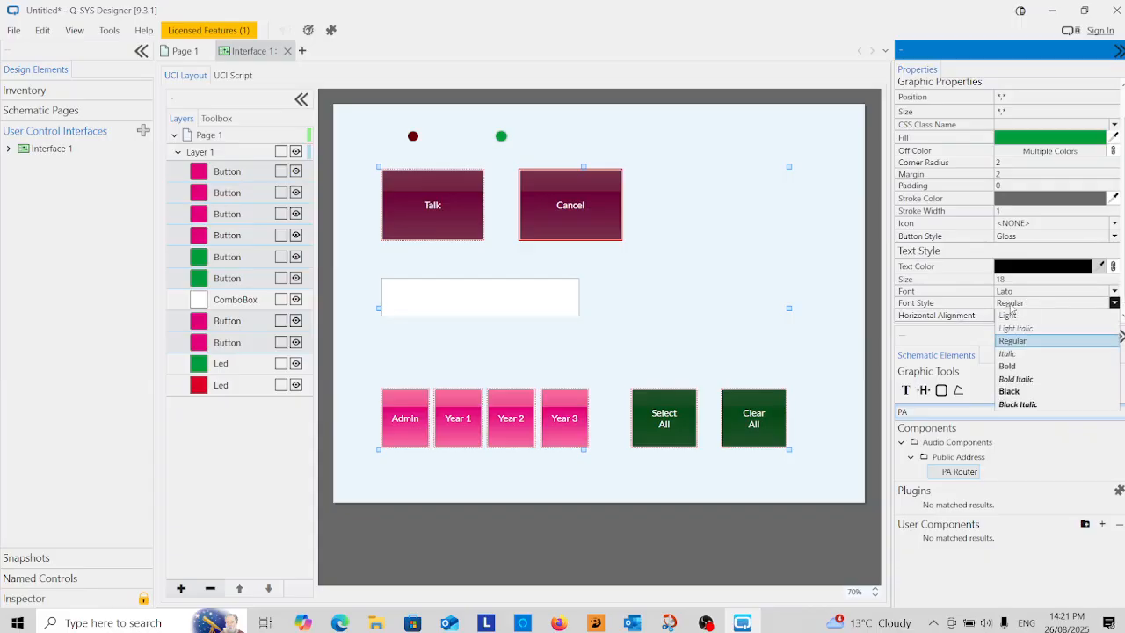
pyautogui.click(1011, 366)
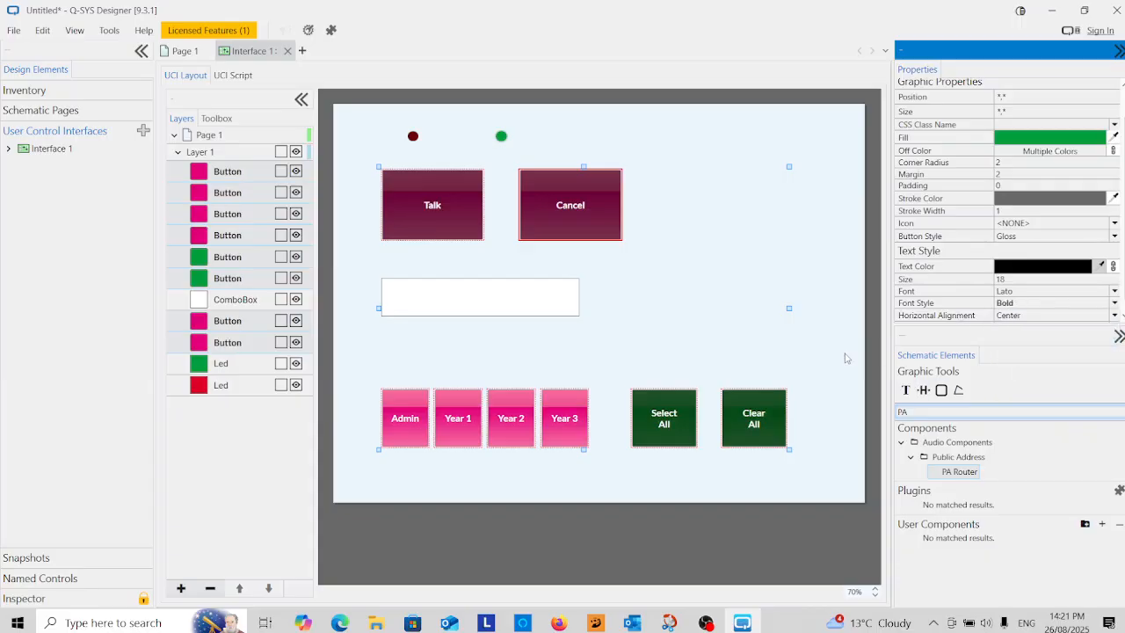
pyautogui.click(776, 312)
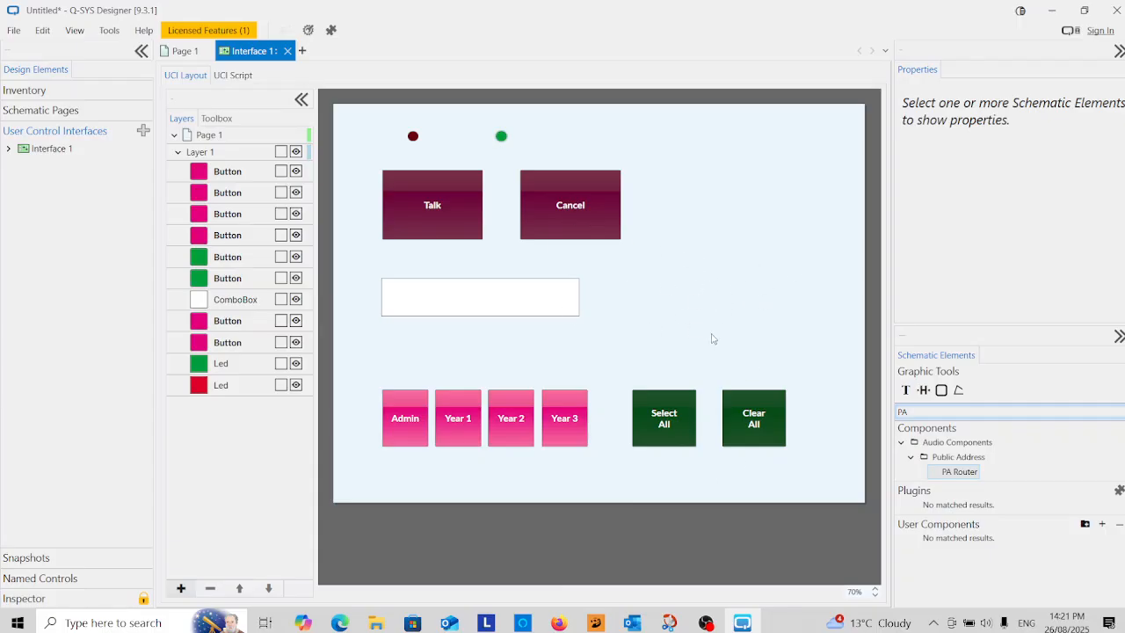
# - Add a Selector component beside the Virtual Page Station on the Page 1 schematic and open its controls below the blocks
pyautogui.click(193, 52)
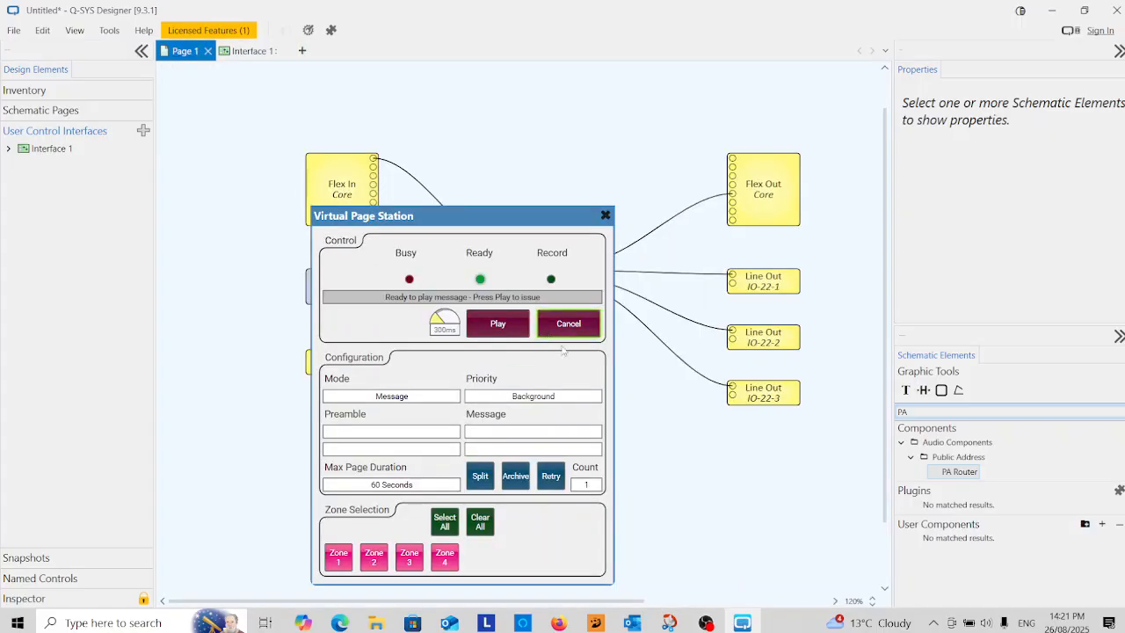
pyautogui.click(606, 215)
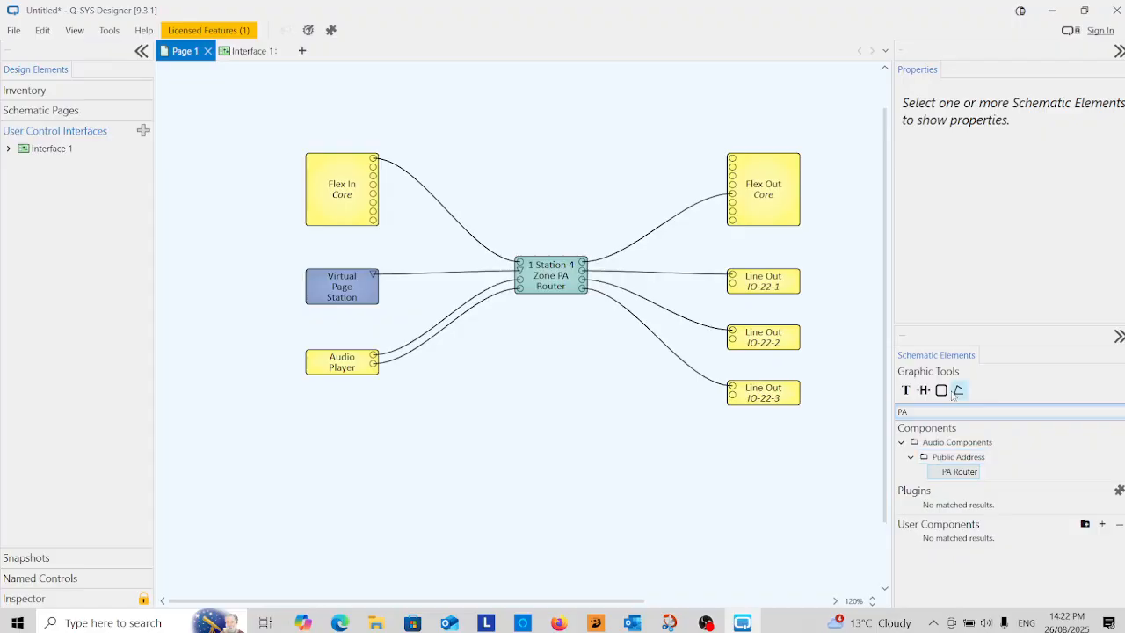
pyautogui.click(919, 411)
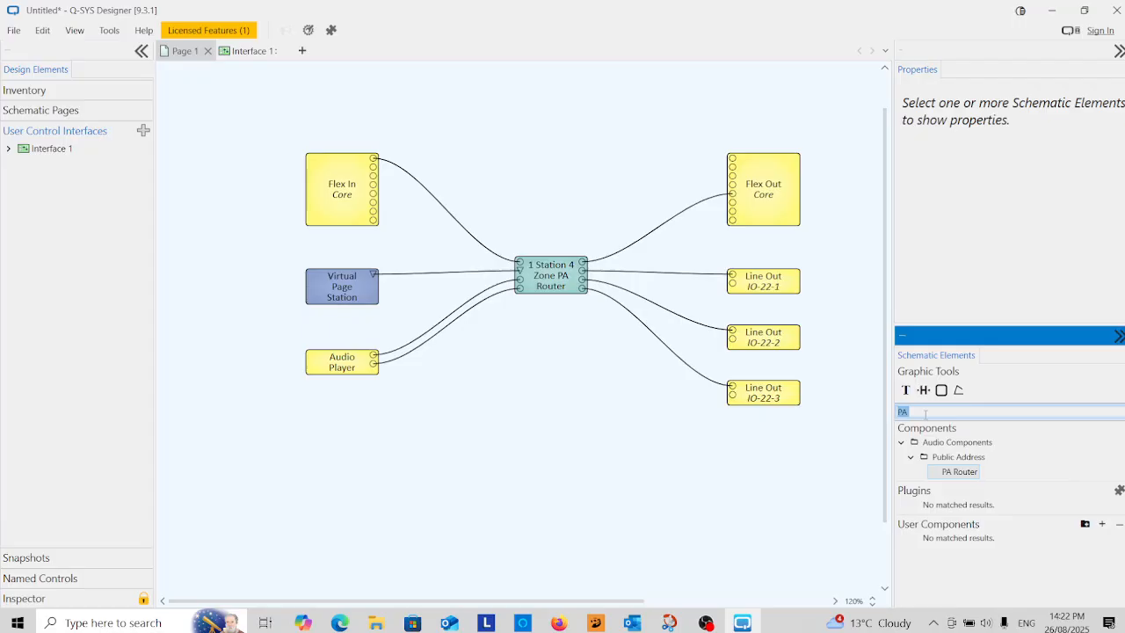
pyautogui.write('selec')
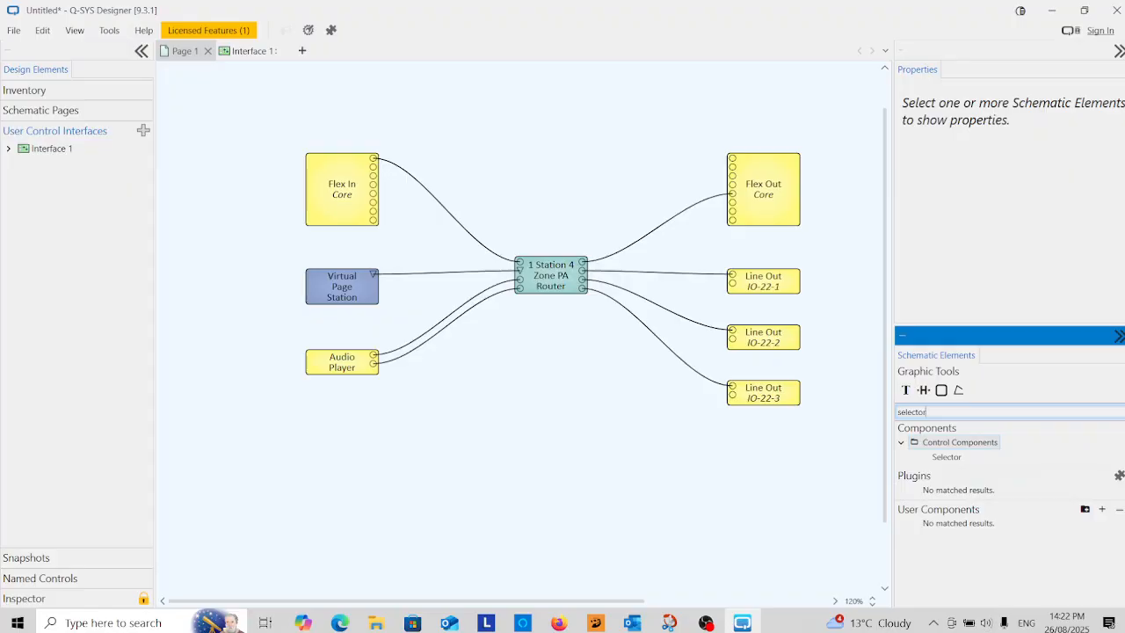
pyautogui.write('tor')
pyautogui.moveTo(946, 457); pyautogui.dragTo(211, 274)
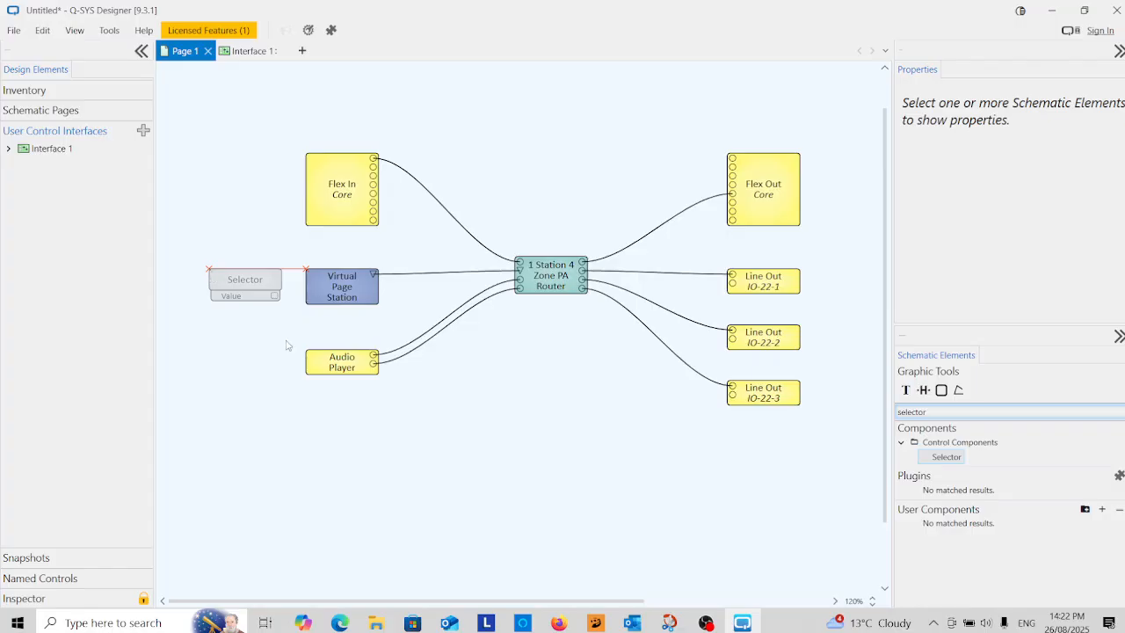
pyautogui.doubleClick(241, 283)
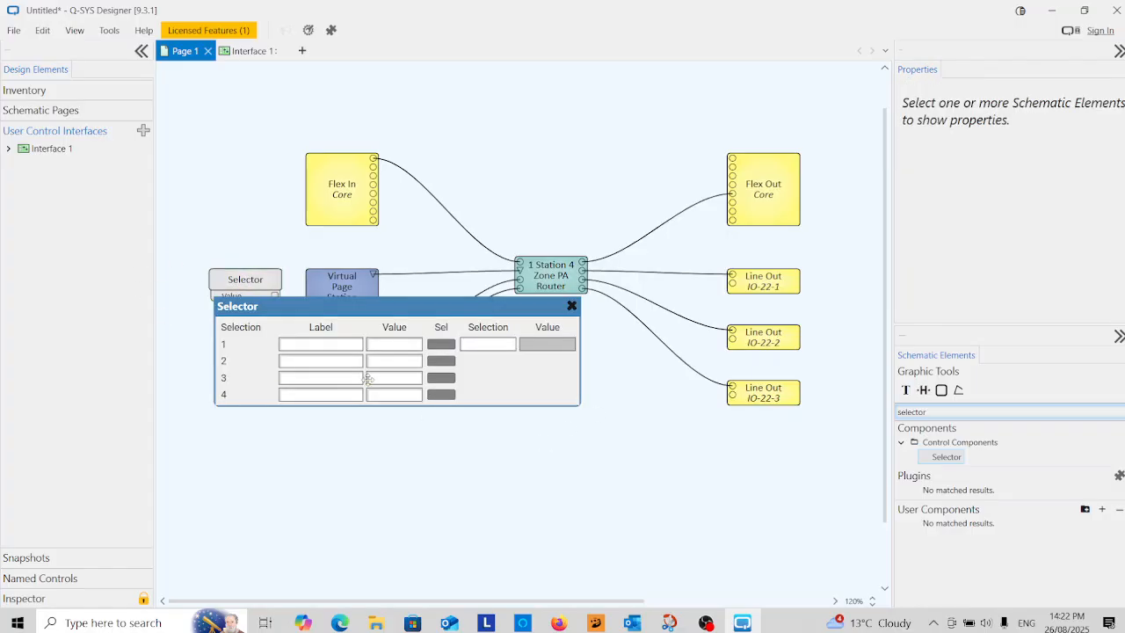
pyautogui.moveTo(437, 308); pyautogui.dragTo(399, 418)
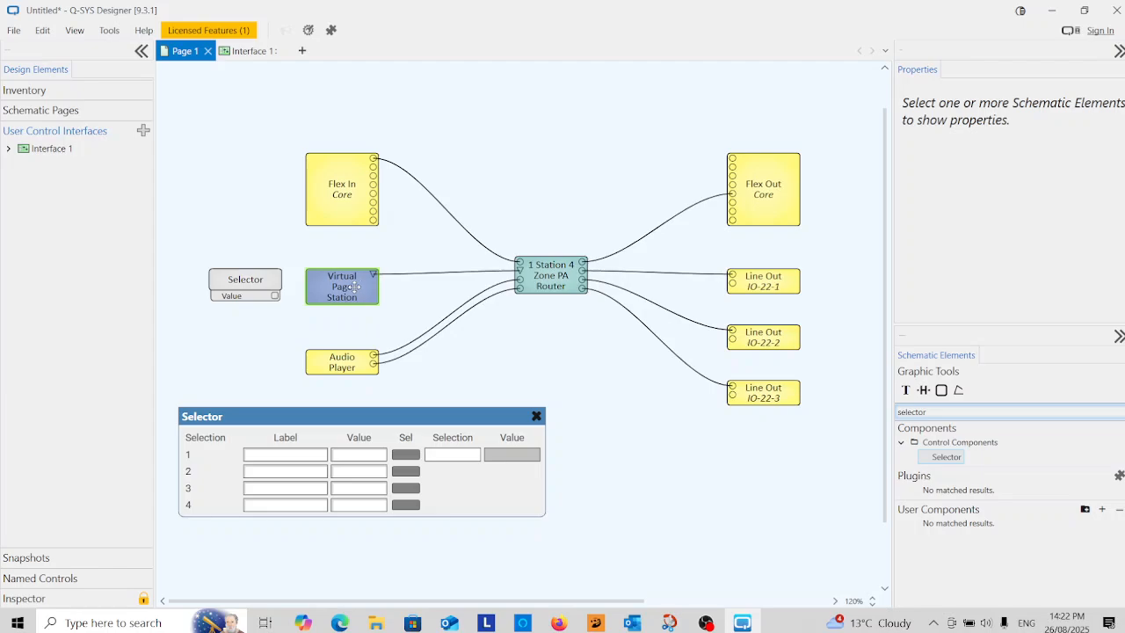
# - Expose the Virtual Page Station's Mode control pin and wire the Selector's Value output to it
pyautogui.click(354, 288)
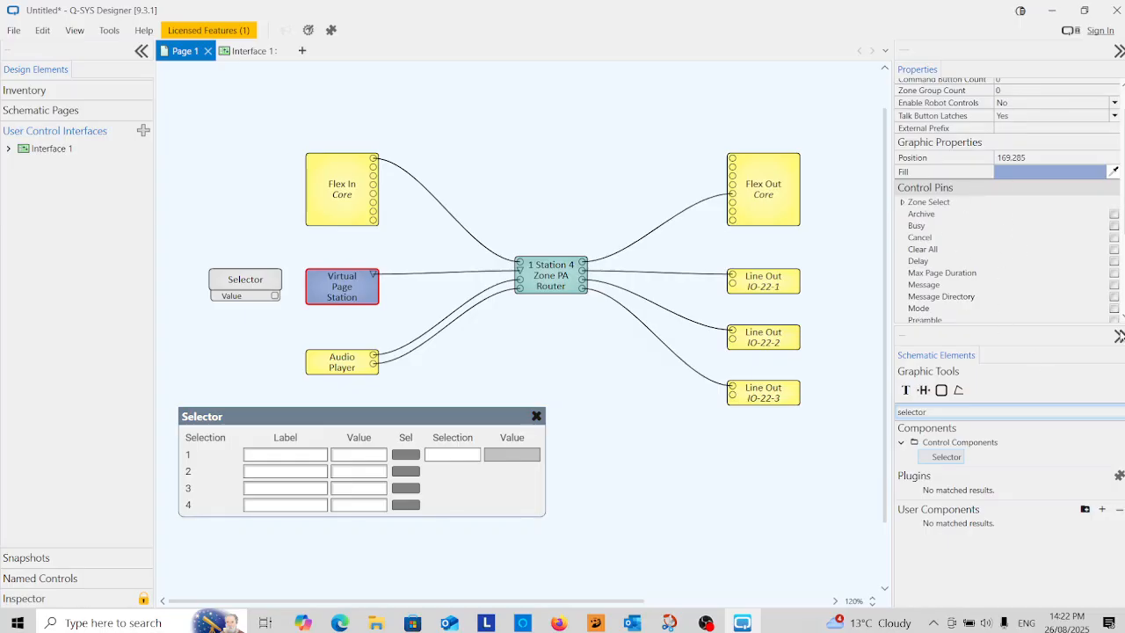
pyautogui.click(1119, 337)
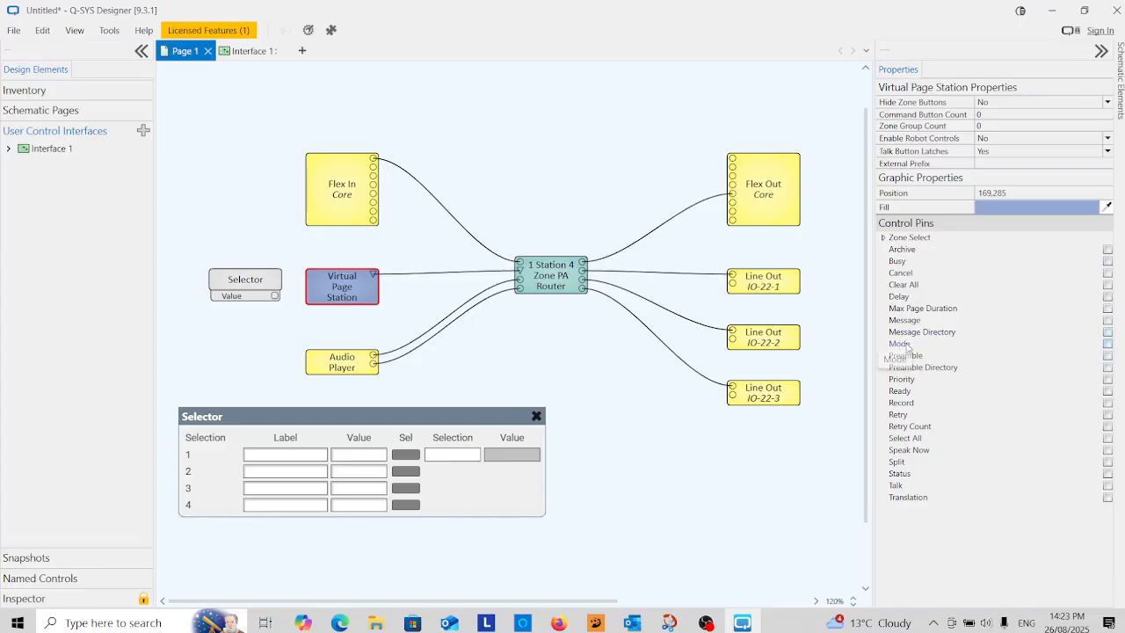
pyautogui.click(1108, 343)
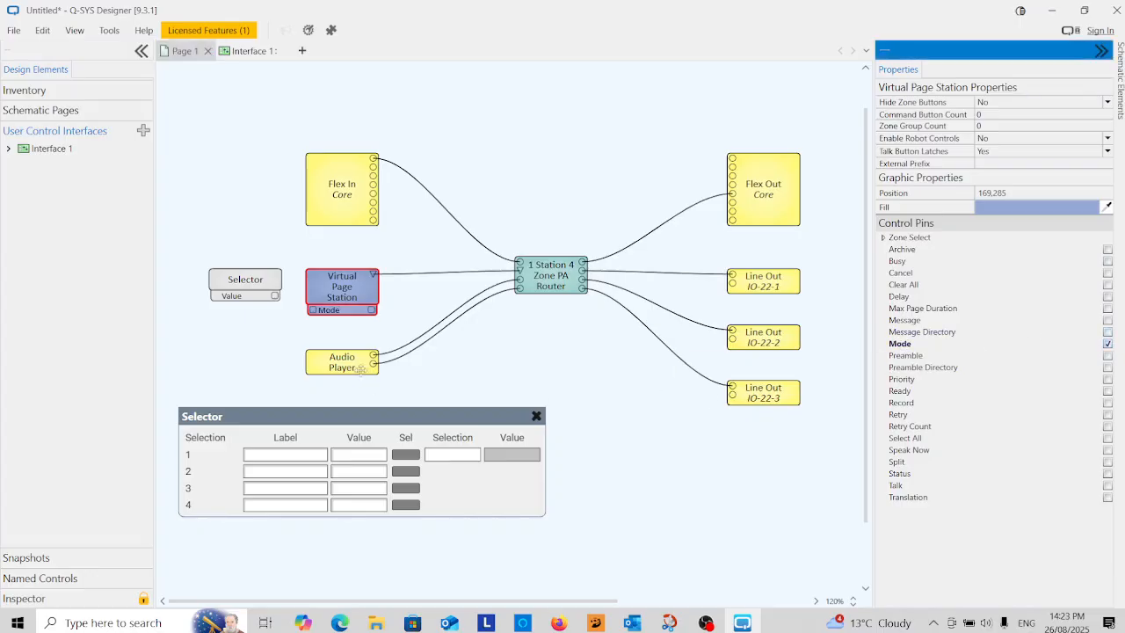
pyautogui.moveTo(249, 288)
pyautogui.mouseDown()
pyautogui.moveTo(249, 303)
pyautogui.moveTo(312, 309)
pyautogui.mouseUp()
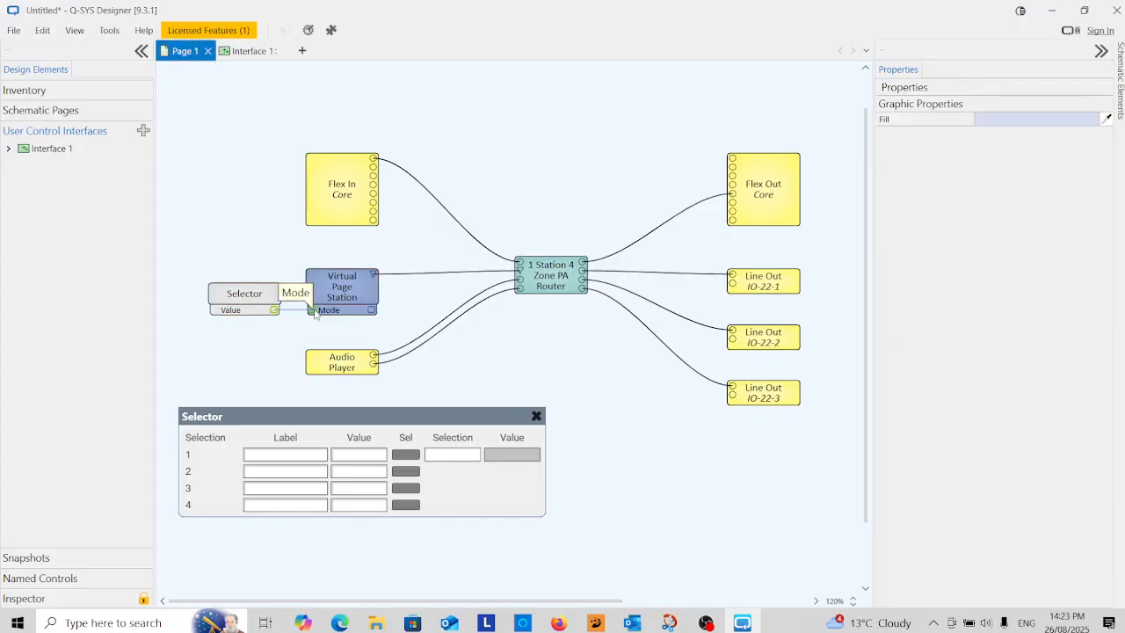
pyautogui.click(256, 349)
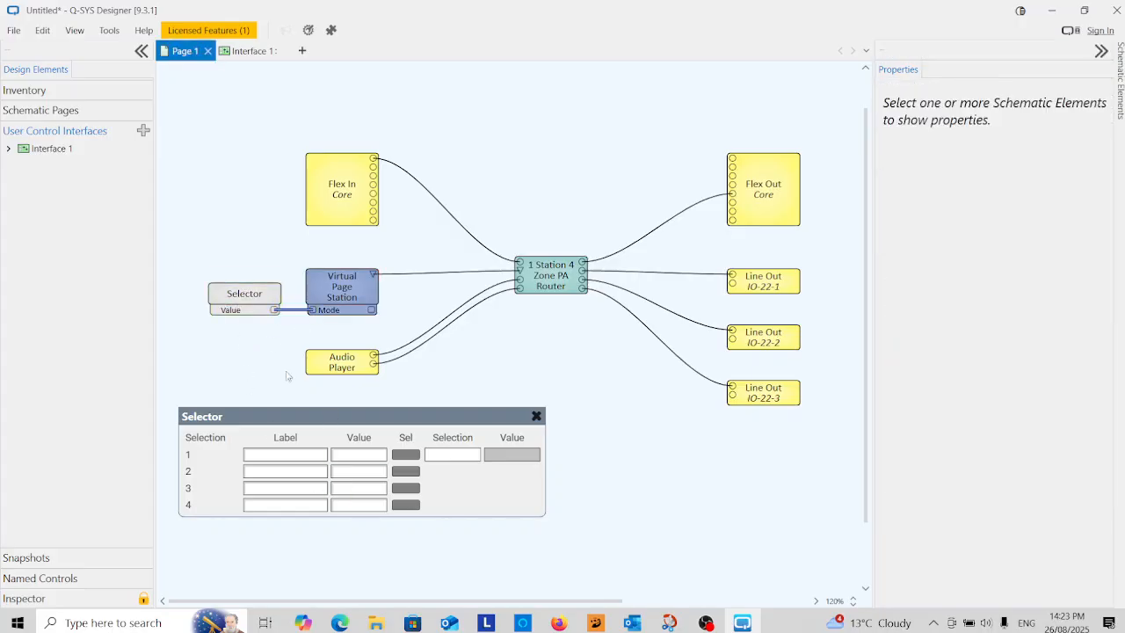
# - Emulate the design and give the Selector's first selection the label Live Page and the value Live
pyautogui.click(13, 30)
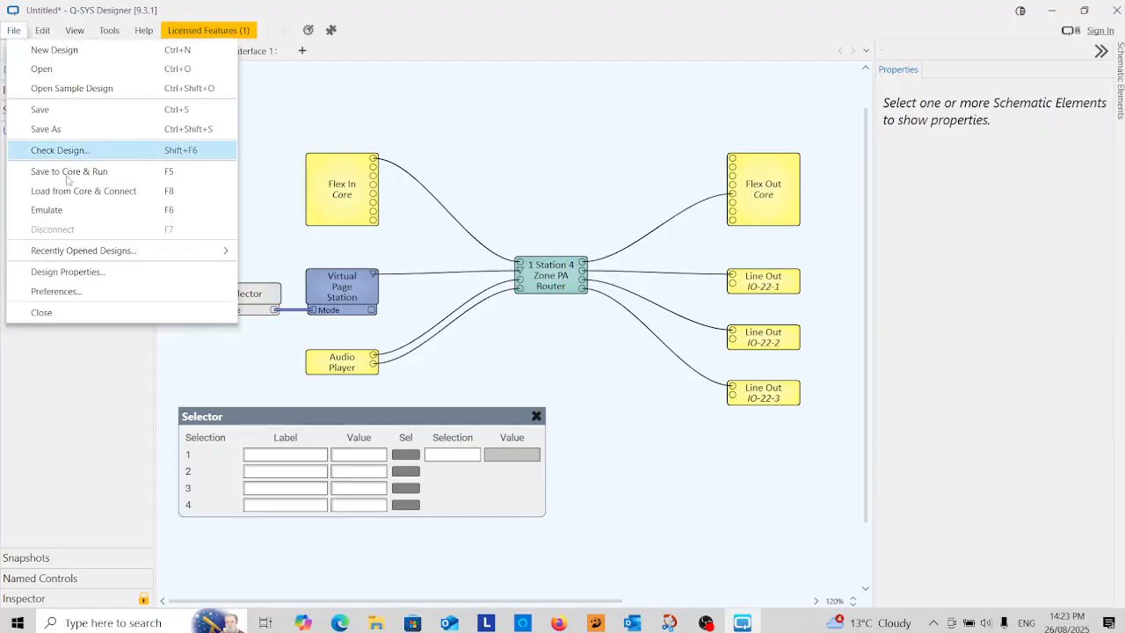
pyautogui.click(69, 216)
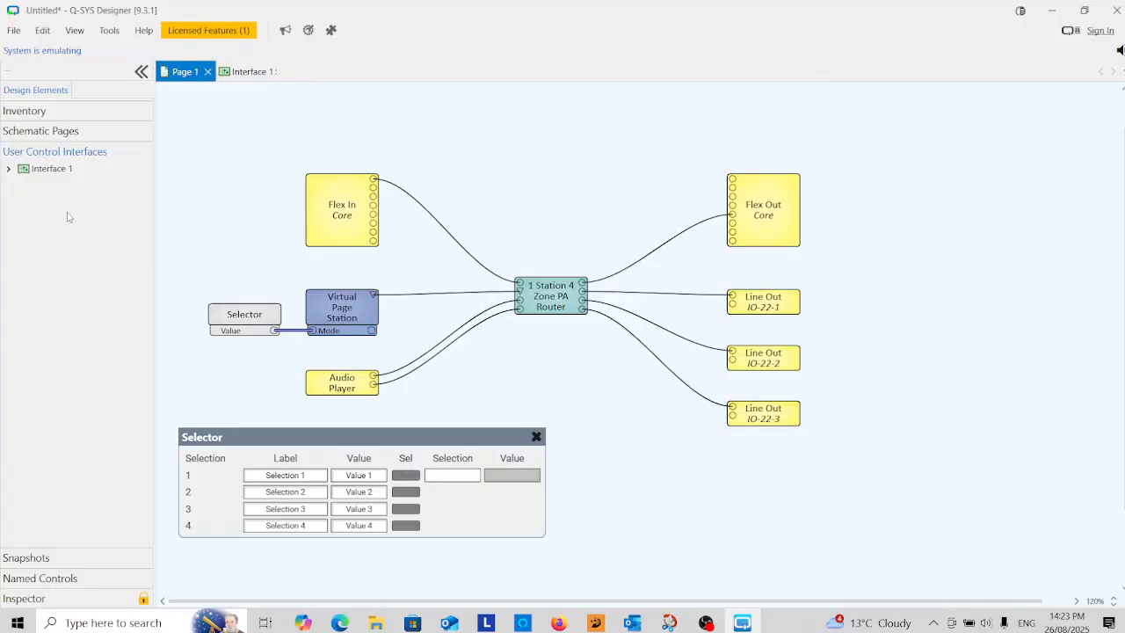
pyautogui.click(287, 479)
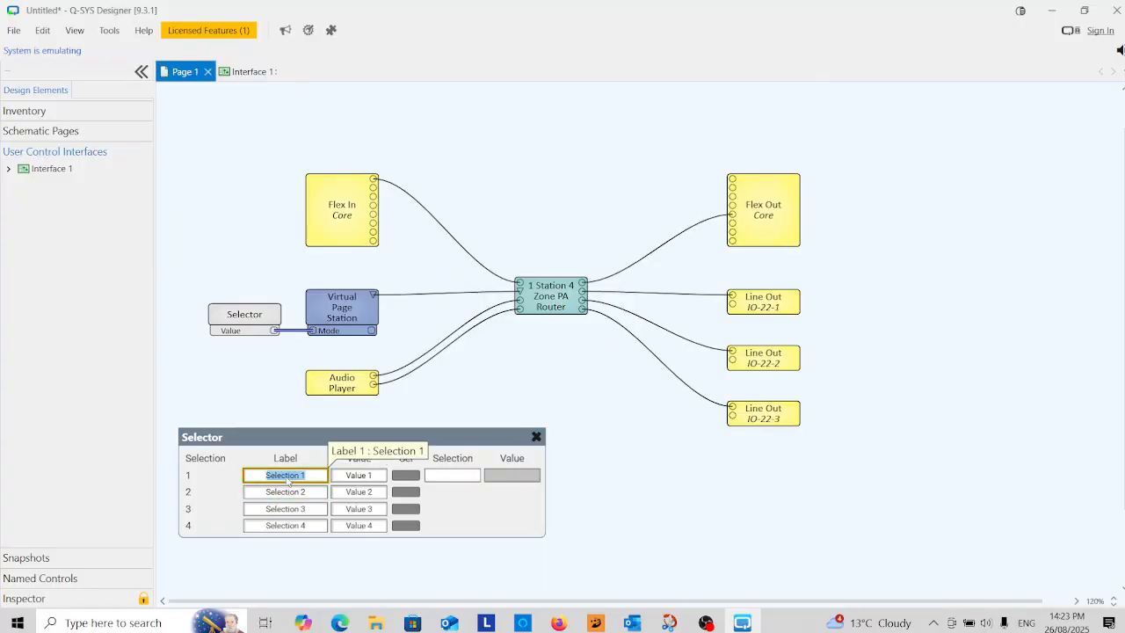
pyautogui.write('Live Page')
pyautogui.click(353, 475)
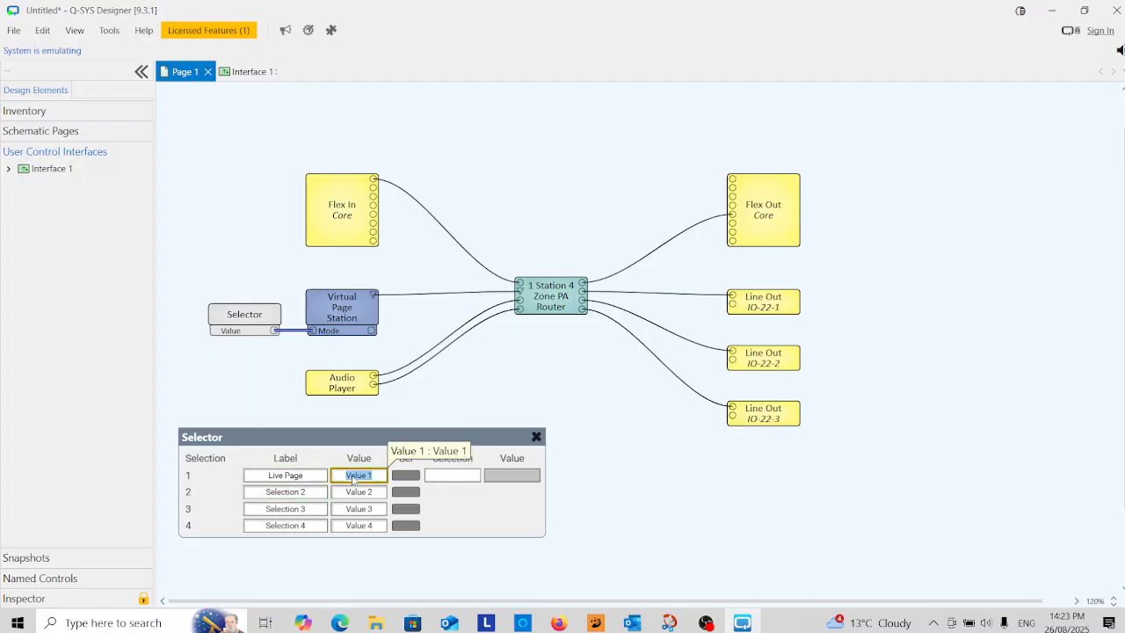
pyautogui.write('Live')
pyautogui.press('Return')
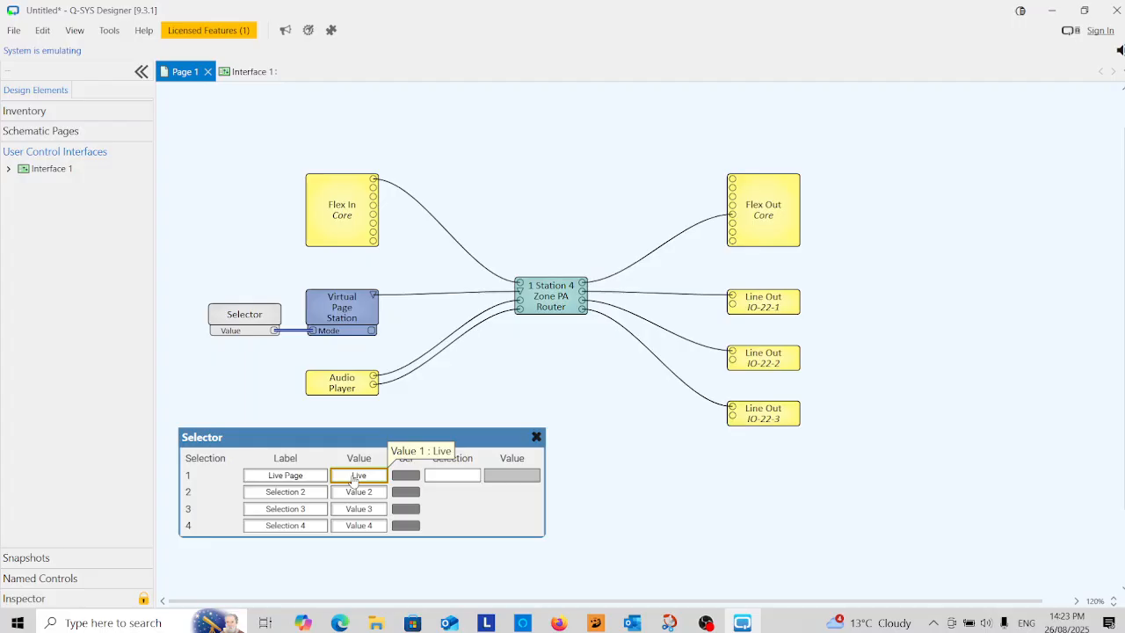
# - Give the Selector's second selection the label Message/bell and the value Message
pyautogui.click(589, 485)
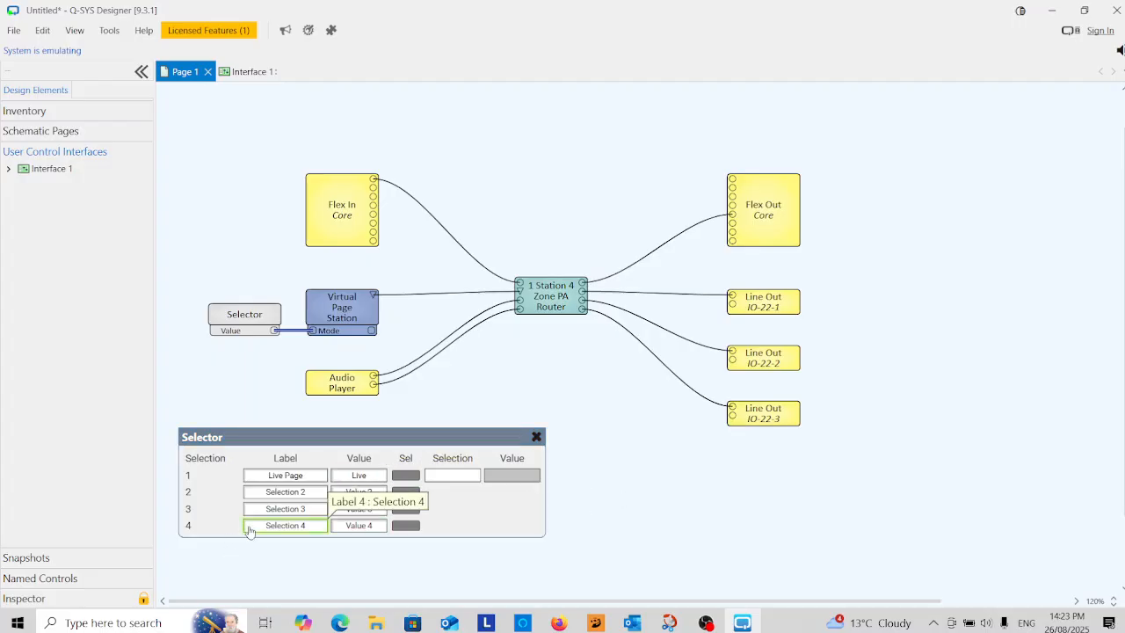
pyautogui.click(284, 492)
pyautogui.write('Message')
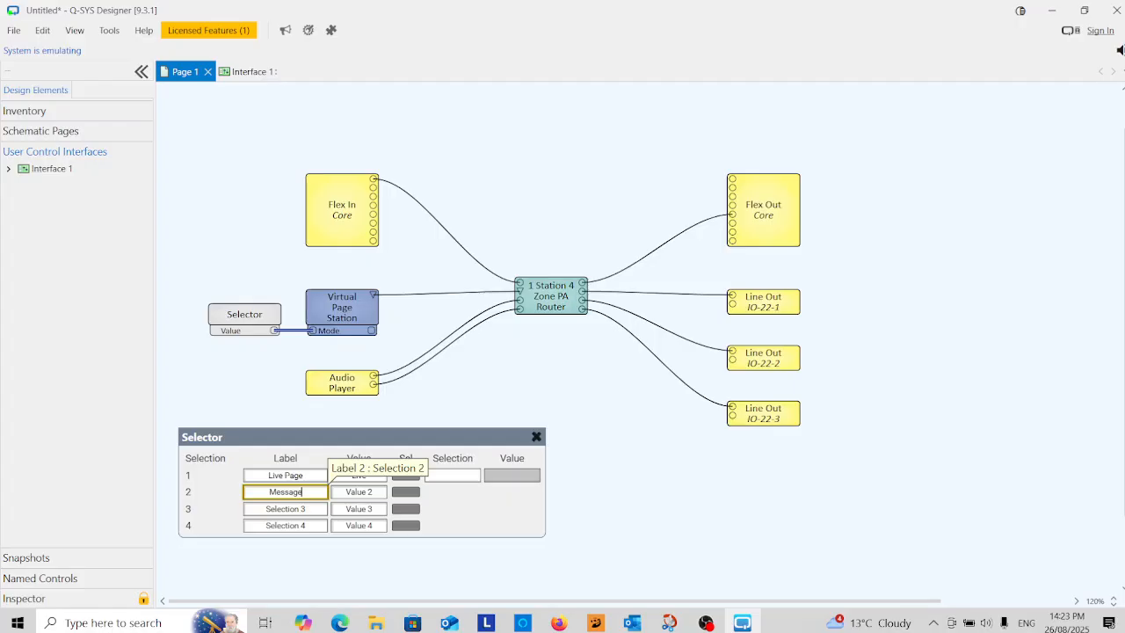
pyautogui.write('/bell')
pyautogui.click(363, 493)
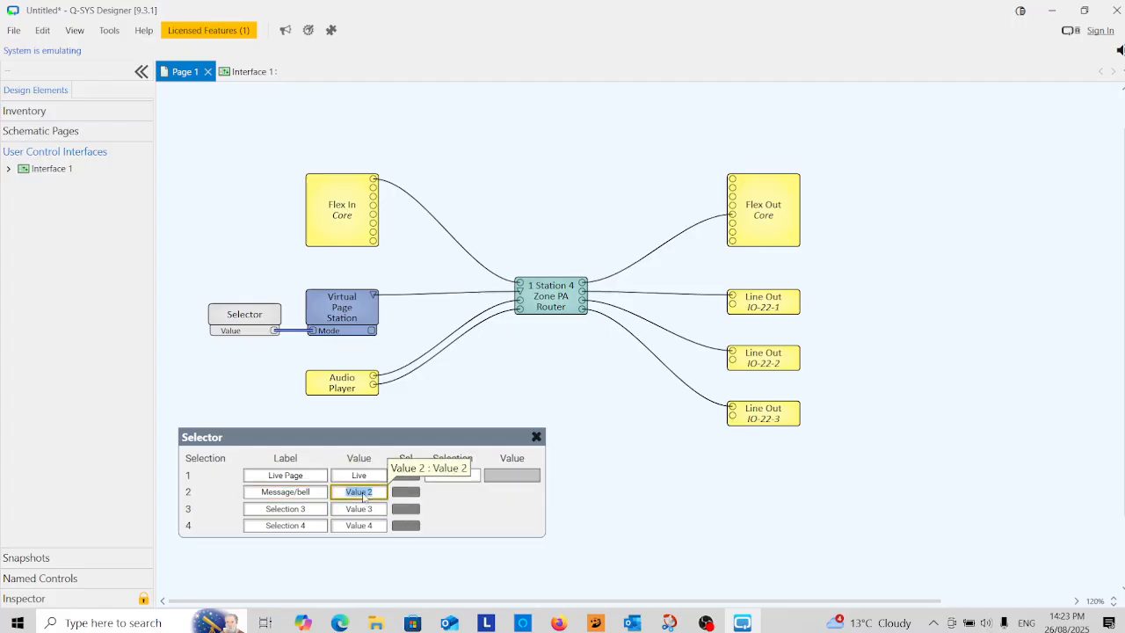
pyautogui.write('Message')
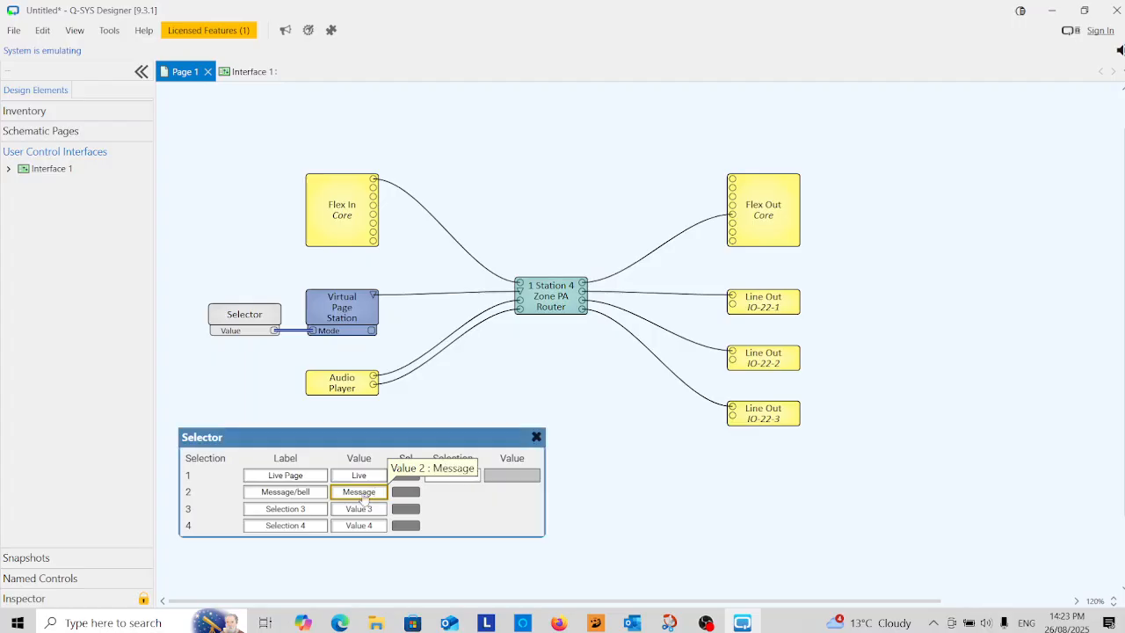
pyautogui.click(666, 481)
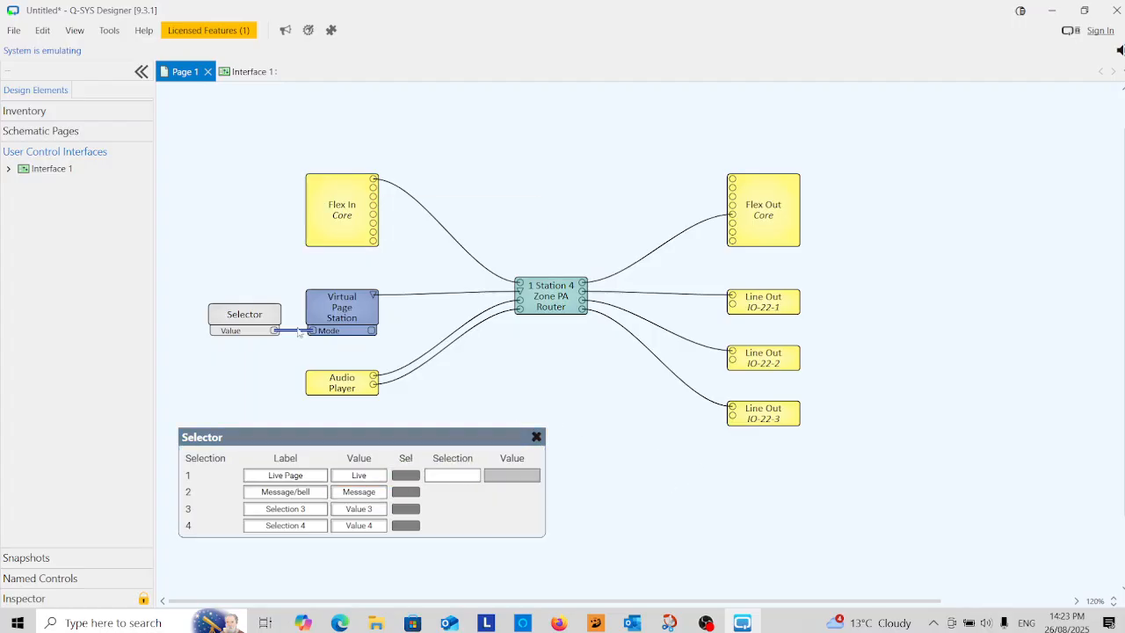
# - Open the Virtual Page Station's controls beside the Selector and test its mode with selections 1 and 2
pyautogui.click(342, 304)
pyautogui.doubleClick(342, 304)
pyautogui.moveTo(426, 225); pyautogui.dragTo(668, 124)
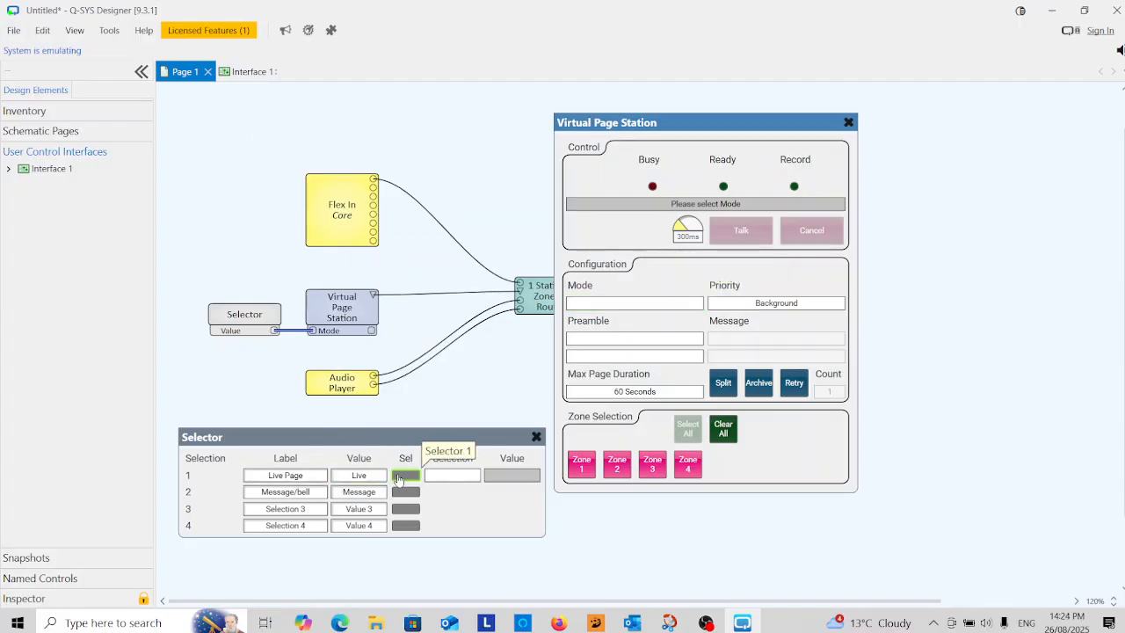
pyautogui.click(398, 477)
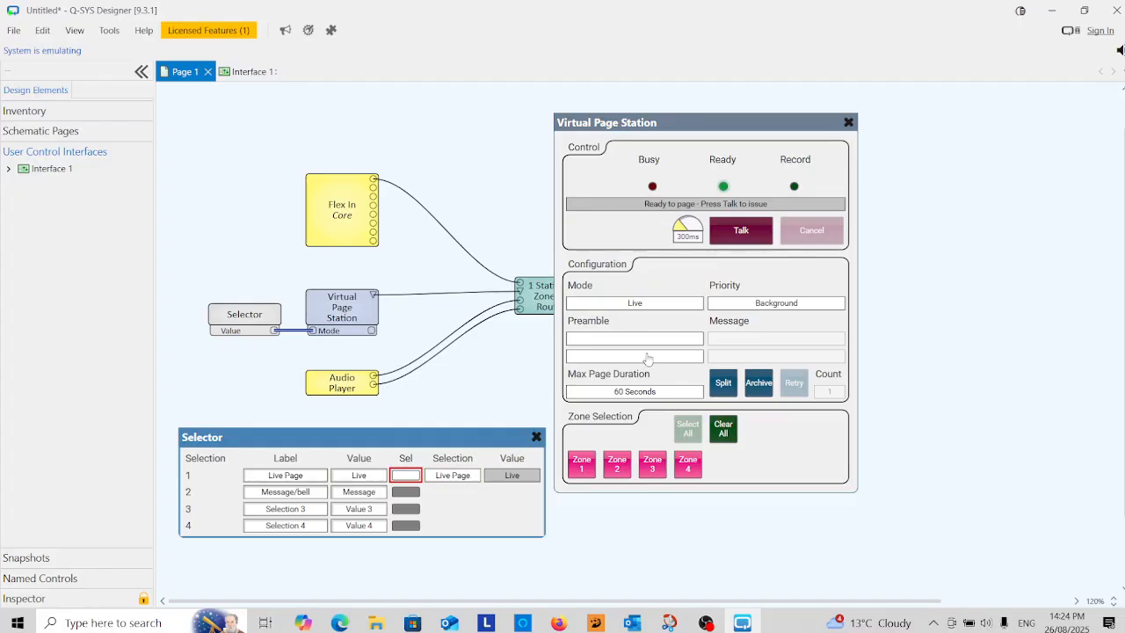
pyautogui.click(409, 498)
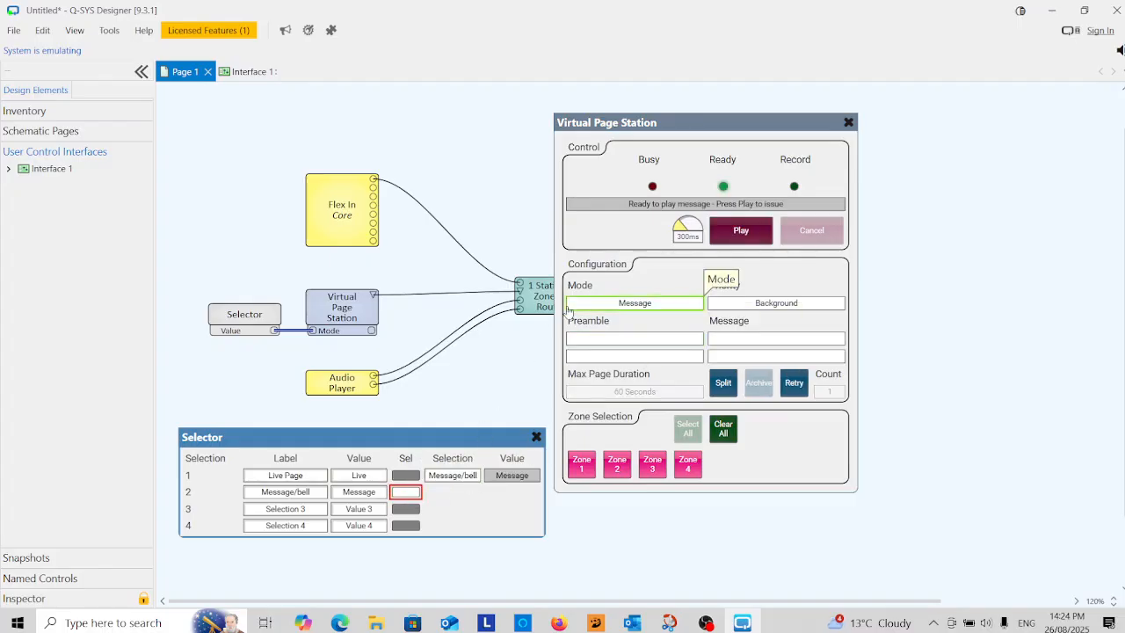
# - Disconnect from emulation and copy the Selector's first two selection buttons onto the Interface 1 layout, near its right edge
pyautogui.click(13, 30)
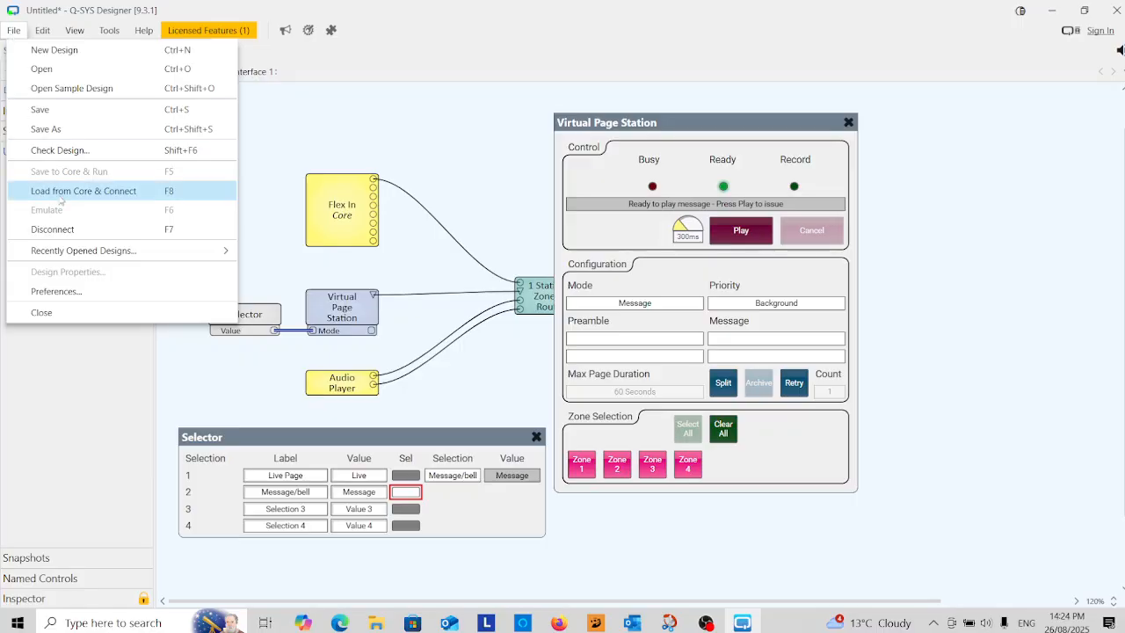
pyautogui.click(57, 233)
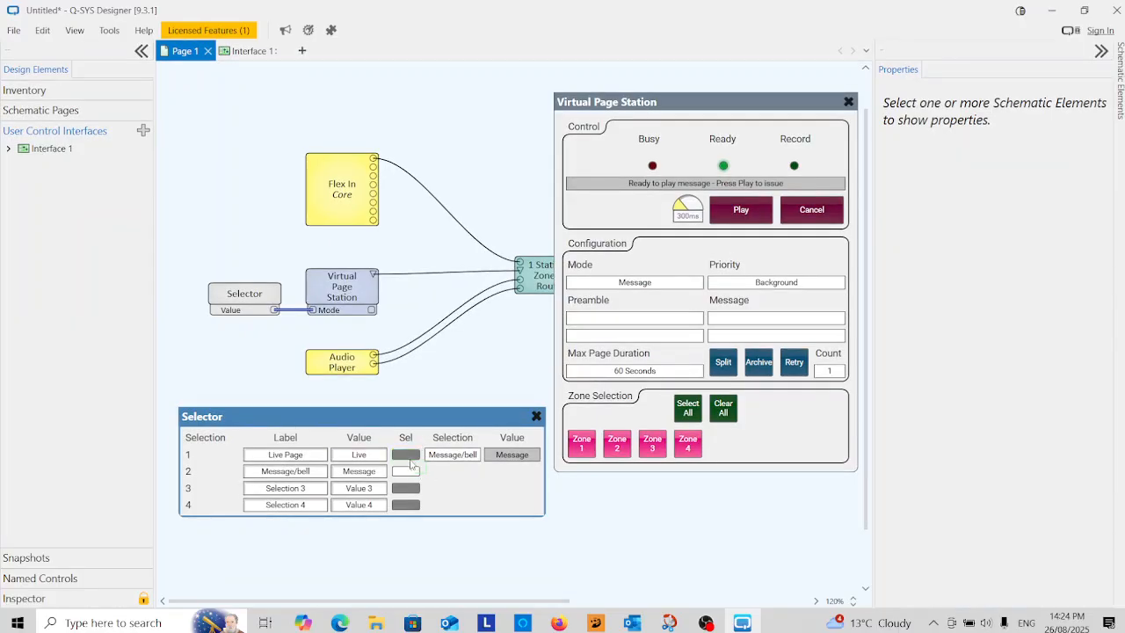
pyautogui.click(407, 458)
pyautogui.click(430, 476)
pyautogui.click(405, 458)
pyautogui.moveTo(405, 457); pyautogui.dragTo(831, 345)
# - Move the upper Selector button up to position 692,286, leaving a gap above the lower one
pyautogui.click(754, 291)
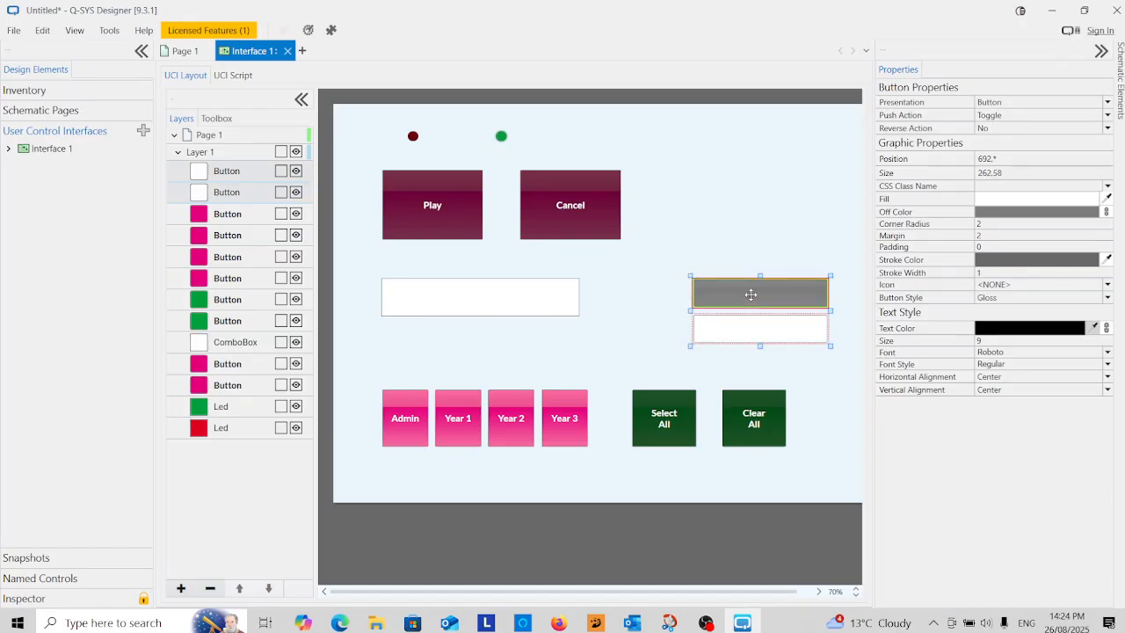
pyautogui.moveTo(767, 297); pyautogui.dragTo(764, 269)
pyautogui.click(745, 360)
# - Set the text of both Selector buttons to size 18 in Lato Bold
pyautogui.click(774, 281)
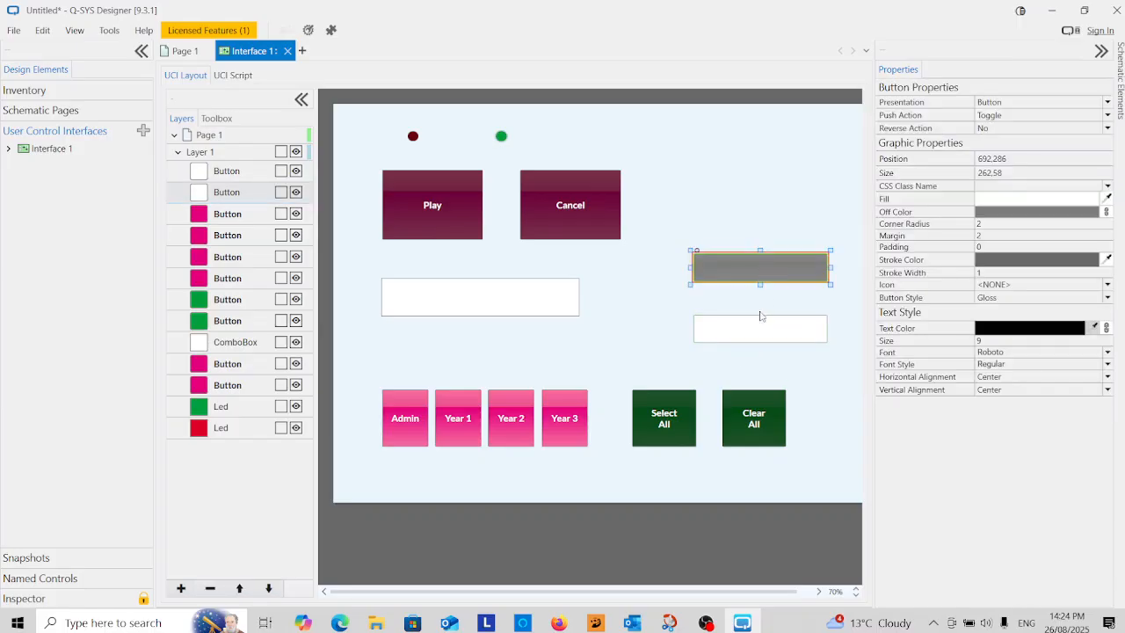
pyautogui.keyDown('ctrl'); pyautogui.click(754, 325); pyautogui.keyUp('ctrl')
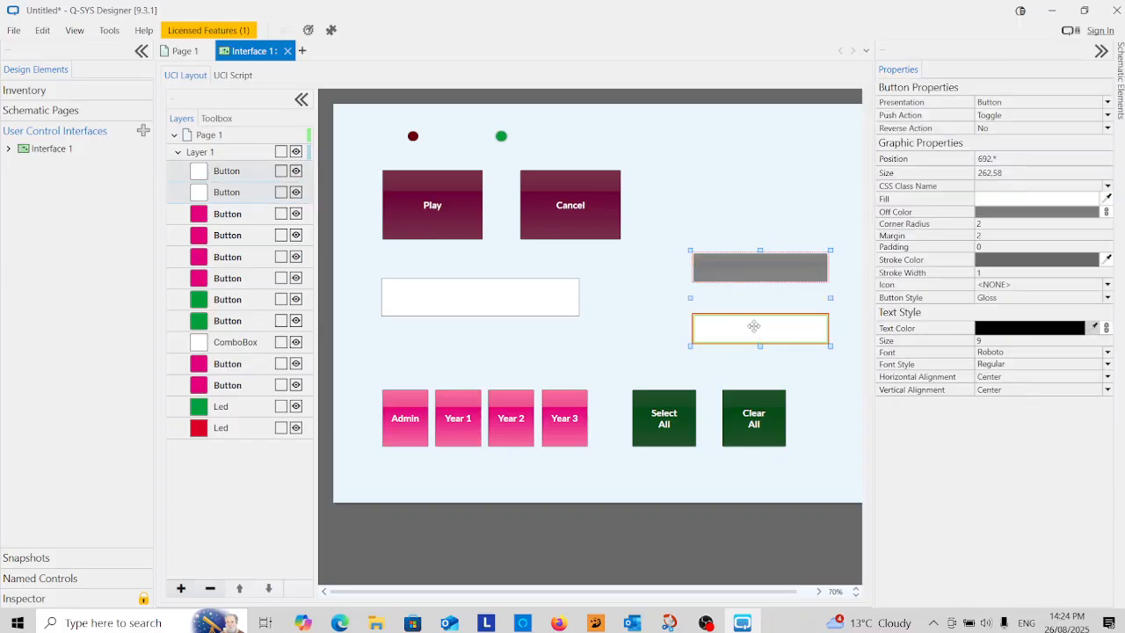
pyautogui.doubleClick(991, 340)
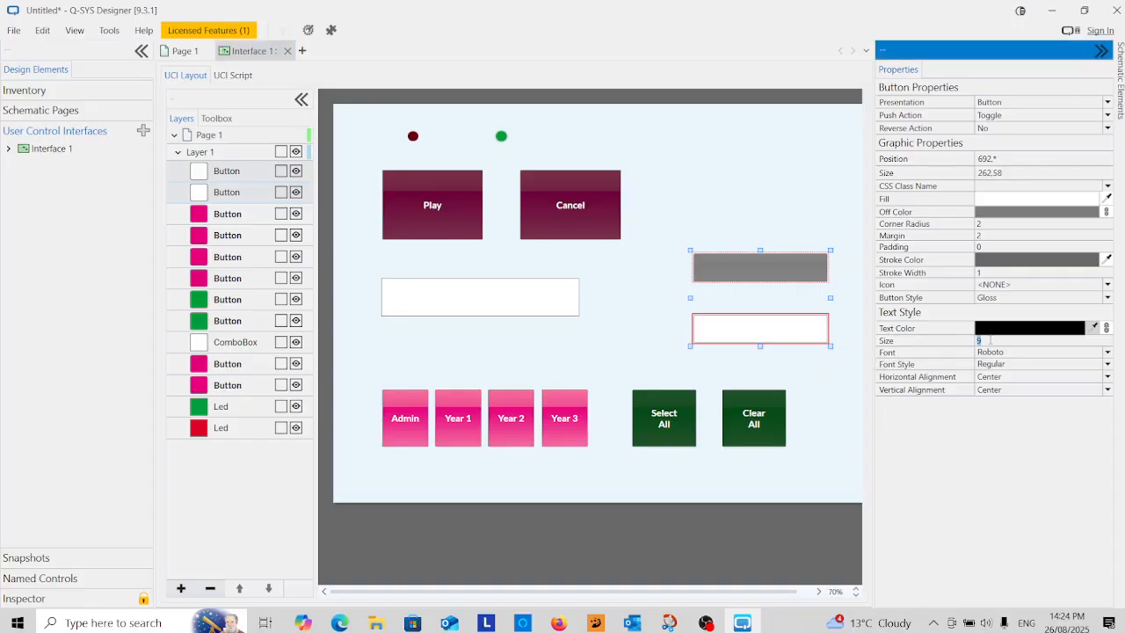
pyautogui.write('18')
pyautogui.click(1019, 352)
pyautogui.click(1008, 403)
pyautogui.click(1004, 365)
pyautogui.click(1005, 428)
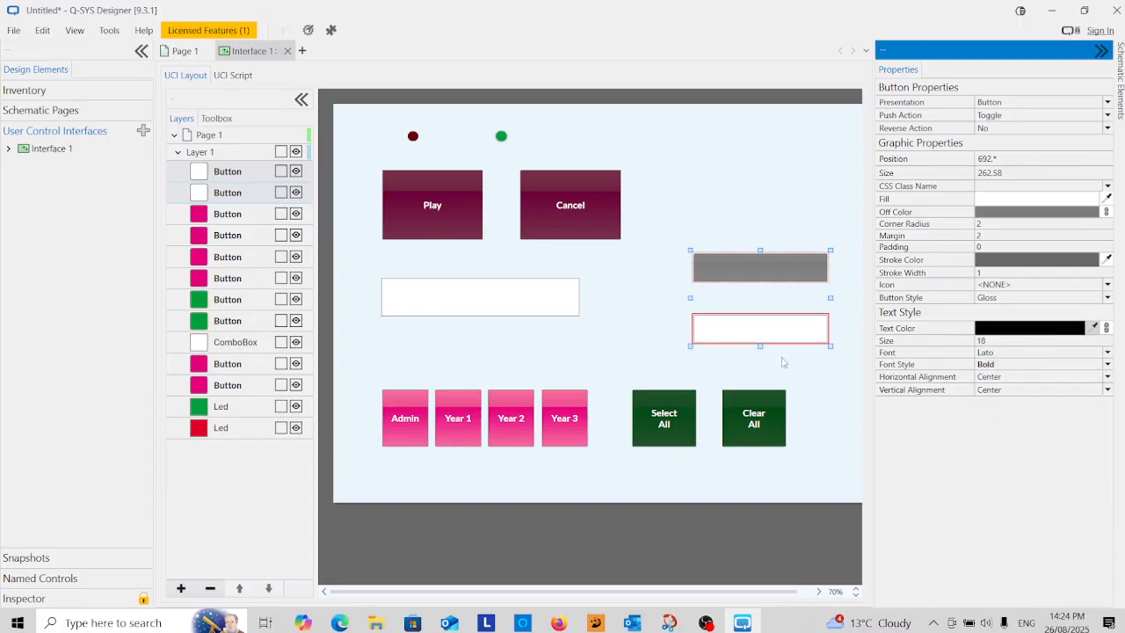
# - Label the upper Selector button Live Page and the lower one Message/Bell
pyautogui.doubleClick(745, 270)
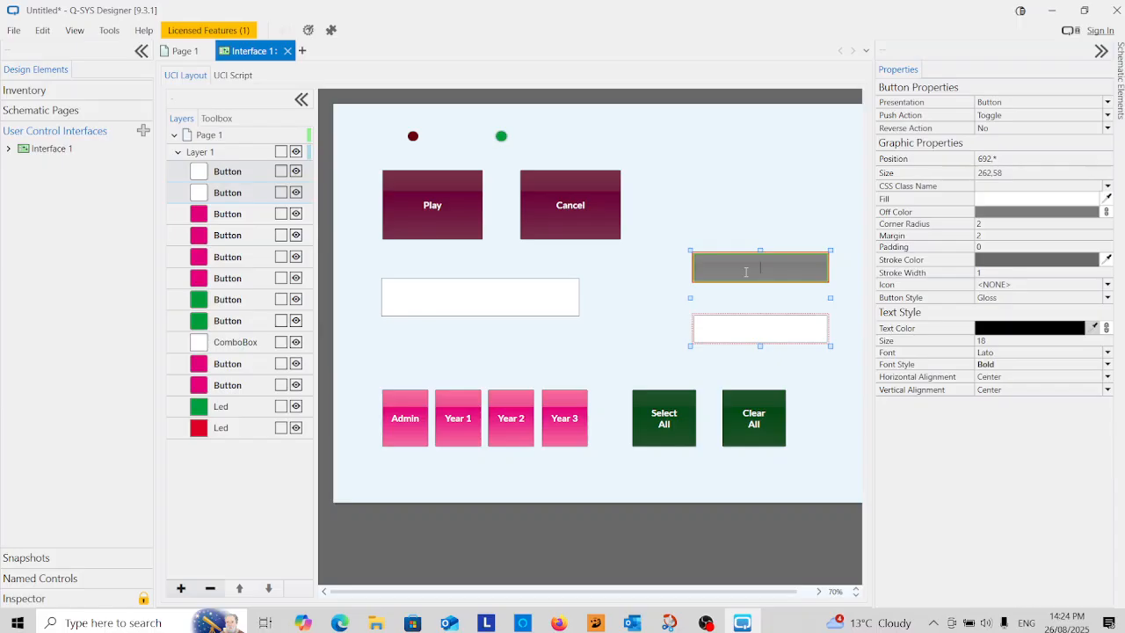
pyautogui.write('Live Page')
pyautogui.click(752, 329)
pyautogui.doubleClick(752, 331)
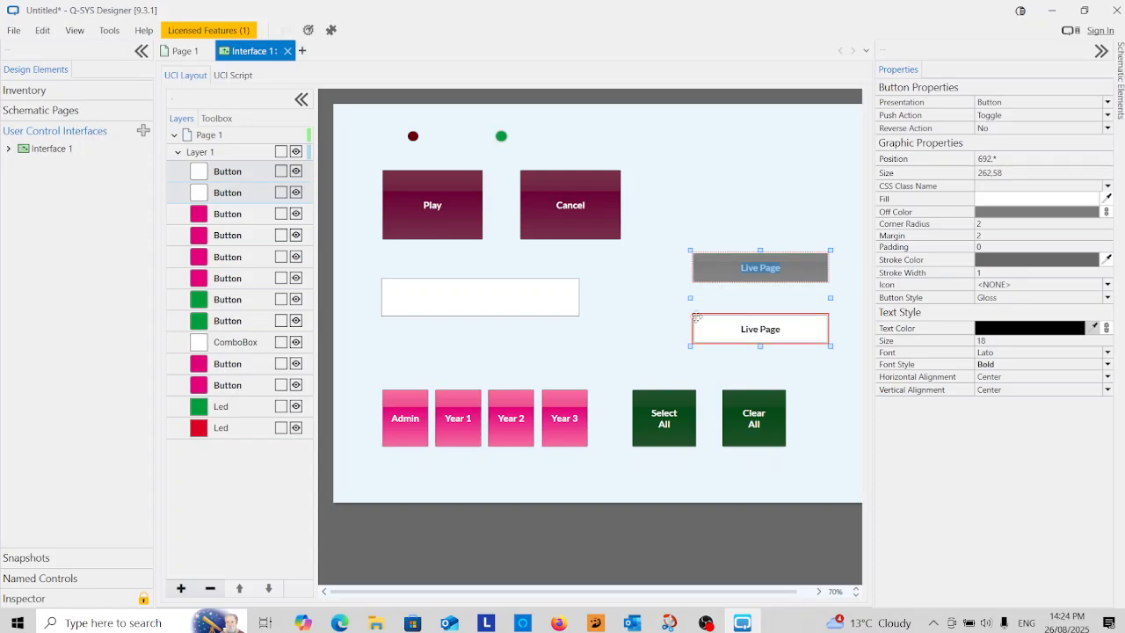
pyautogui.click(625, 340)
pyautogui.click(770, 328)
pyautogui.doubleClick(770, 328)
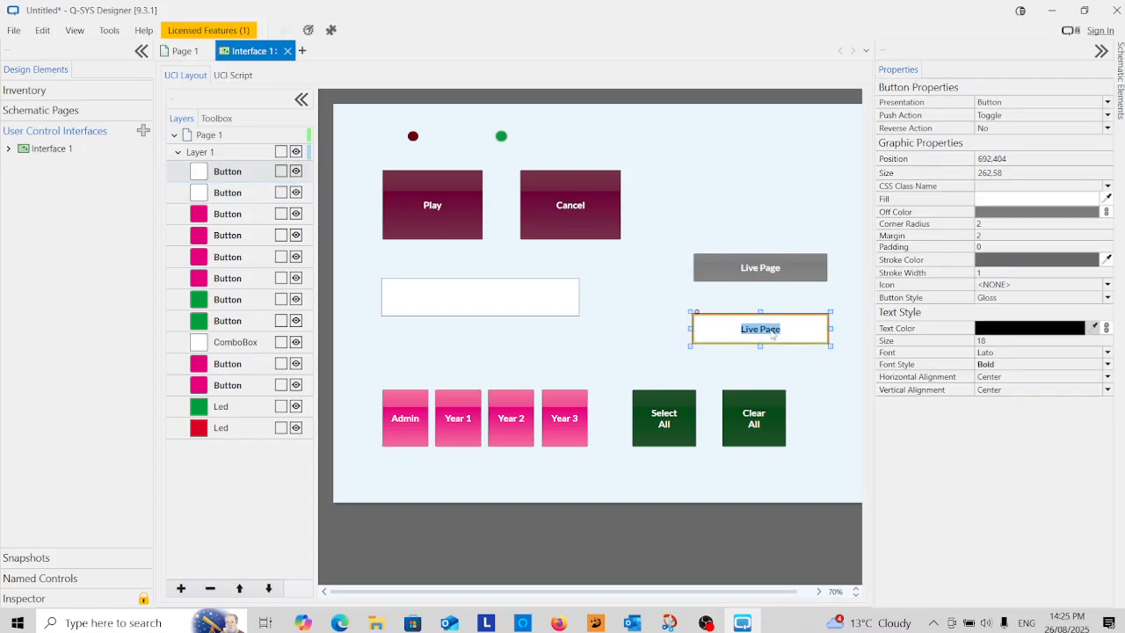
pyautogui.write('Message/Bell')
pyautogui.click(648, 348)
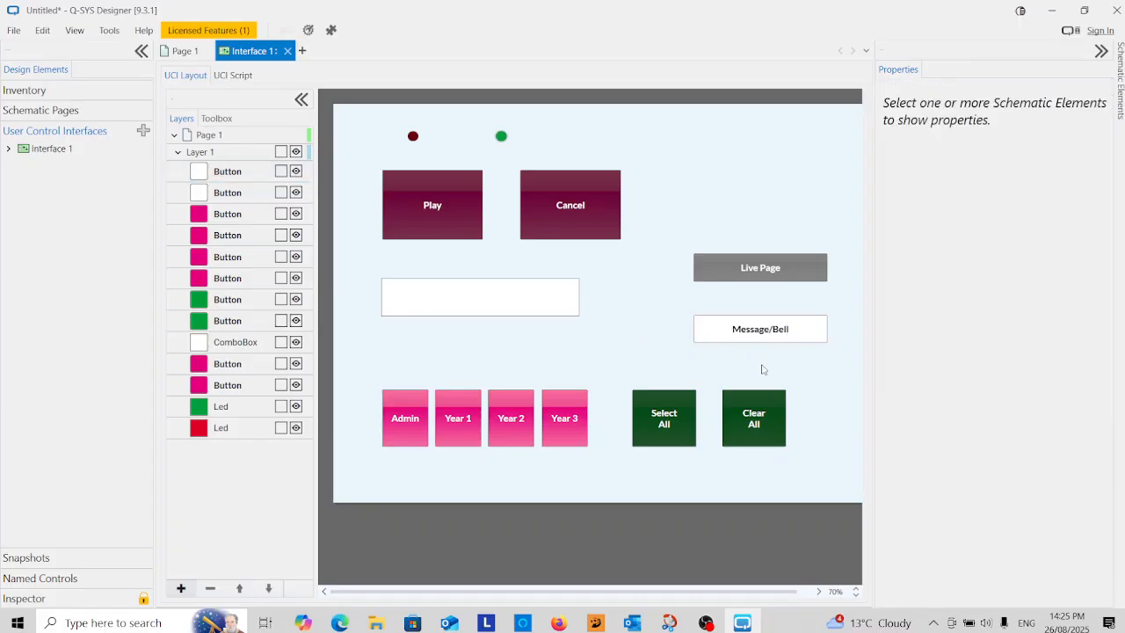
# - Emulate the design and test playing a message to only the Admin zone from Interface 1 in Message/Bell mode
pyautogui.click(1101, 51)
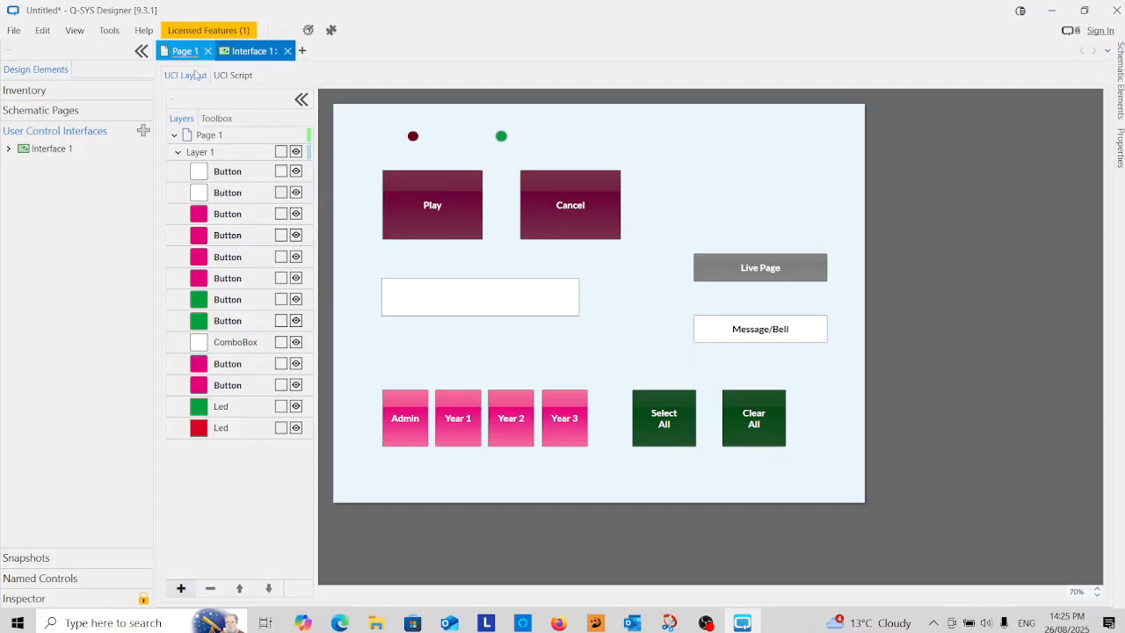
pyautogui.click(15, 32)
pyautogui.click(68, 215)
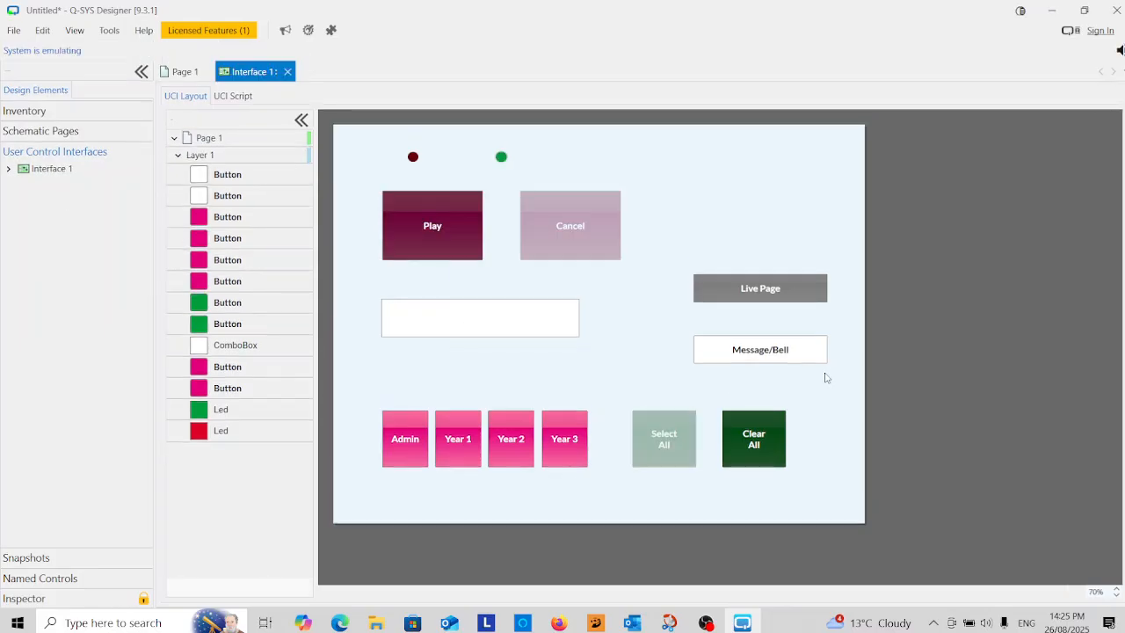
pyautogui.click(771, 450)
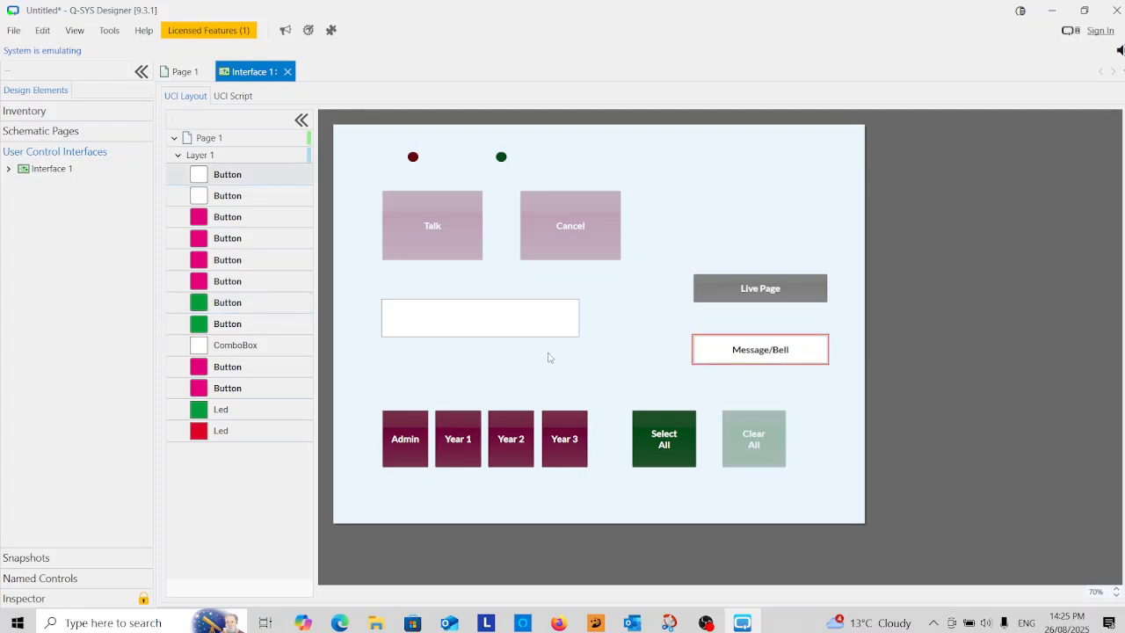
pyautogui.click(391, 445)
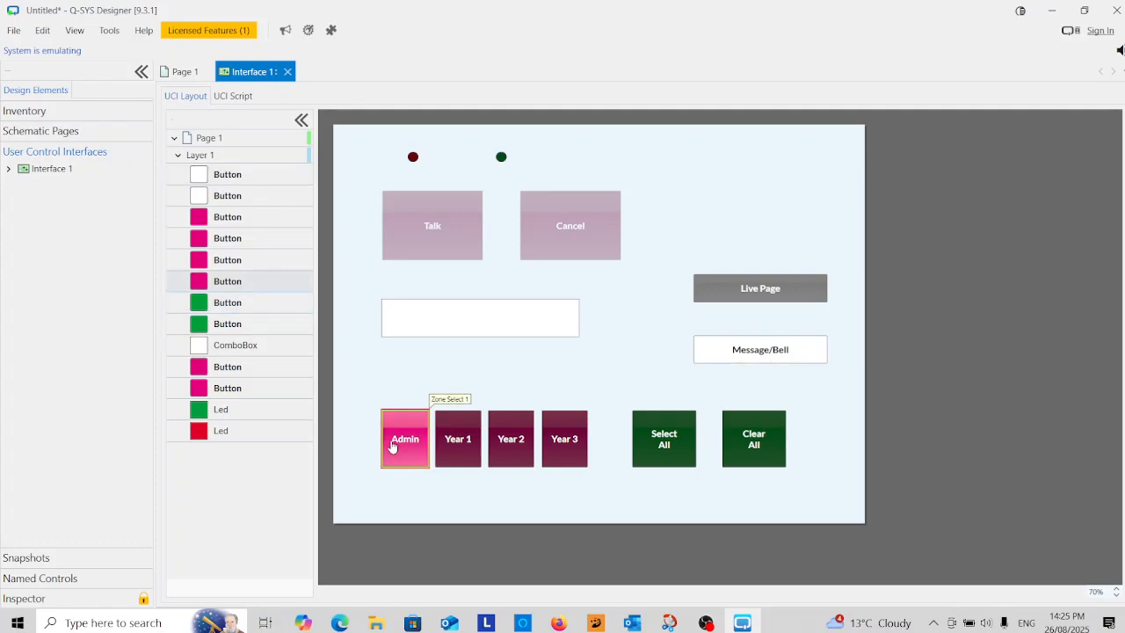
pyautogui.click(410, 242)
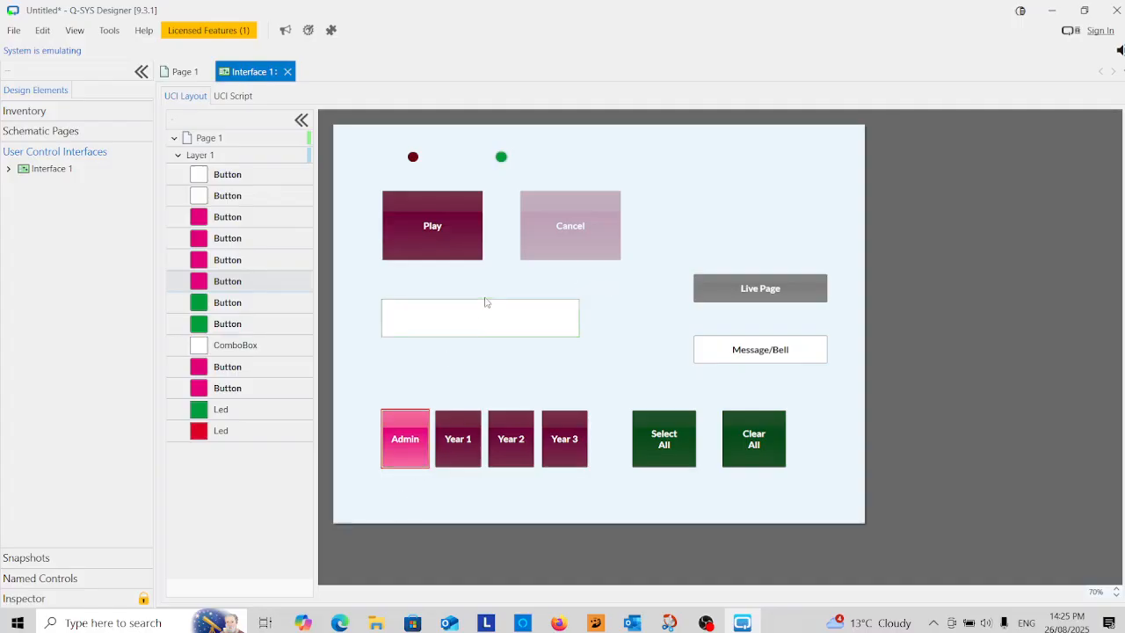
# - Switch the interface to Live Page, add the Year 1, Year 2 and Year 3 zones, and start a live page
pyautogui.click(753, 297)
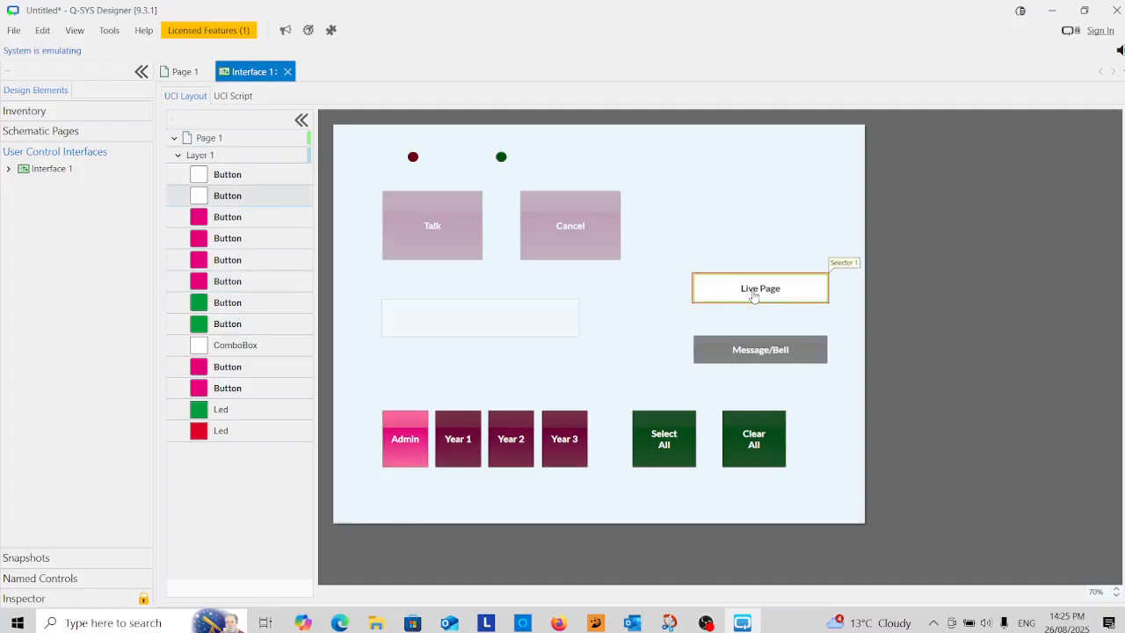
pyautogui.click(479, 453)
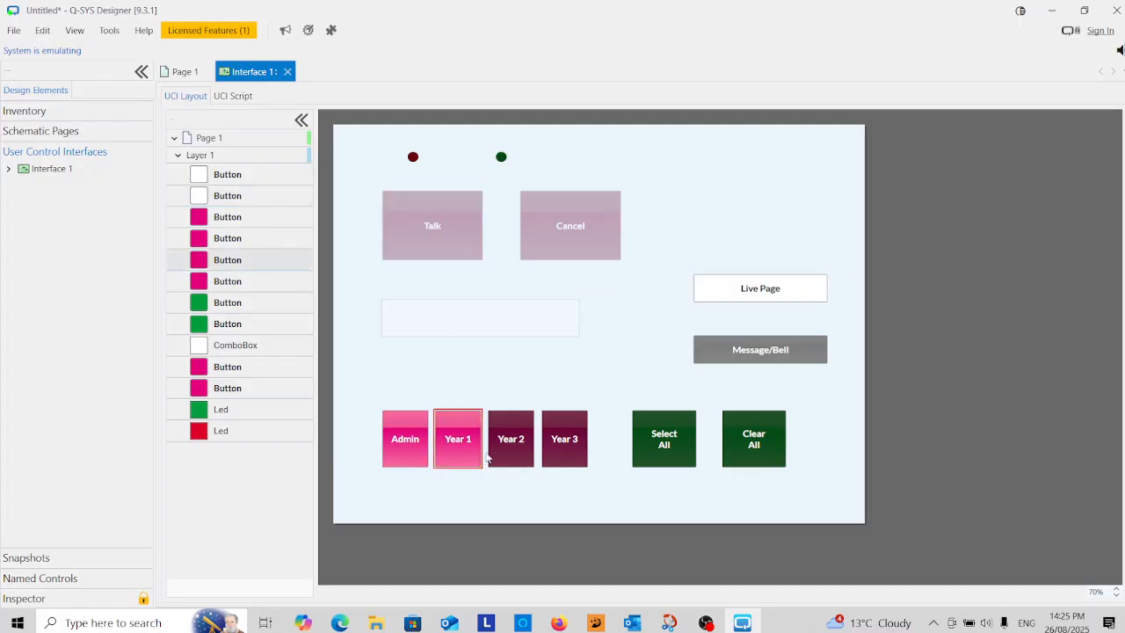
pyautogui.click(500, 452)
pyautogui.click(567, 452)
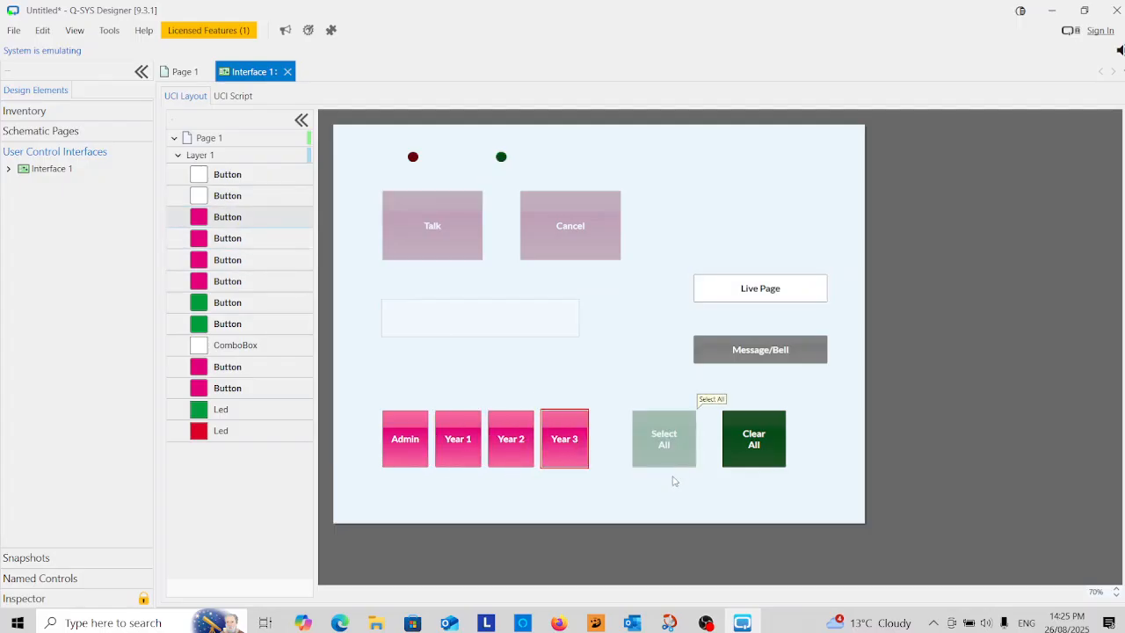
pyautogui.click(431, 241)
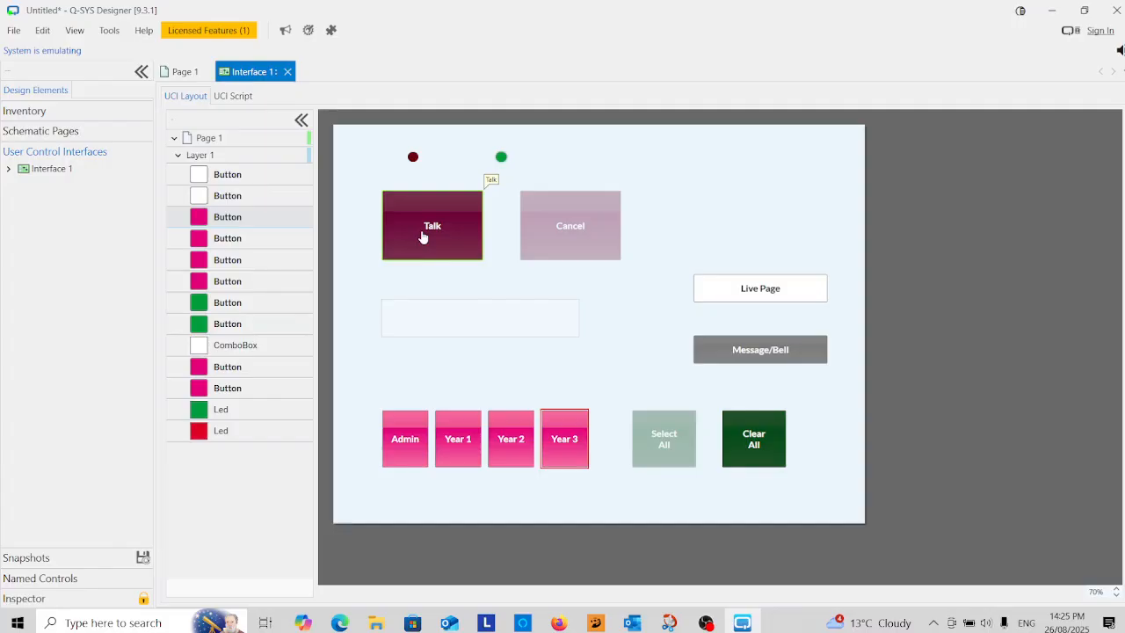
pyautogui.click(422, 237)
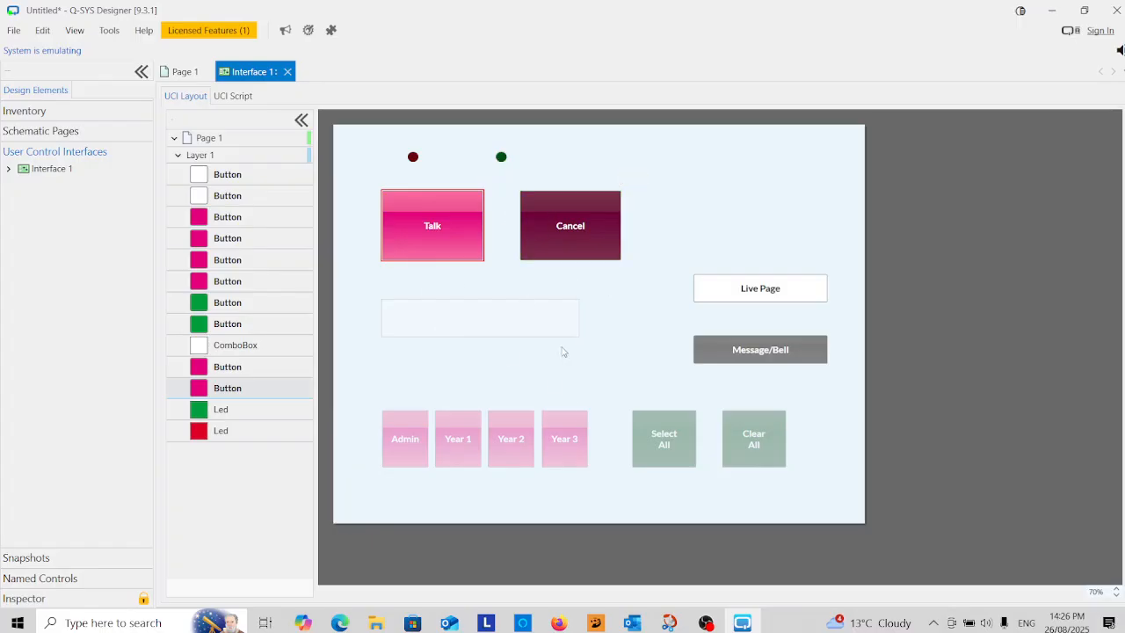
# - Return to the Page 1 schematic and move the Virtual Page Station's controls clear of the router and output blocks
pyautogui.click(183, 71)
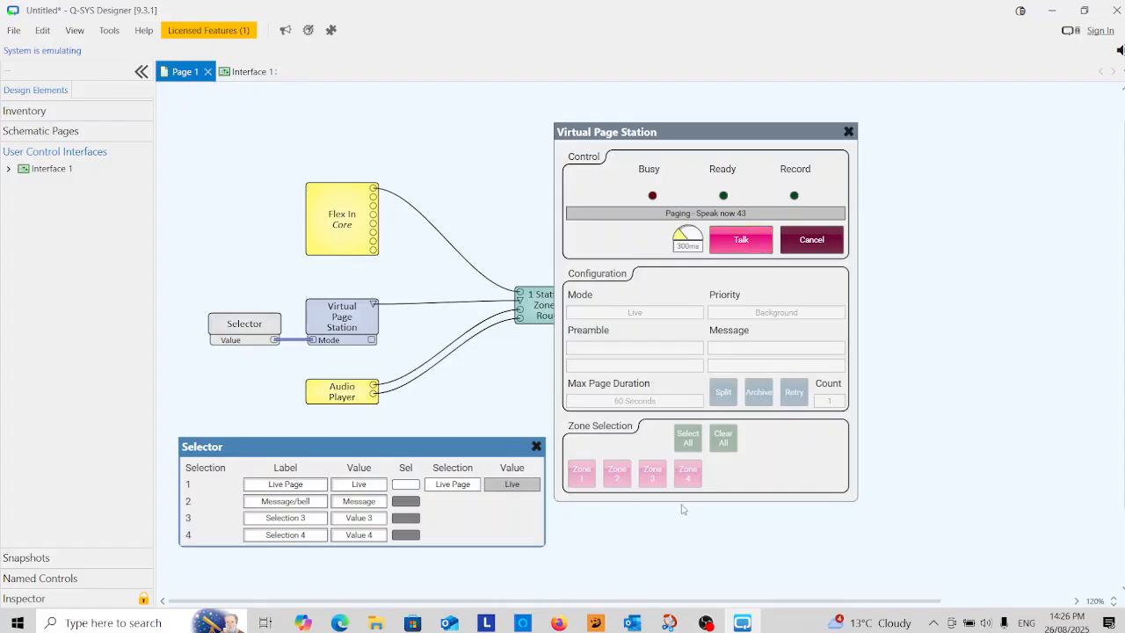
pyautogui.moveTo(703, 132); pyautogui.dragTo(1026, 119)
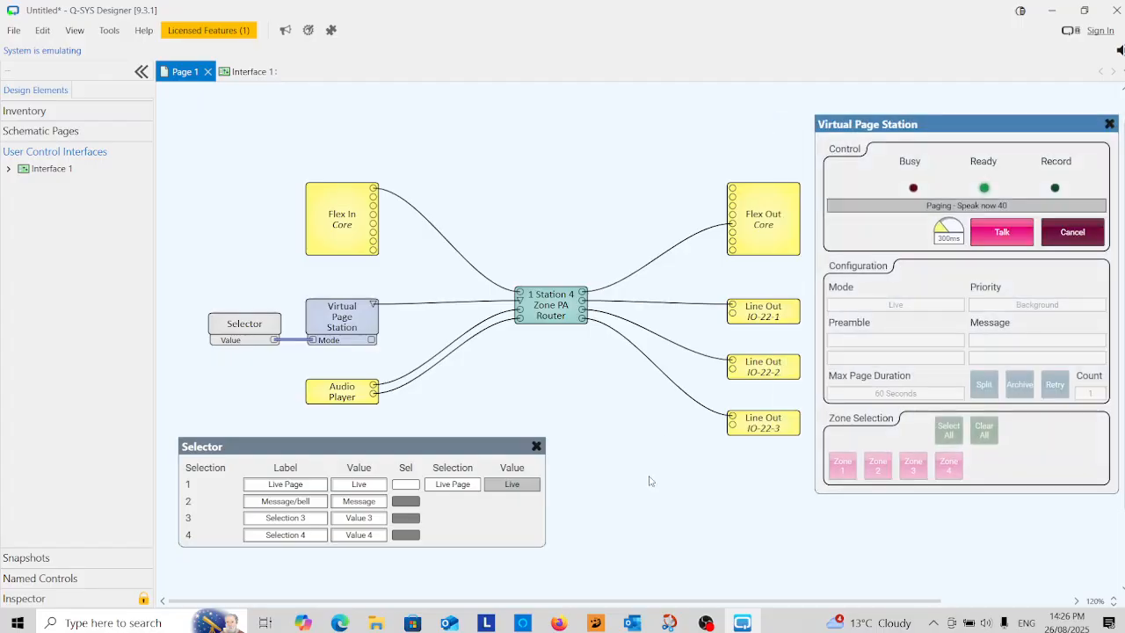